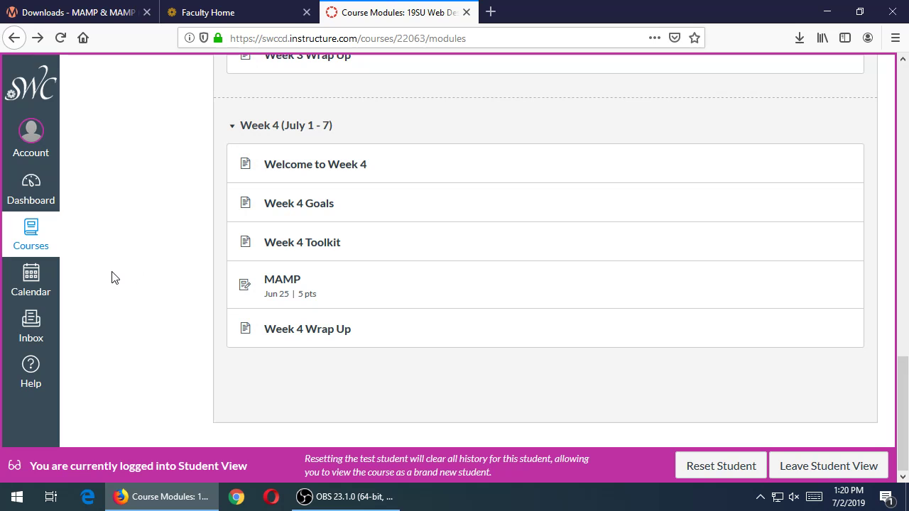
# Open the Week 4 MAMP assignment in CIS-256-601 to read its six required tasks
pyautogui.click(278, 282)
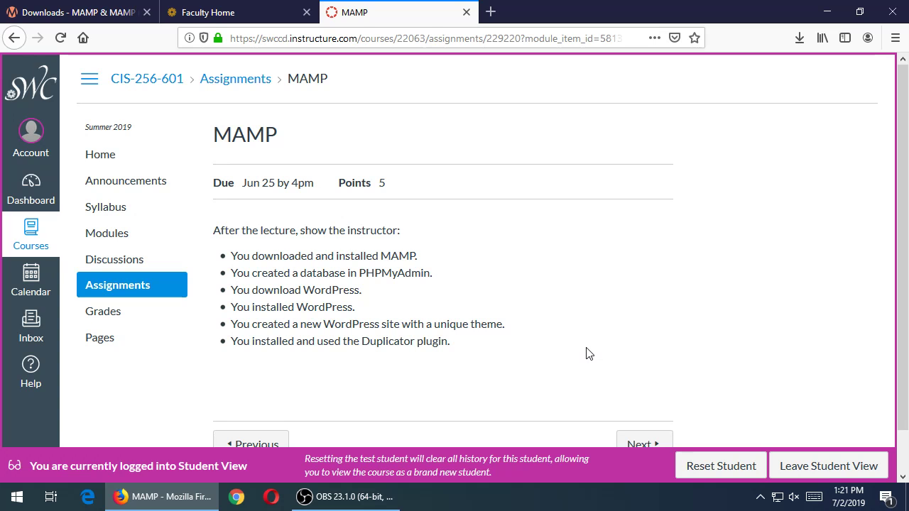
pyautogui.click(490, 11)
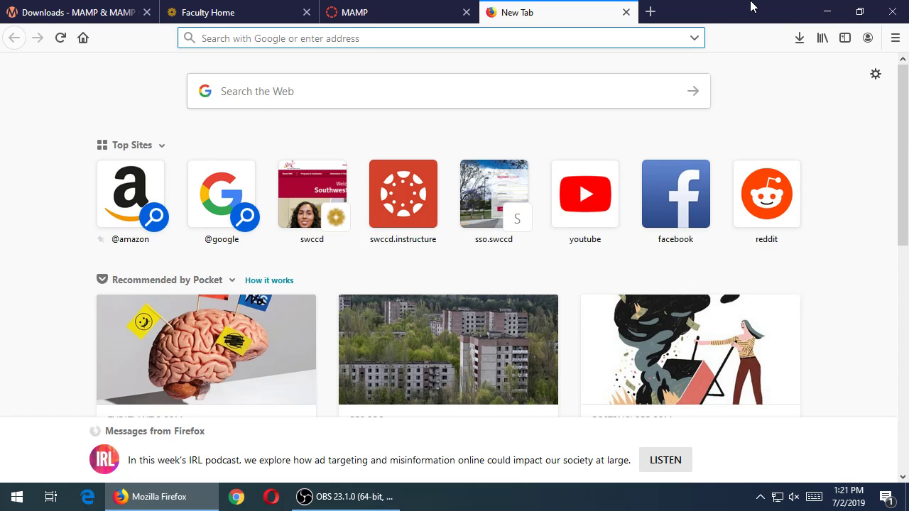
# Search the web for mamp and open the official MAMP & MAMP PRO site
pyautogui.write('mamp')
pyautogui.press('Return')
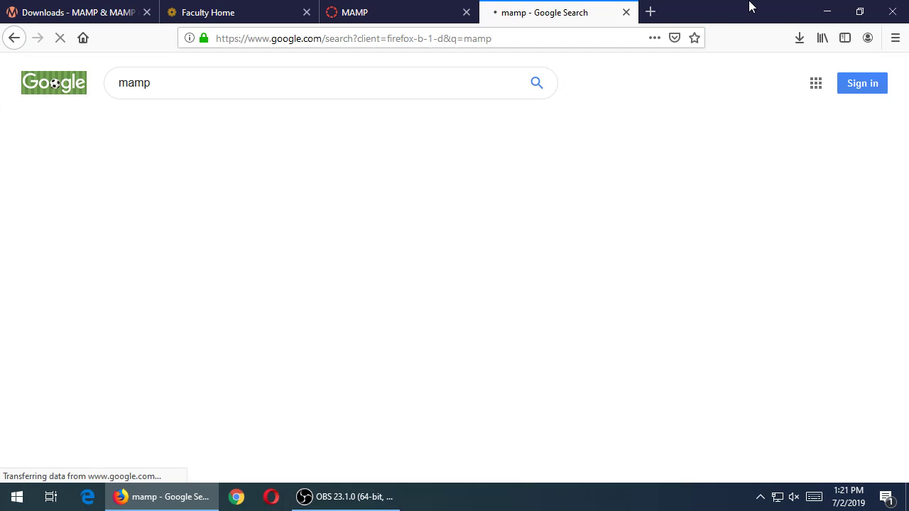
pyautogui.click(339, 184)
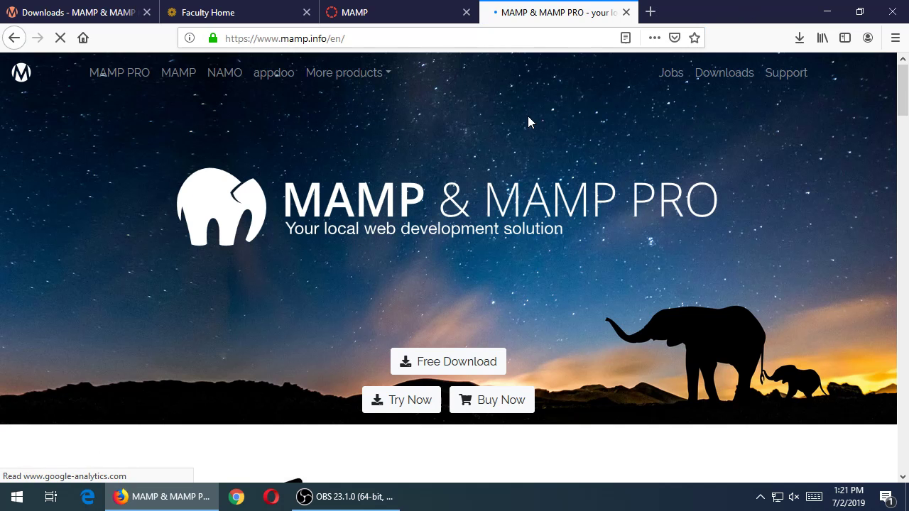
pyautogui.click(404, 40)
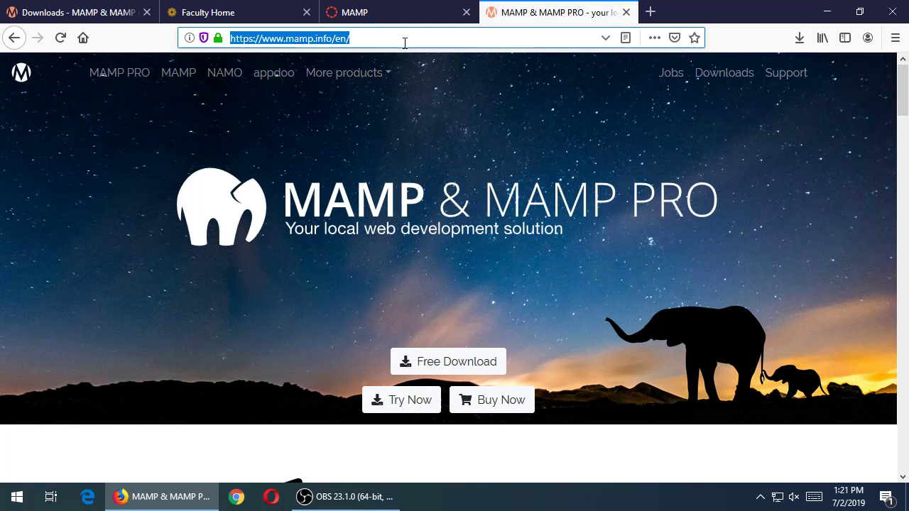
pyautogui.press('super+plus')
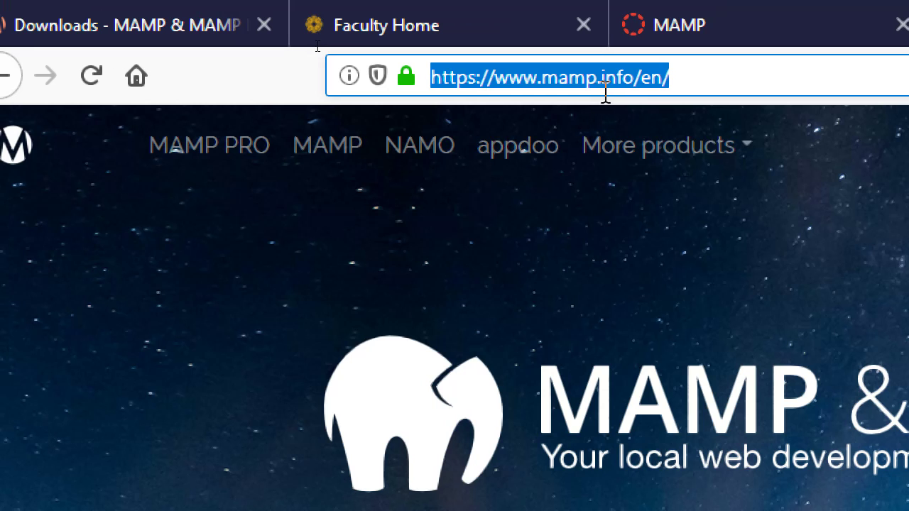
pyautogui.click(617, 79)
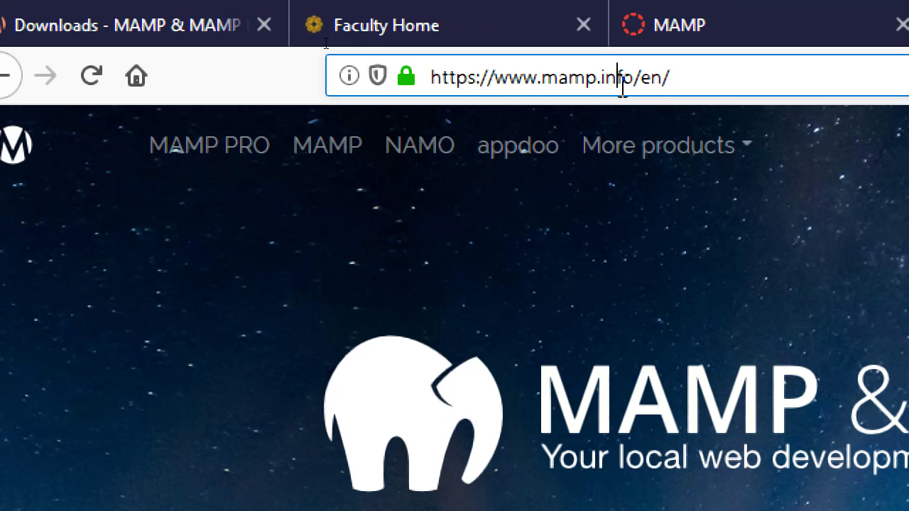
pyautogui.hotkey('shift', 'End')
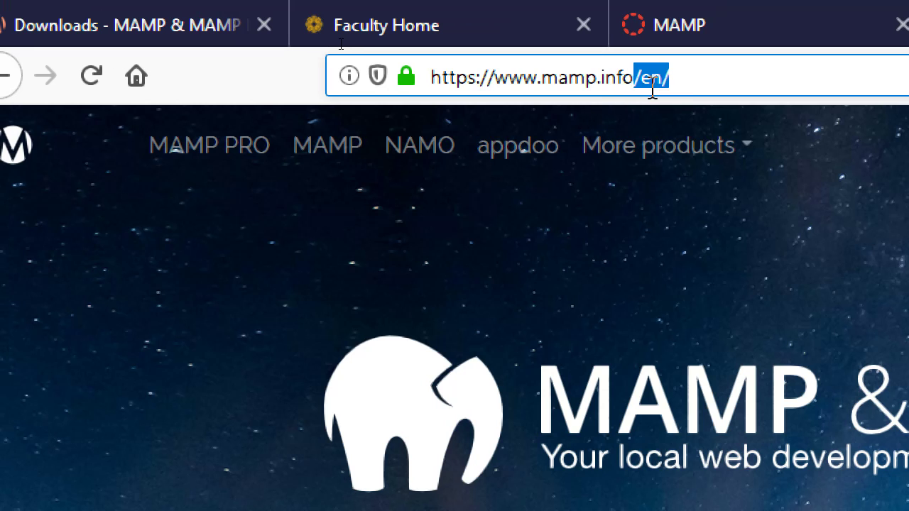
pyautogui.press('BackSpace')
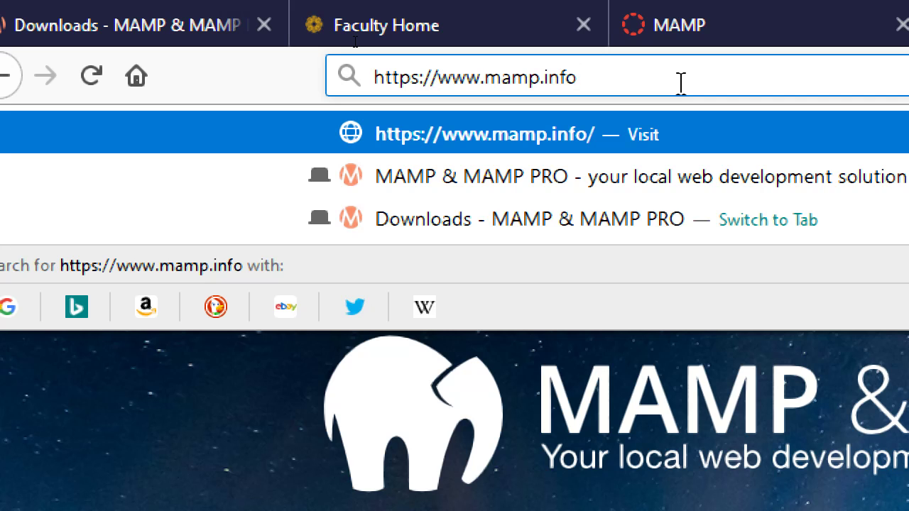
pyautogui.press('Return')
pyautogui.click(681, 83)
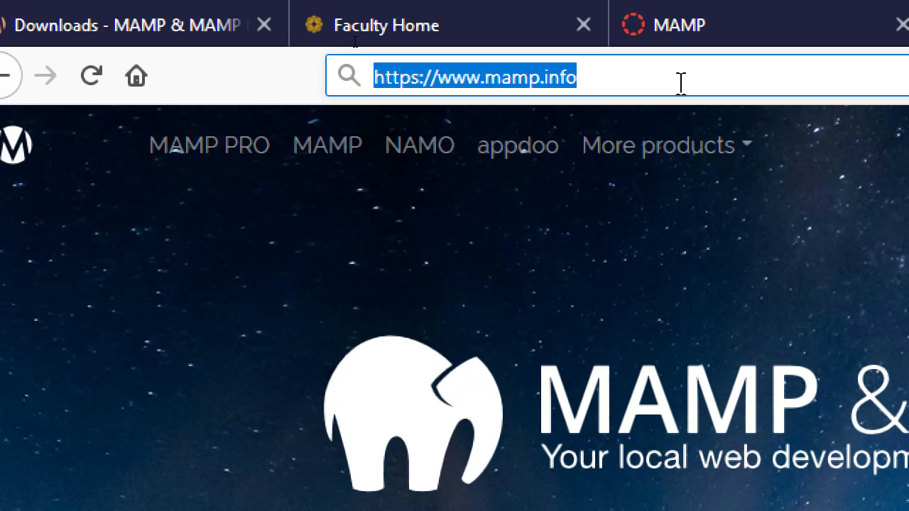
# Change the address-bar text to lamp, then to wamp, without loading either
pyautogui.write('lamp')
pyautogui.press('Escape')
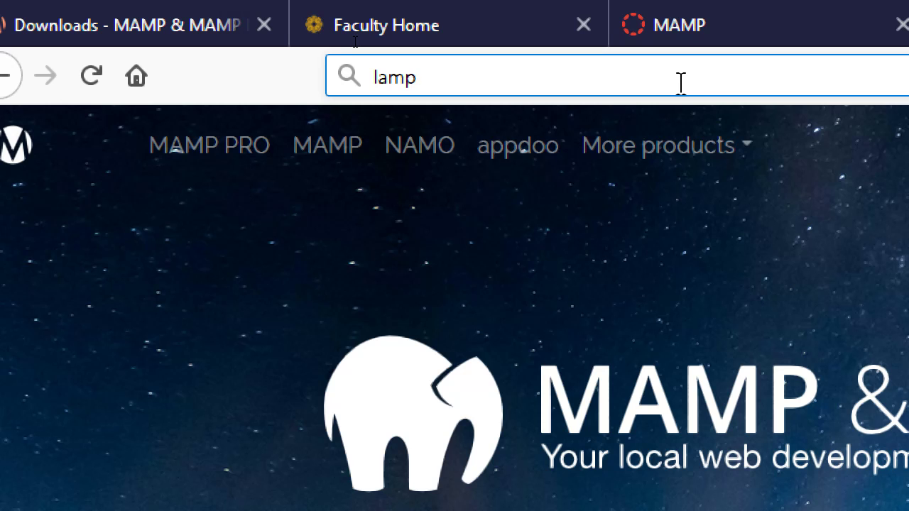
pyautogui.press('Home')
pyautogui.press('Delete')
pyautogui.write('w')
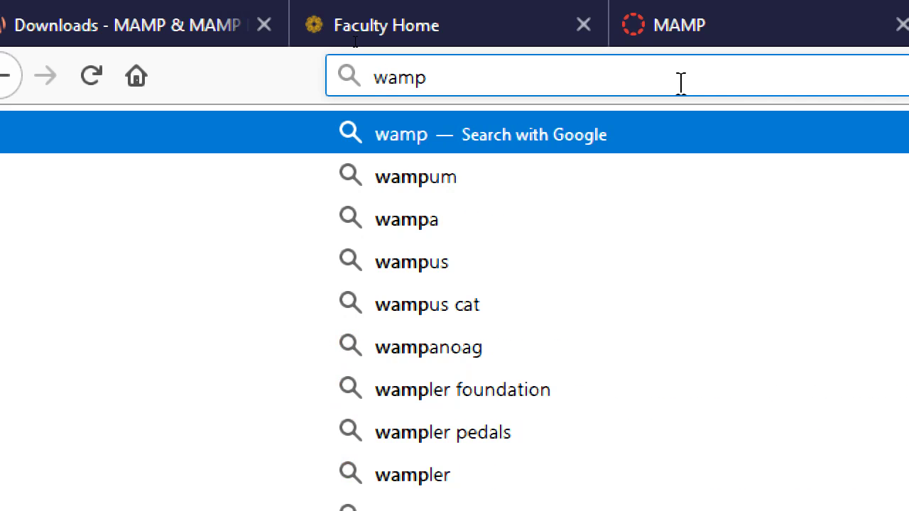
pyautogui.press('Escape')
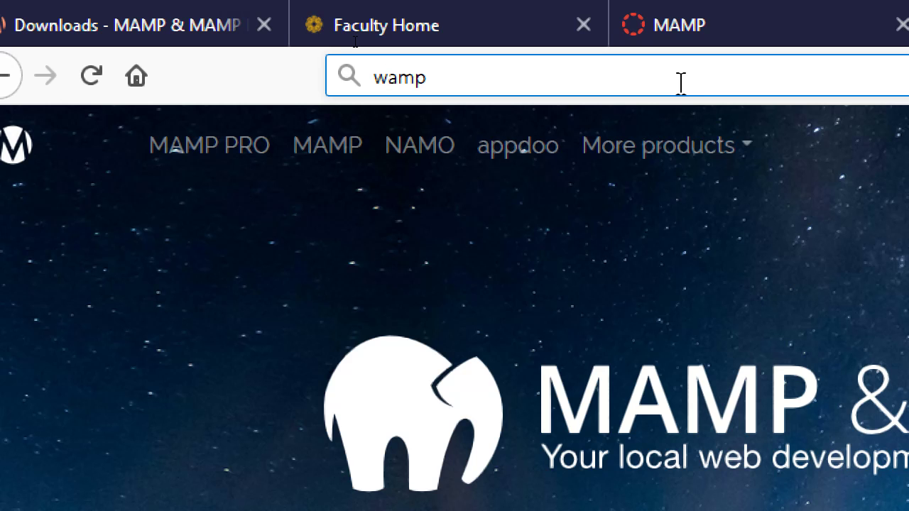
# Turn the address text from wamp back into mamp.info and load it
pyautogui.press('BackSpace')
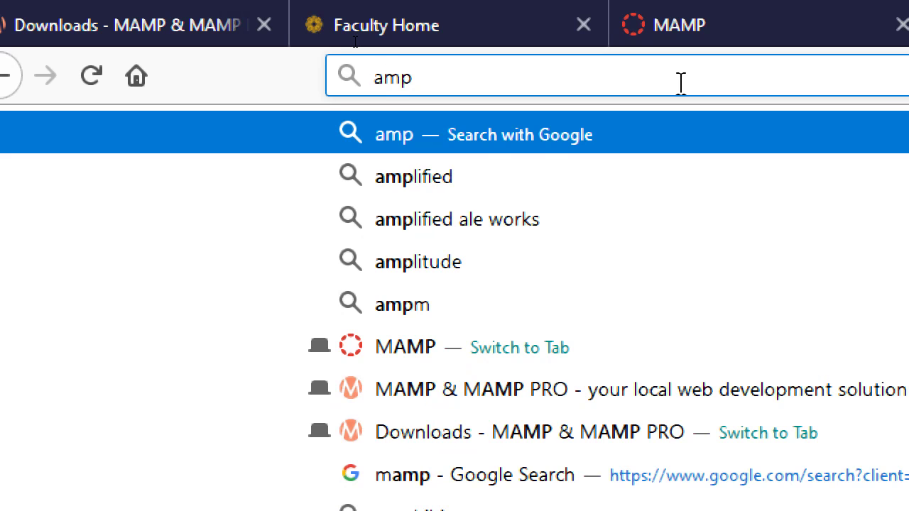
pyautogui.write('m')
pyautogui.press('Escape')
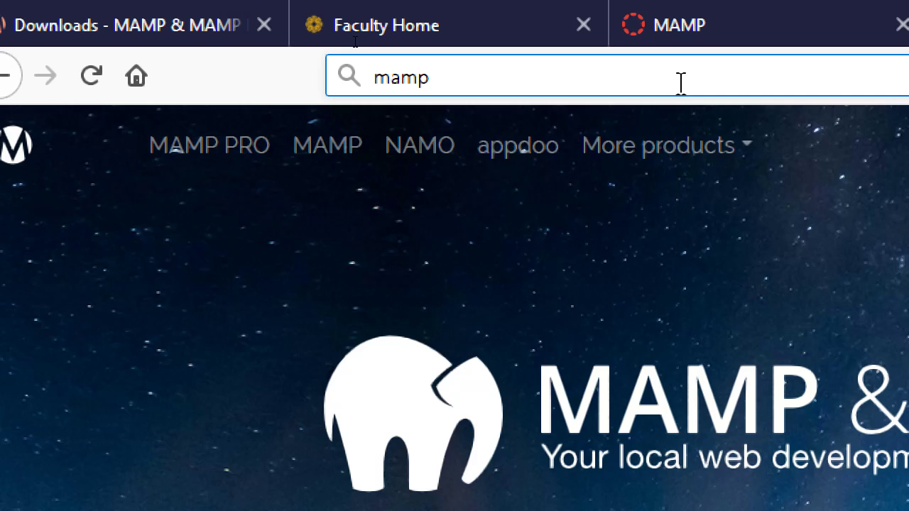
pyautogui.write('.info')
pyautogui.press('Return')
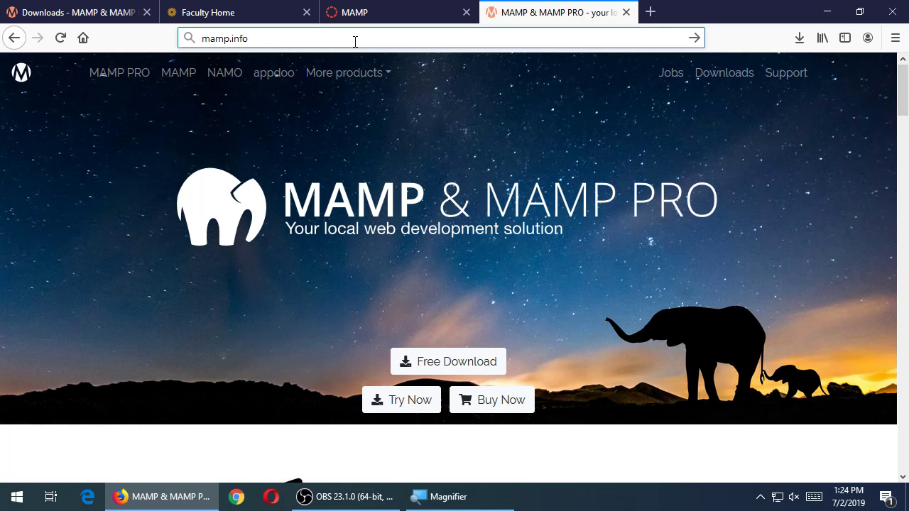
# Scroll through the mamp.info product descriptions, then minimize Firefox to the desktop
pyautogui.scroll(-5, 511, 234)
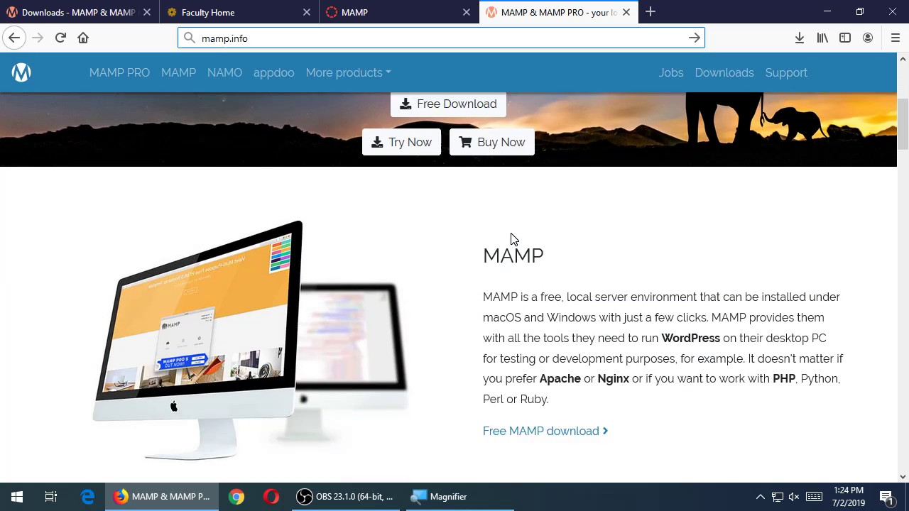
pyautogui.scroll(-8, 512, 233)
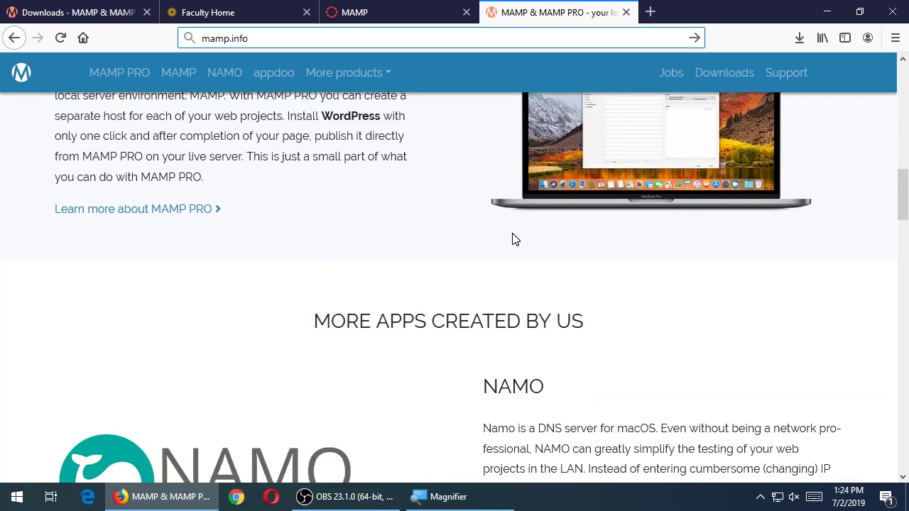
pyautogui.scroll(-10, 513, 234)
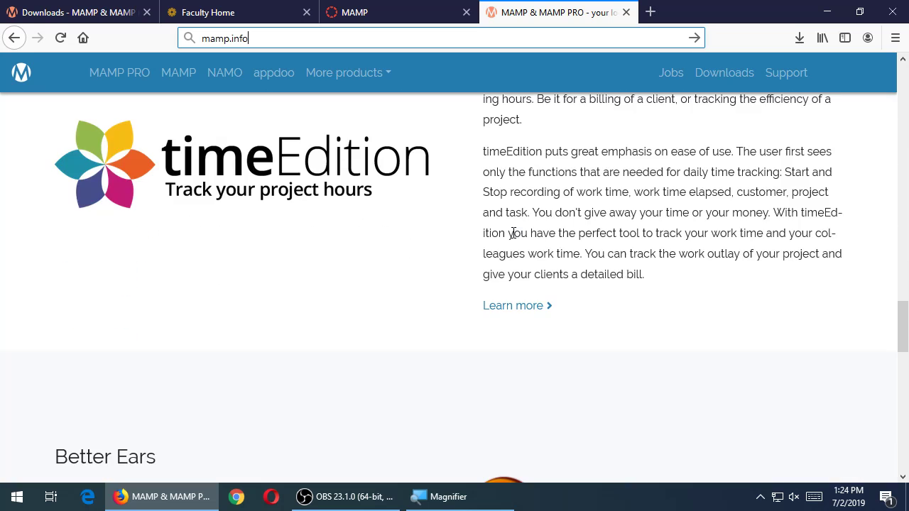
pyautogui.click(724, 251)
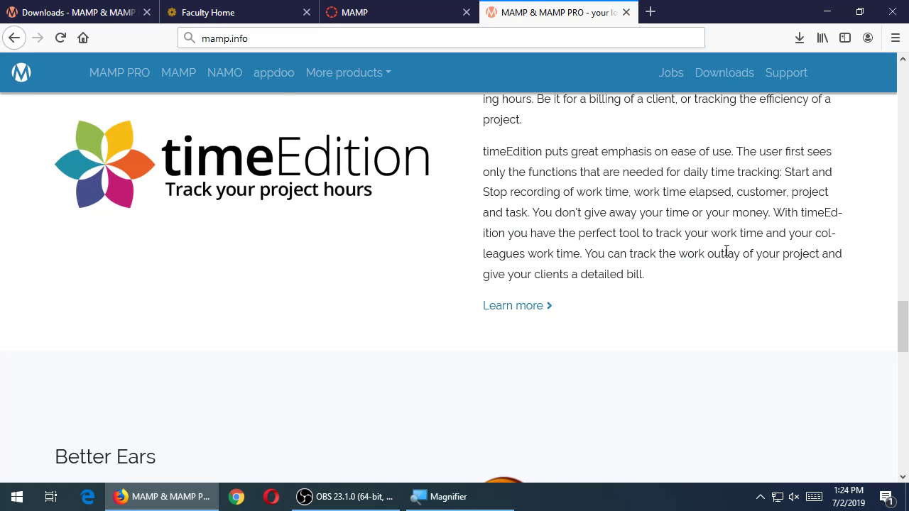
pyautogui.scroll(20, 727, 251)
pyautogui.scroll(-1, 711, 253)
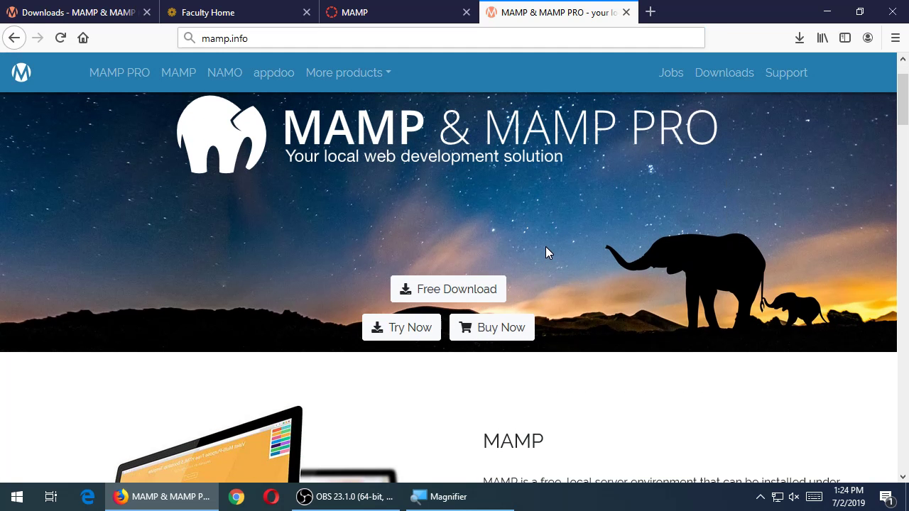
pyautogui.click(827, 11)
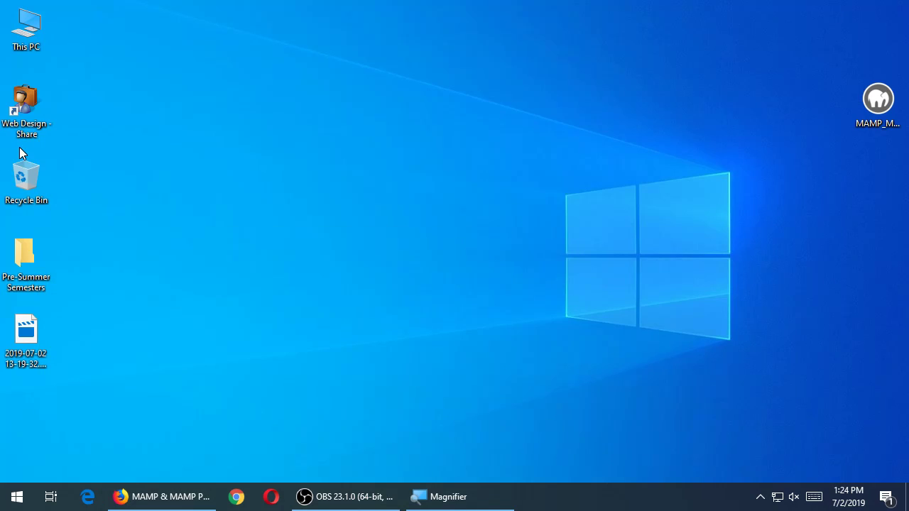
# Check the Web Design - Share CIS256 folder for MAMP_MAMP_PRO_4.1.exe, then close it and select the desktop installer
pyautogui.doubleClick(28, 111)
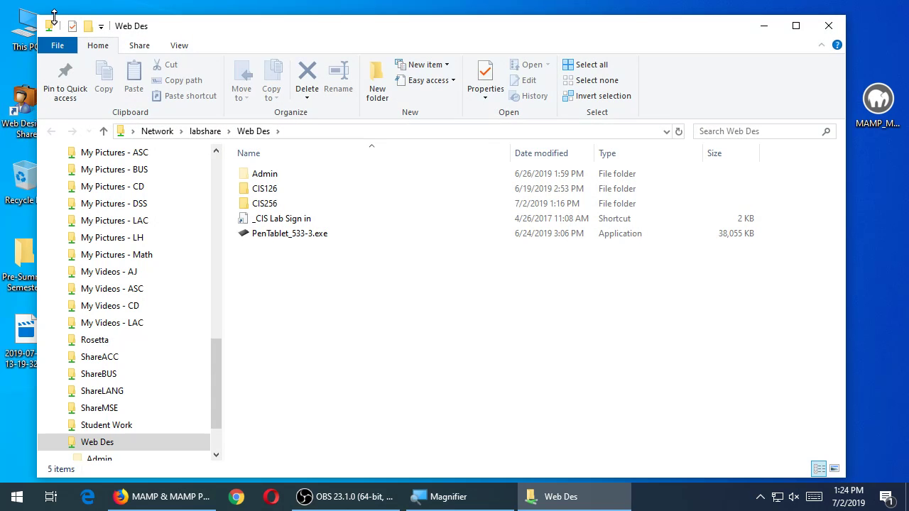
pyautogui.moveTo(46, 15); pyautogui.dragTo(191, 41)
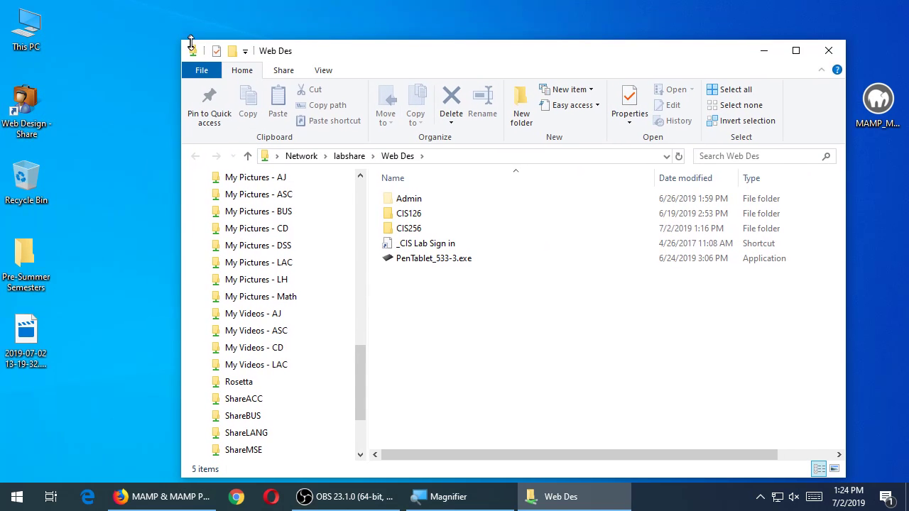
pyautogui.moveTo(302, 56); pyautogui.dragTo(213, 32)
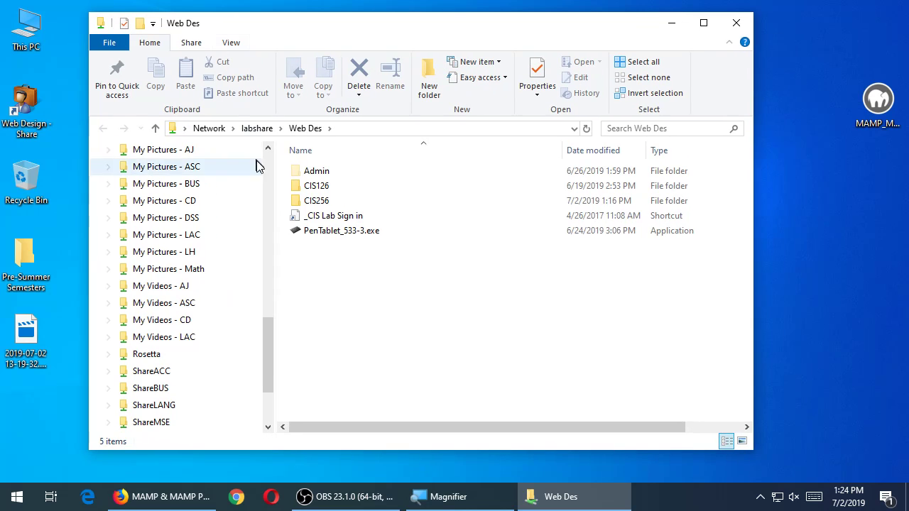
pyautogui.doubleClick(297, 203)
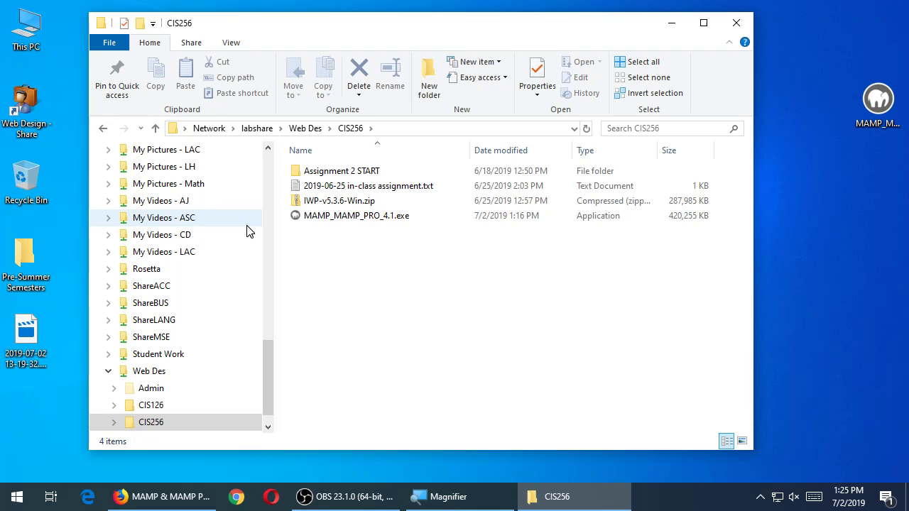
pyautogui.click(742, 28)
pyautogui.click(859, 100)
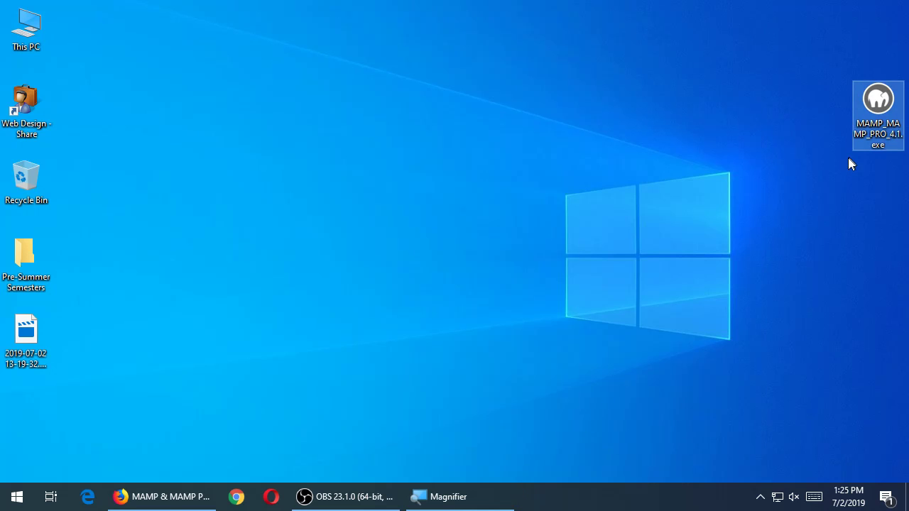
# Launch the MAMP PRO 4.1 installer and accept the licence agreement
pyautogui.doubleClick(876, 103)
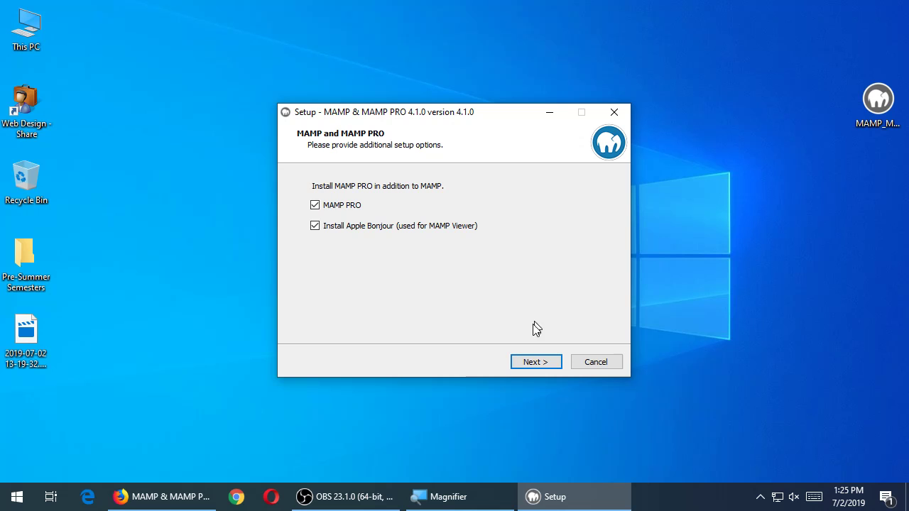
pyautogui.click(539, 363)
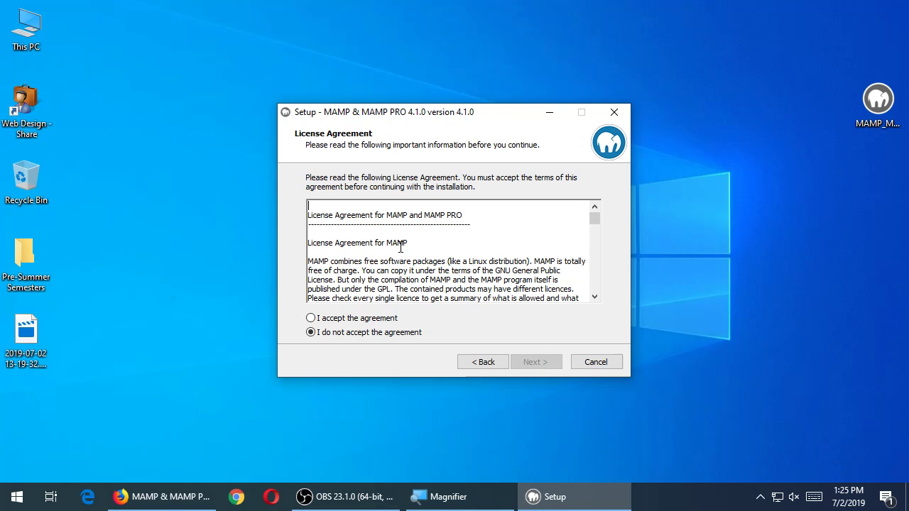
pyautogui.moveTo(592, 217); pyautogui.dragTo(592, 293)
pyautogui.click(376, 319)
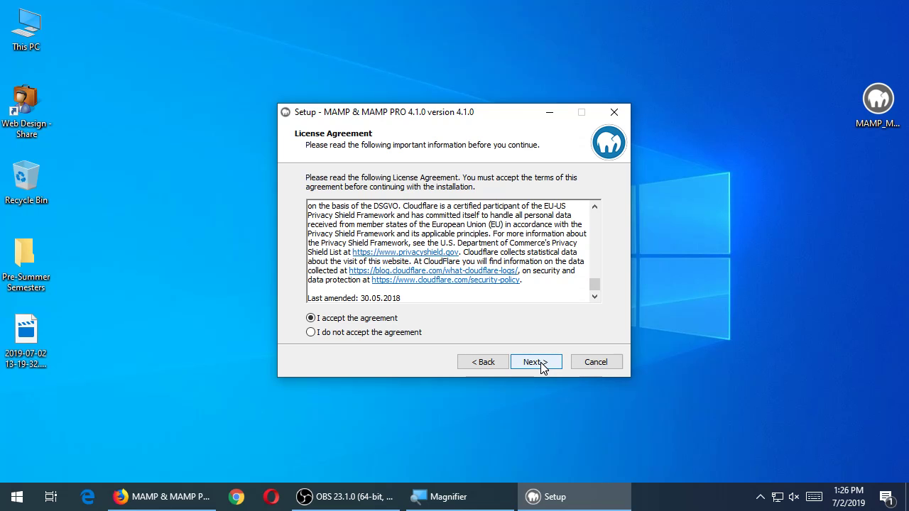
pyautogui.click(542, 364)
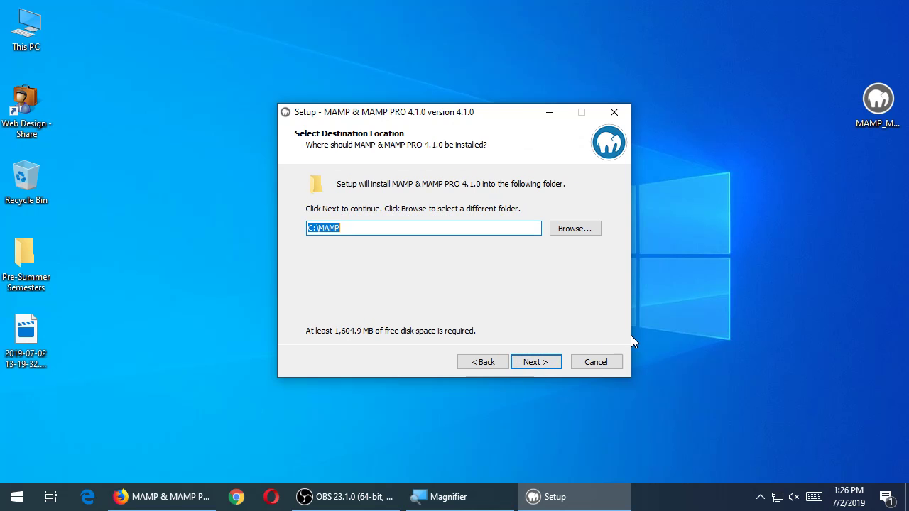
# Keep C:\MAMP, the MAMP Start Menu folder and the desktop icon, then start installing
pyautogui.moveTo(439, 116); pyautogui.dragTo(446, 86)
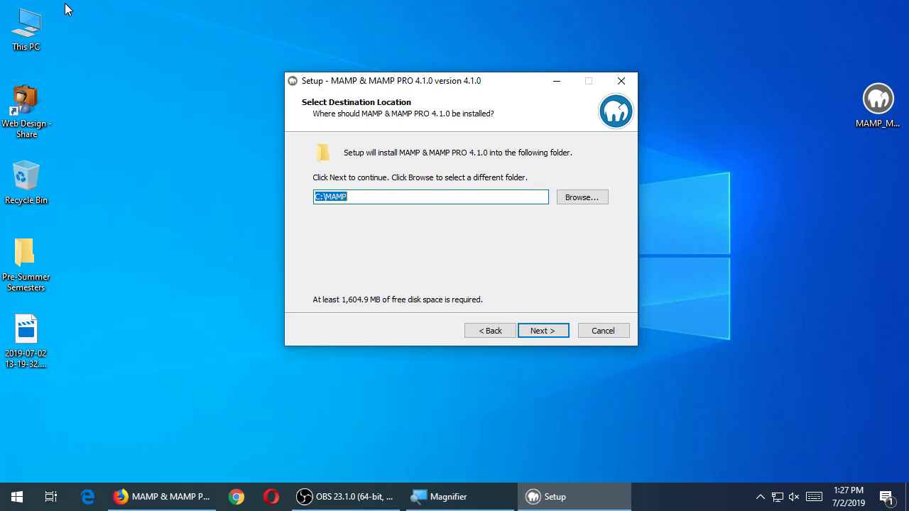
pyautogui.click(535, 331)
pyautogui.moveTo(356, 81); pyautogui.dragTo(397, 89)
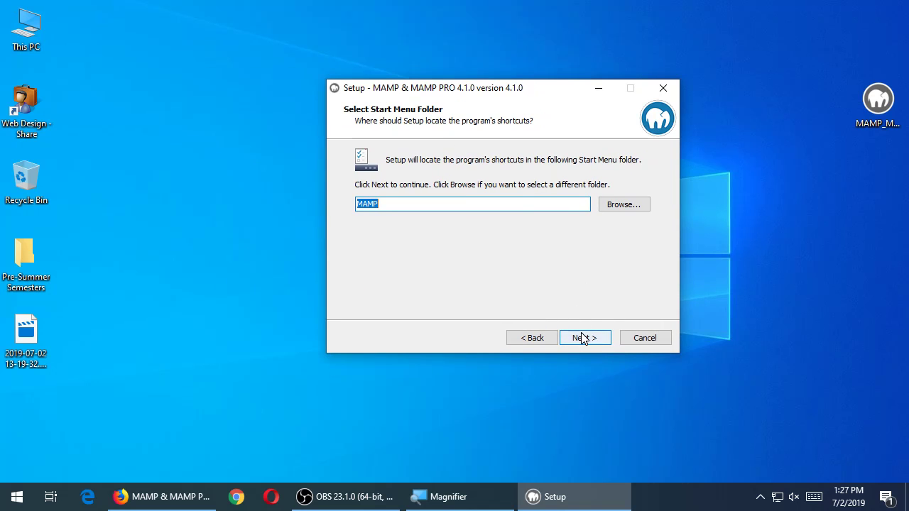
pyautogui.click(582, 337)
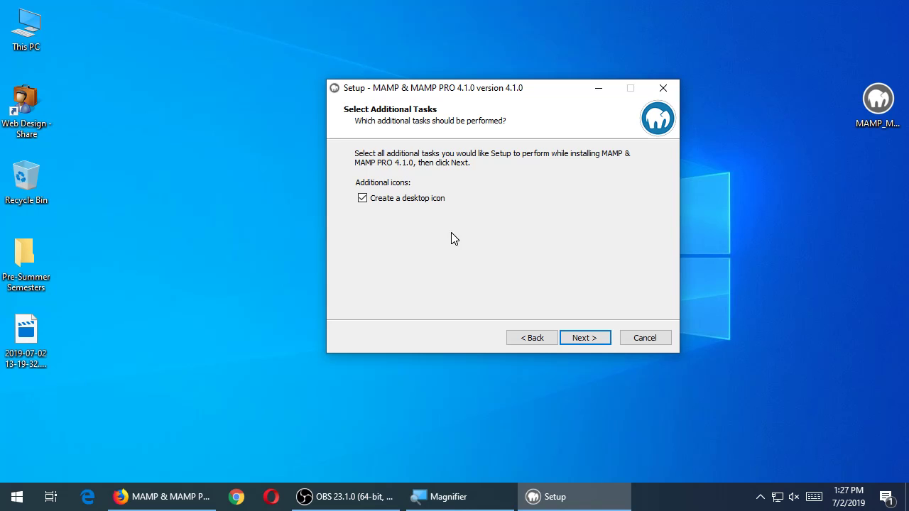
pyautogui.click(598, 342)
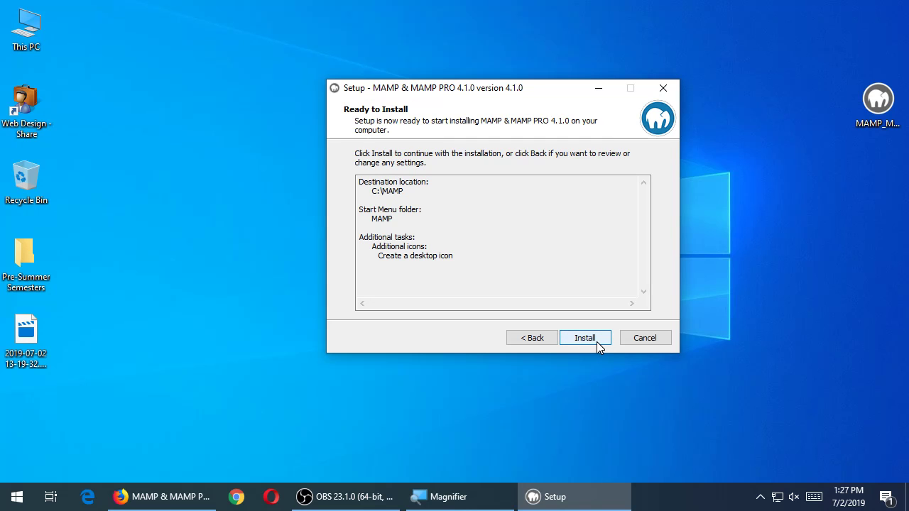
pyautogui.click(597, 341)
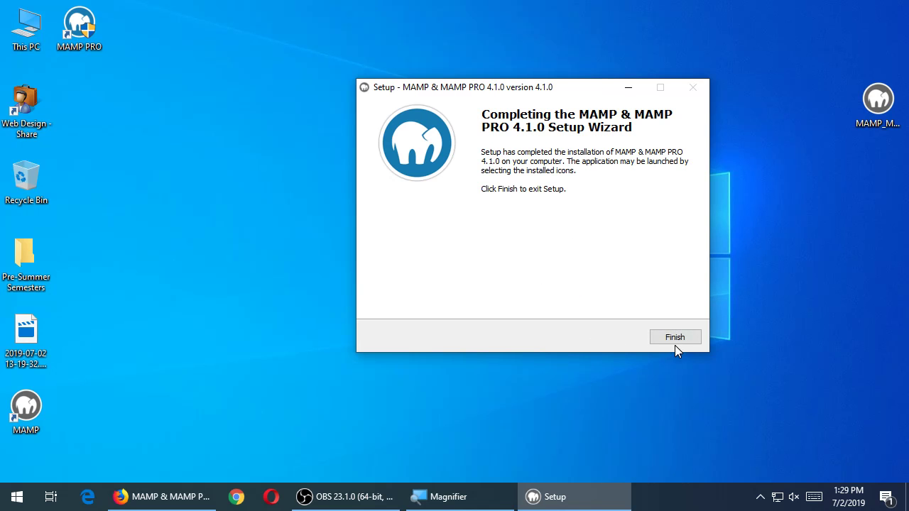
# Finish the installer and move the MAMP PRO shortcut beside the MAMP shortcut at bottom-left
pyautogui.click(671, 338)
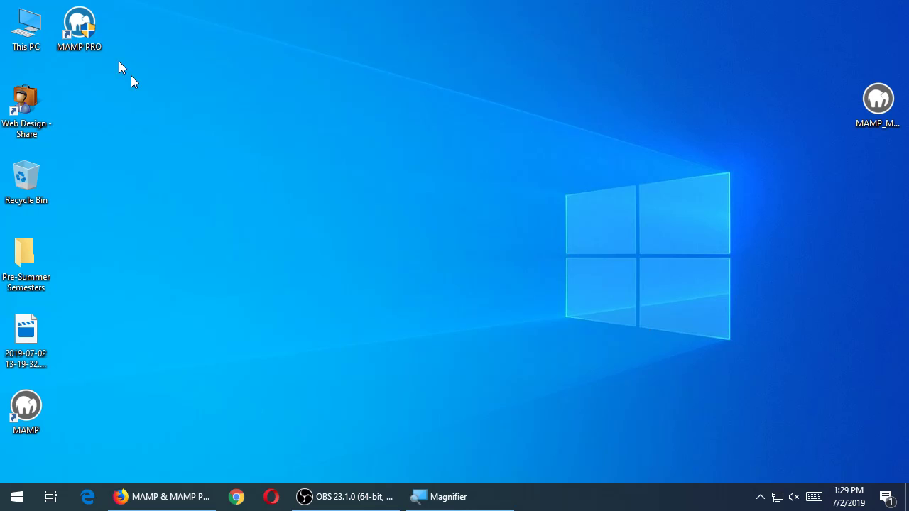
pyautogui.moveTo(80, 44); pyautogui.dragTo(74, 432)
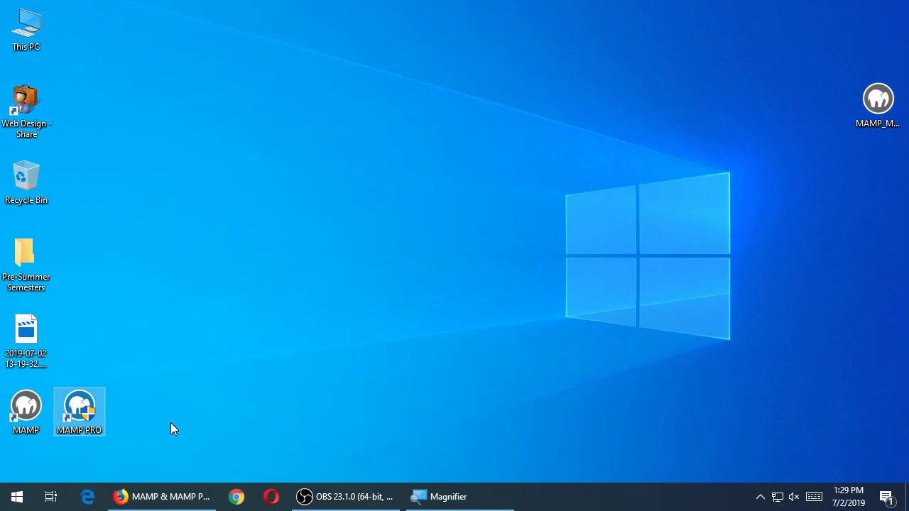
# Launch MAMP from its desktop shortcut, let Apache and MySQL start, and open the WebStart page
pyautogui.click(32, 408)
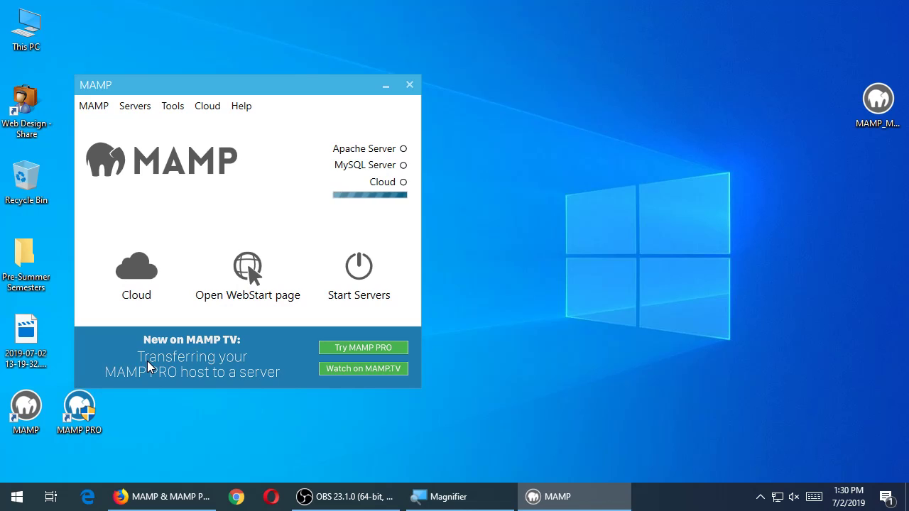
pyautogui.moveTo(282, 96); pyautogui.dragTo(334, 54)
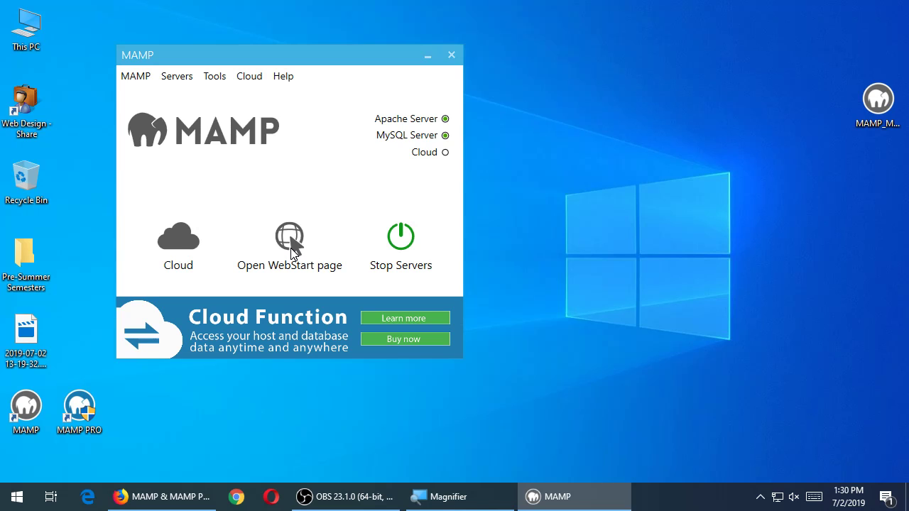
pyautogui.click(290, 238)
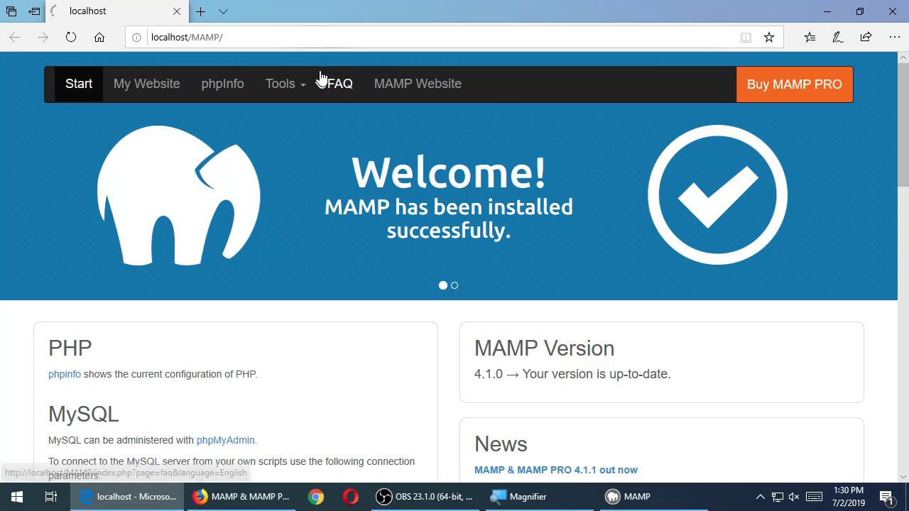
# Dismiss Edge's Moving is easy popup and scroll the WebStart page confirming MAMP 4.1.0 is up to date
pyautogui.doubleClick(308, 10)
pyautogui.moveTo(614, 50); pyautogui.dragTo(615, 129)
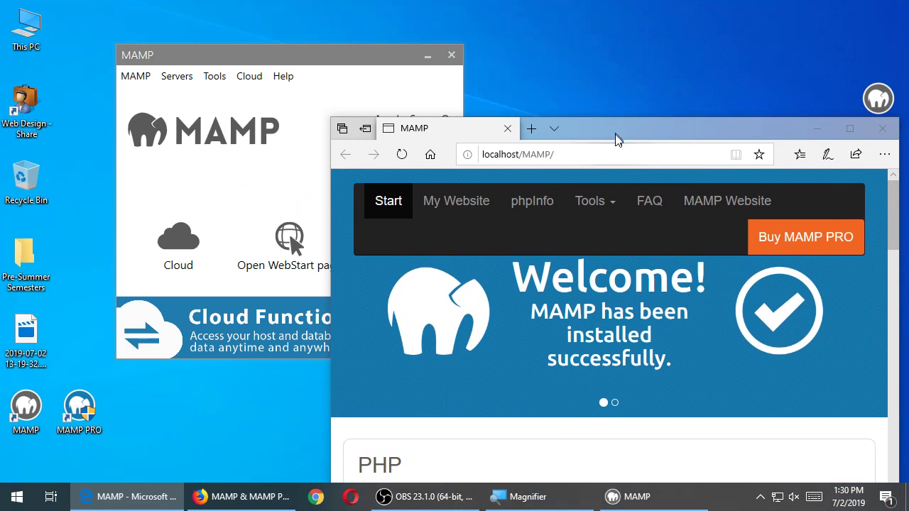
pyautogui.press('super+plus')
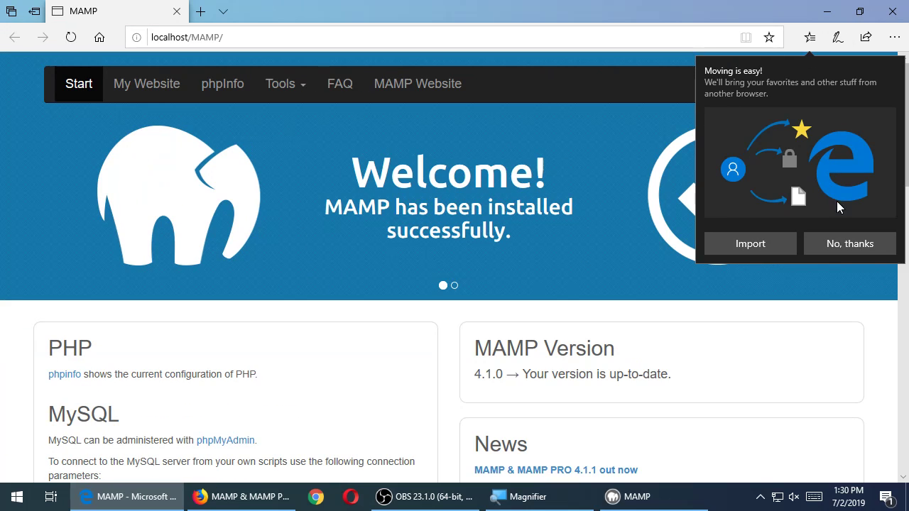
pyautogui.click(839, 244)
pyautogui.scroll(-2, 366, 272)
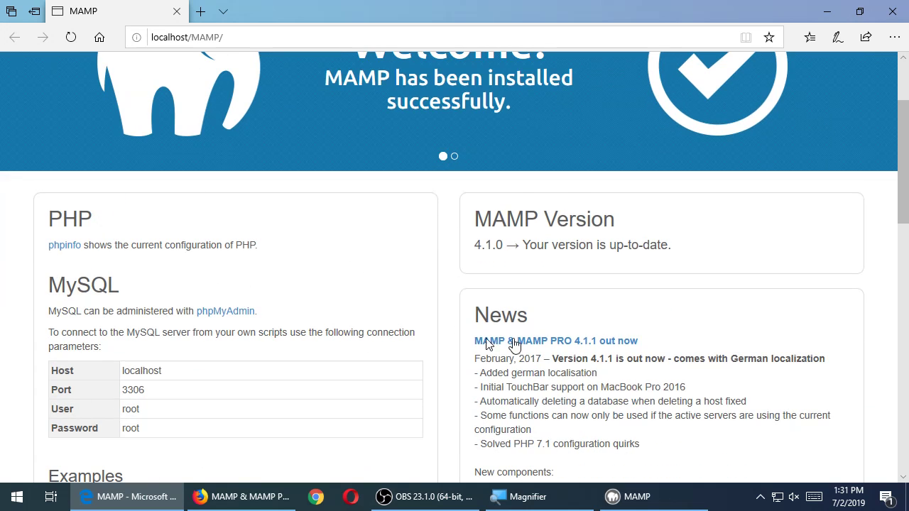
pyautogui.scroll(-1, 541, 301)
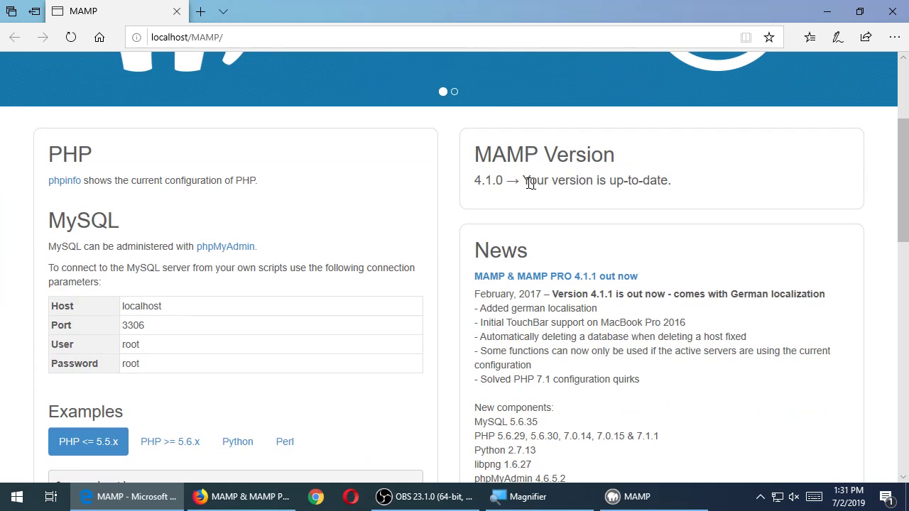
pyautogui.moveTo(491, 180); pyautogui.dragTo(519, 180)
pyautogui.scroll(-9, 559, 267)
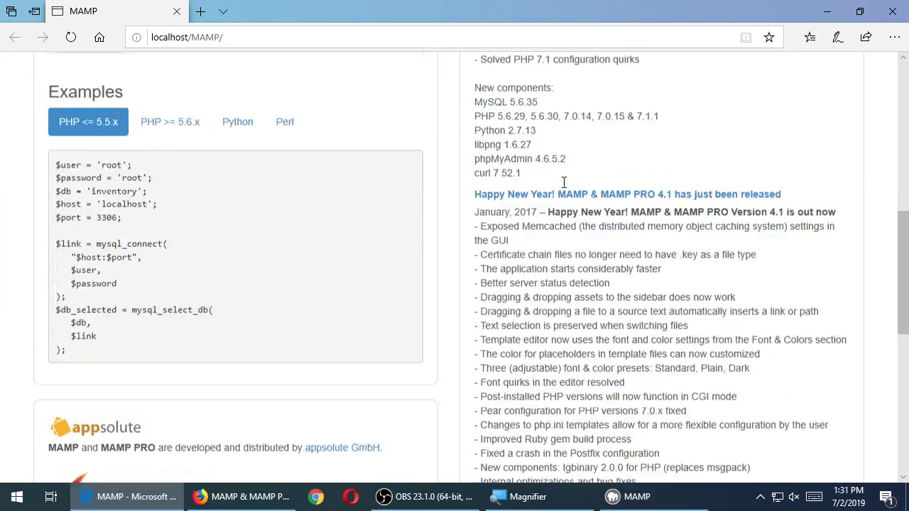
pyautogui.scroll(12, 565, 188)
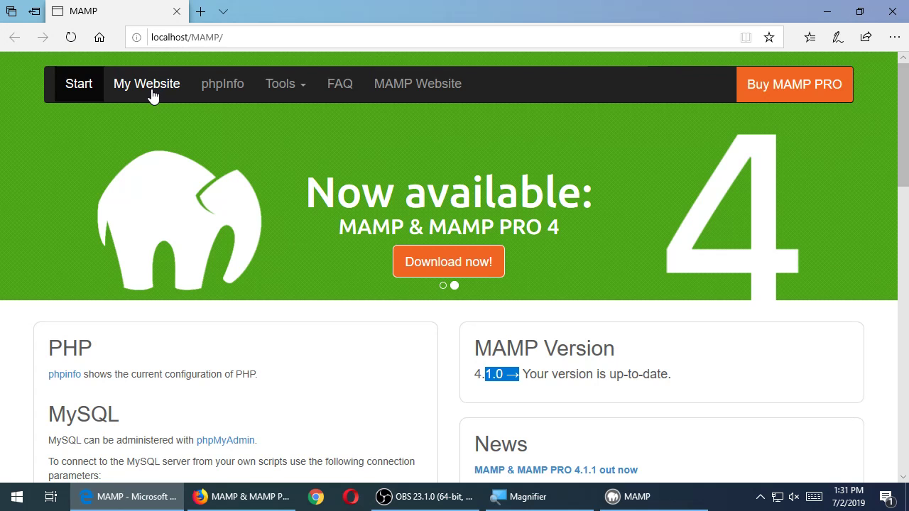
# Open localhost in a new tab to confirm document root C:/MAMP/htdocs, then show the desktop
pyautogui.click(151, 95)
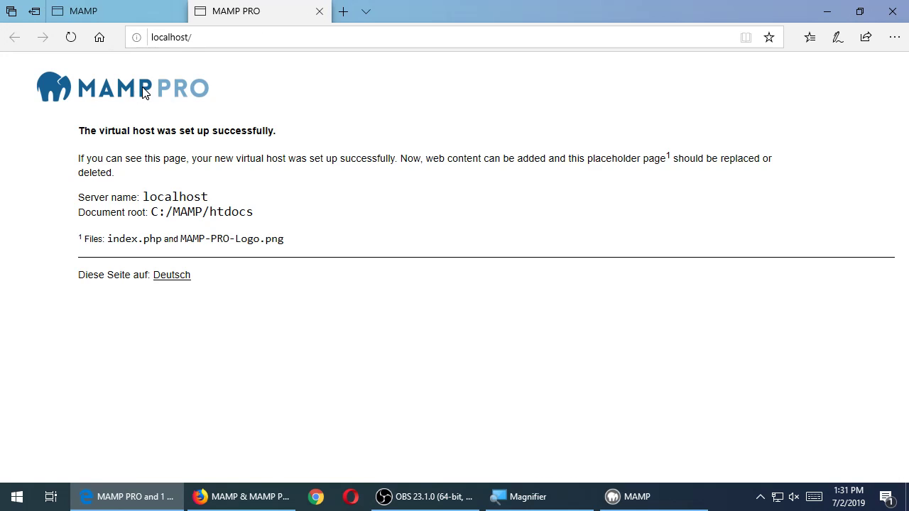
pyautogui.click(134, 11)
pyautogui.click(235, 14)
pyautogui.hotkey('ctrl', 'w')
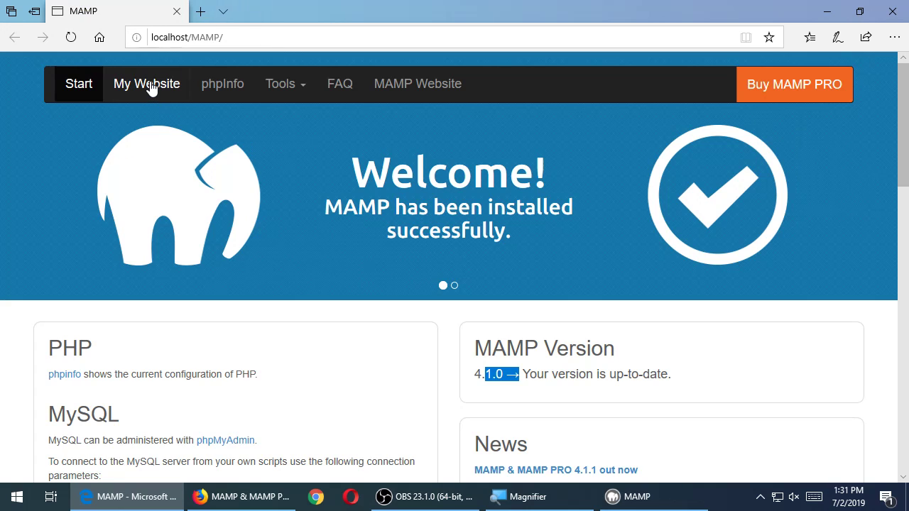
pyautogui.click(151, 86)
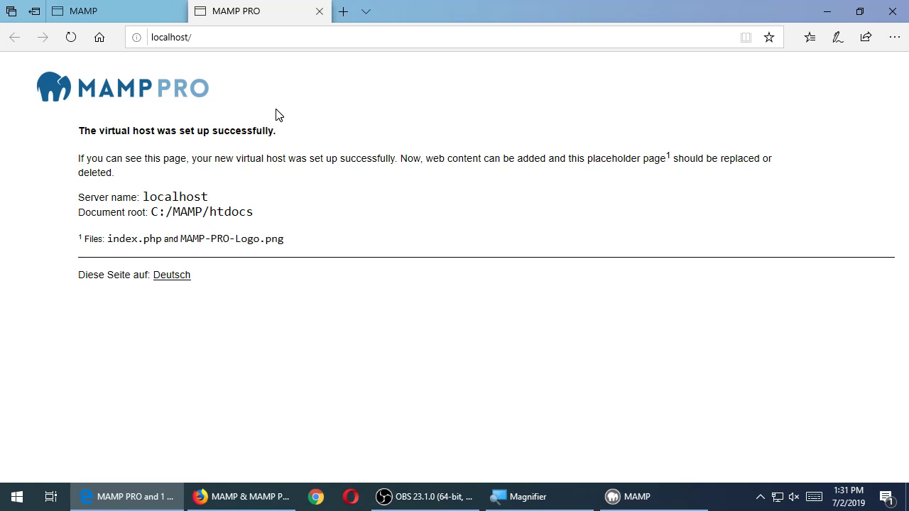
pyautogui.press('super+d')
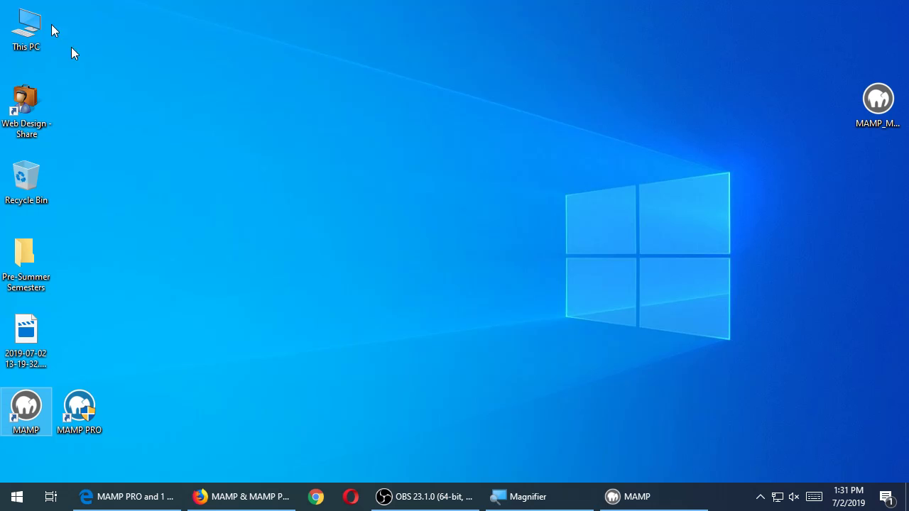
# Open This PC and highlight the C:/MAMP/htdocs document root path on the localhost page
pyautogui.click(31, 23)
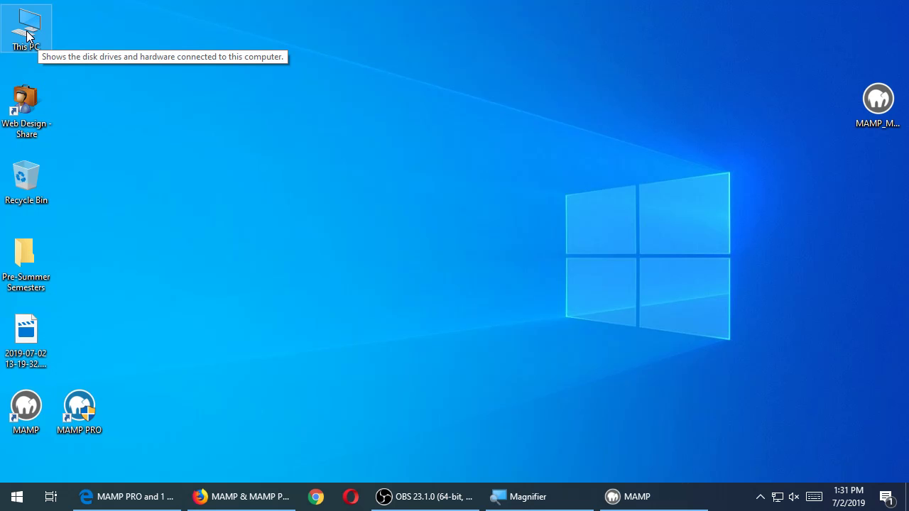
pyautogui.doubleClick(29, 36)
pyautogui.click(611, 499)
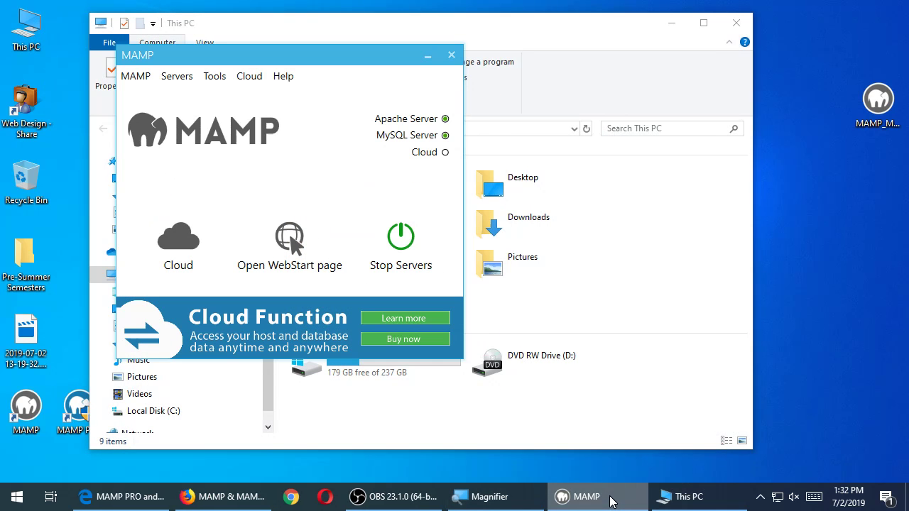
pyautogui.click(613, 500)
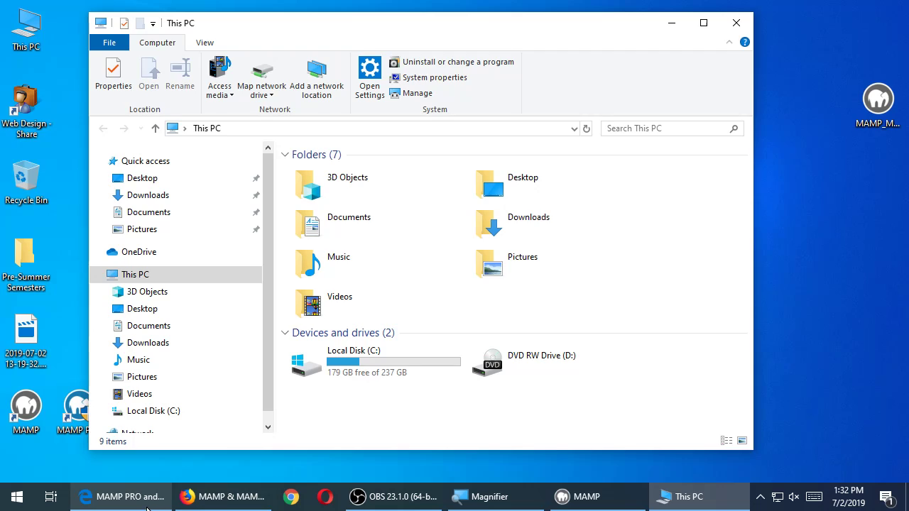
pyautogui.click(148, 509)
pyautogui.moveTo(152, 213); pyautogui.dragTo(252, 217)
pyautogui.click(163, 213)
pyautogui.click(212, 214)
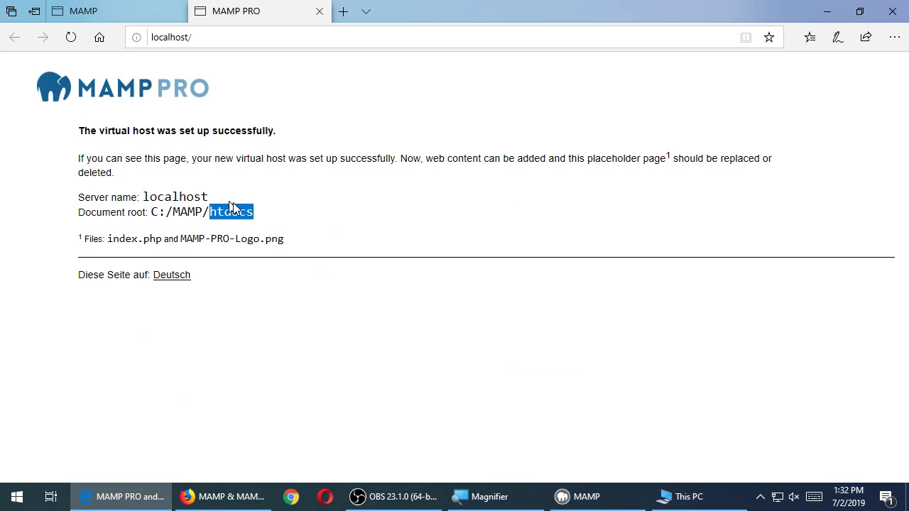
# Navigate from This PC through Local Disk (C:) and MAMP into the htdocs folder
pyautogui.click(828, 11)
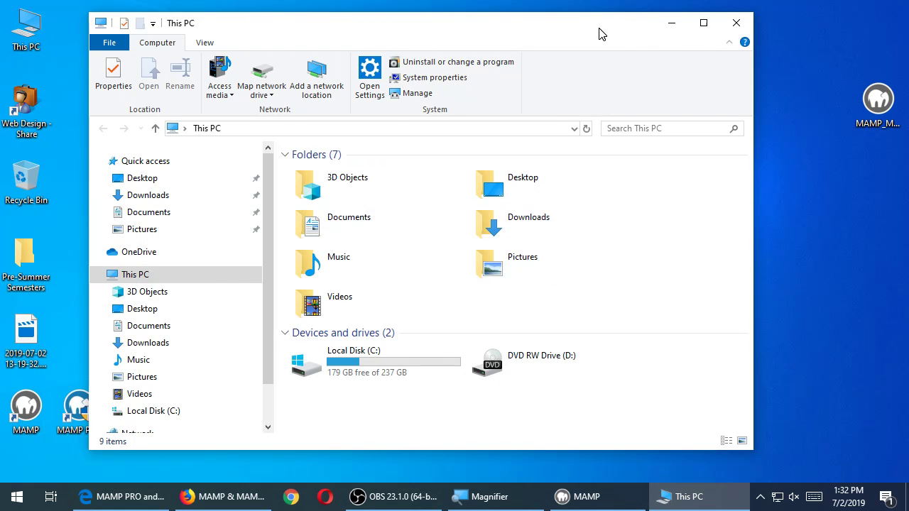
pyautogui.moveTo(601, 32); pyautogui.dragTo(705, 28)
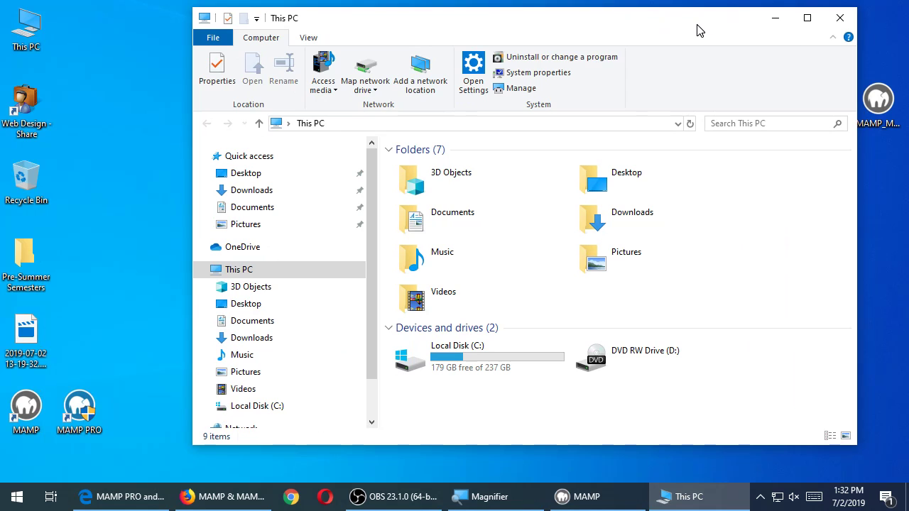
pyautogui.doubleClick(459, 369)
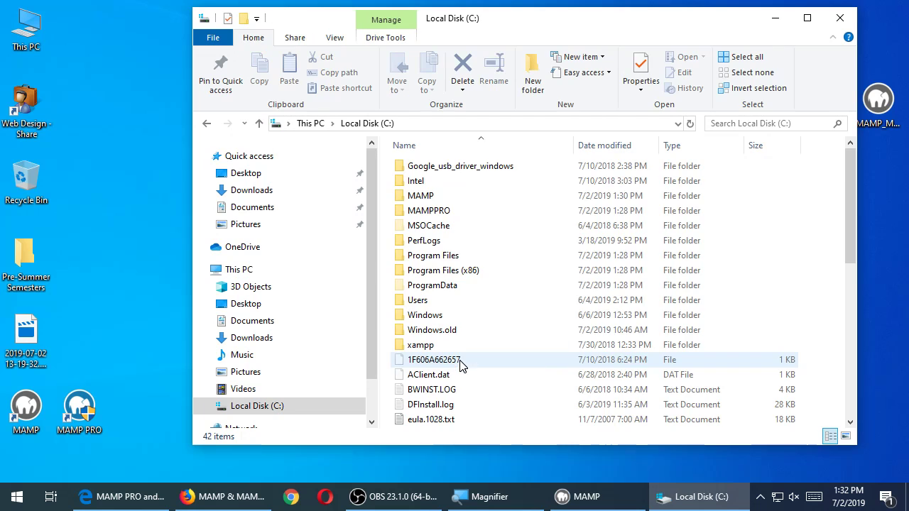
pyautogui.click(398, 201)
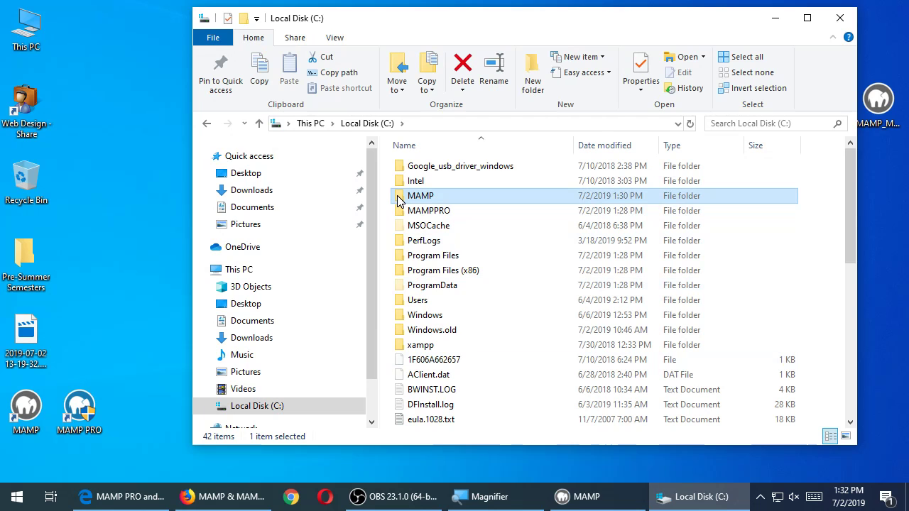
pyautogui.doubleClick(399, 201)
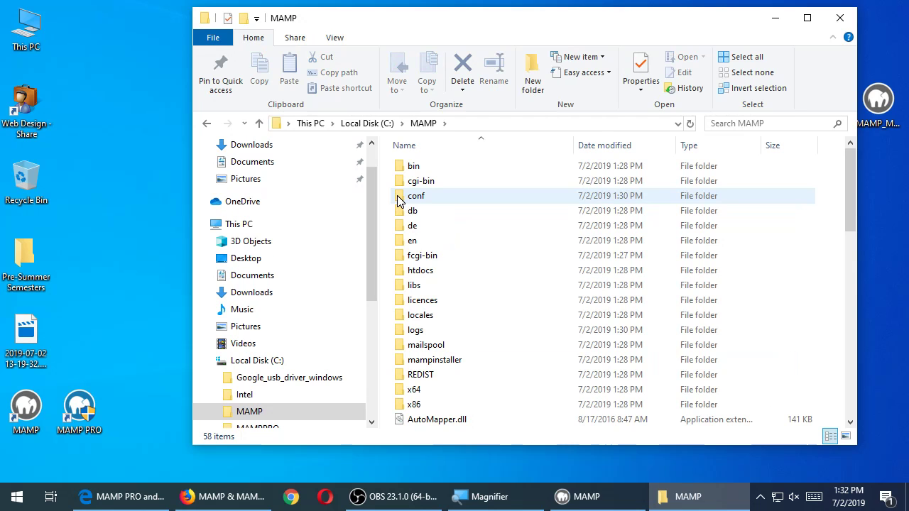
pyautogui.moveTo(482, 29); pyautogui.dragTo(468, 34)
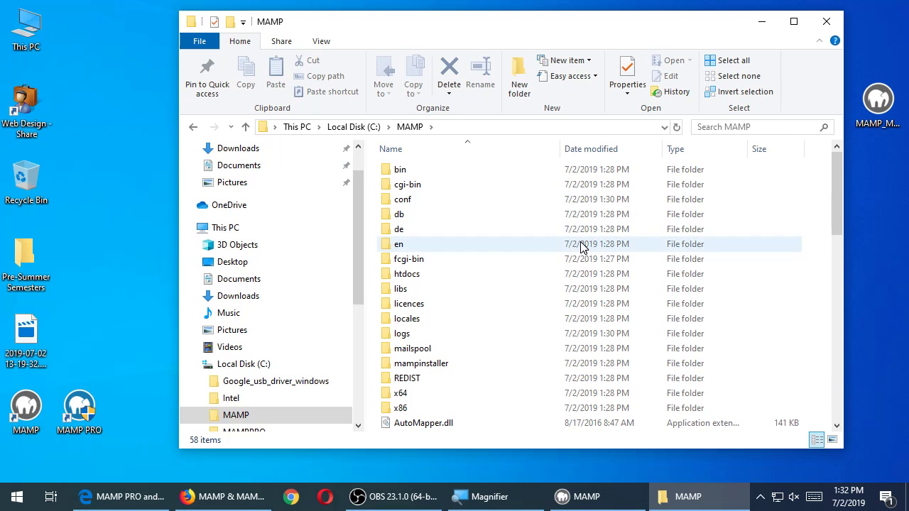
pyautogui.click(388, 280)
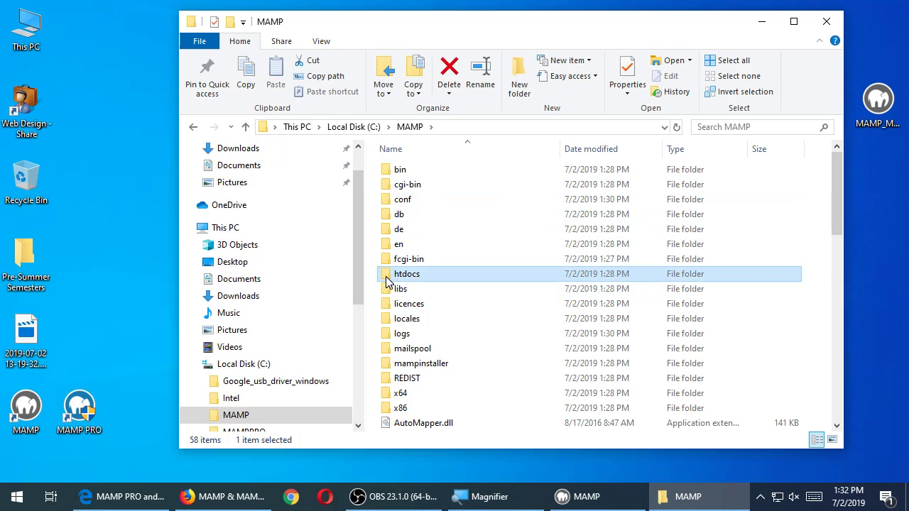
pyautogui.doubleClick(388, 280)
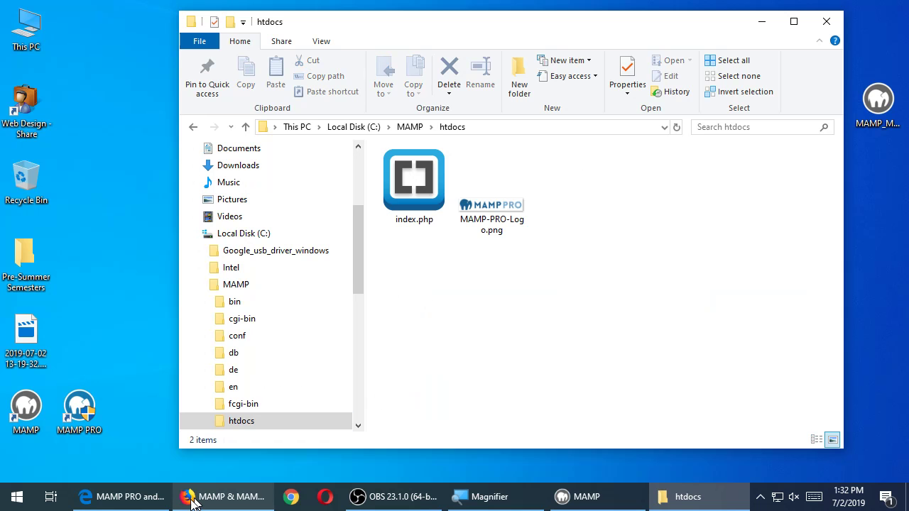
pyautogui.click(142, 496)
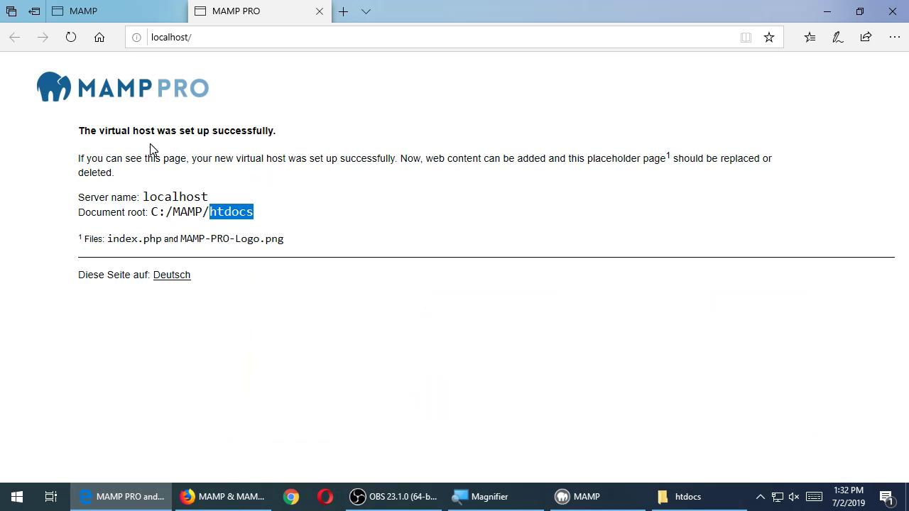
# Compare the localhost page text with index.php and MAMP-PRO-Logo.png in htdocs
pyautogui.moveTo(165, 131); pyautogui.dragTo(595, 298)
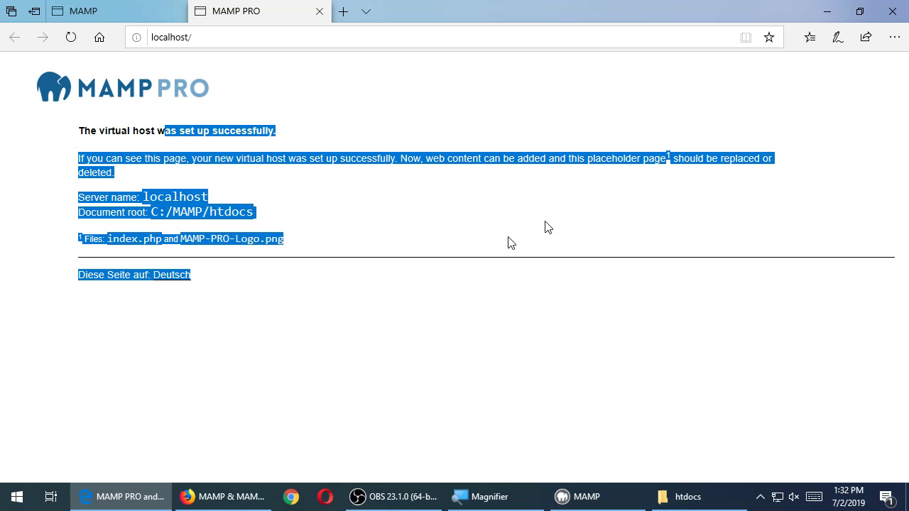
pyautogui.click(824, 7)
pyautogui.click(409, 191)
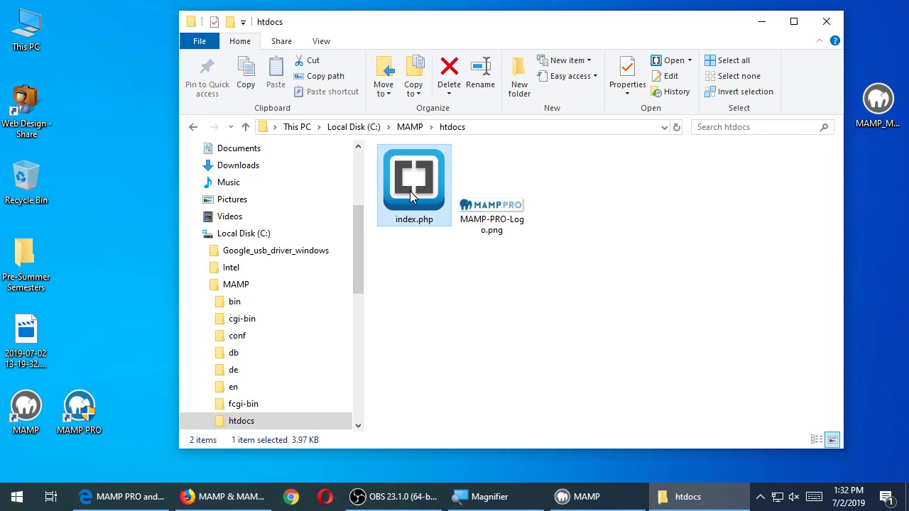
pyautogui.click(522, 198)
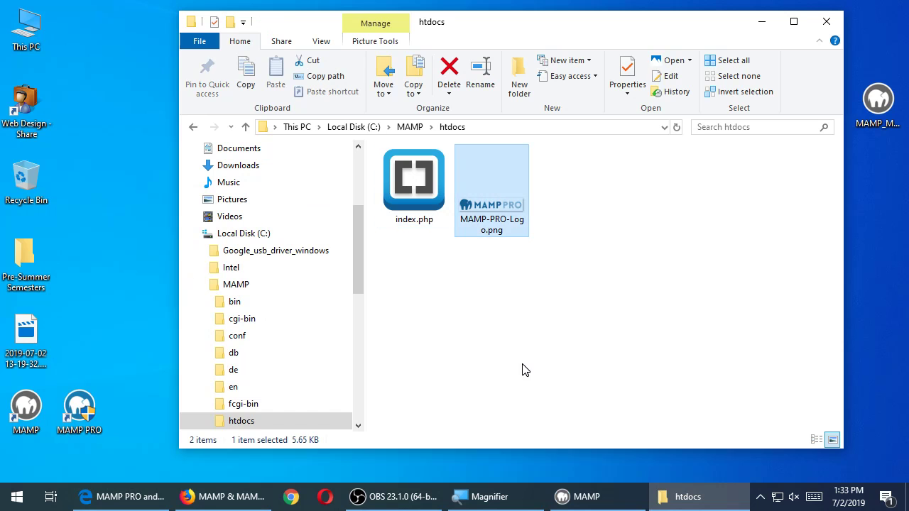
# Restore Edge and switch between the MAMP welcome and MAMP PRO localhost tabs
pyautogui.click(120, 496)
pyautogui.click(142, 10)
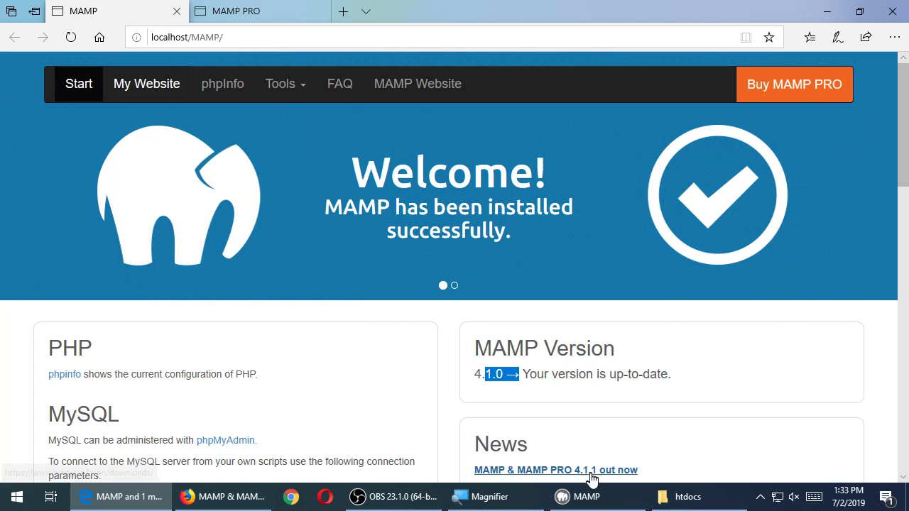
pyautogui.click(599, 498)
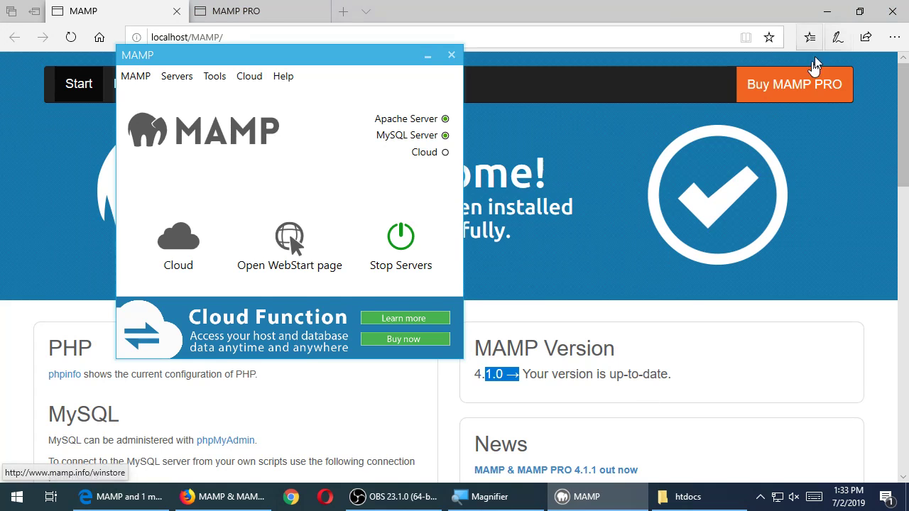
pyautogui.click(534, 7)
pyautogui.click(280, 8)
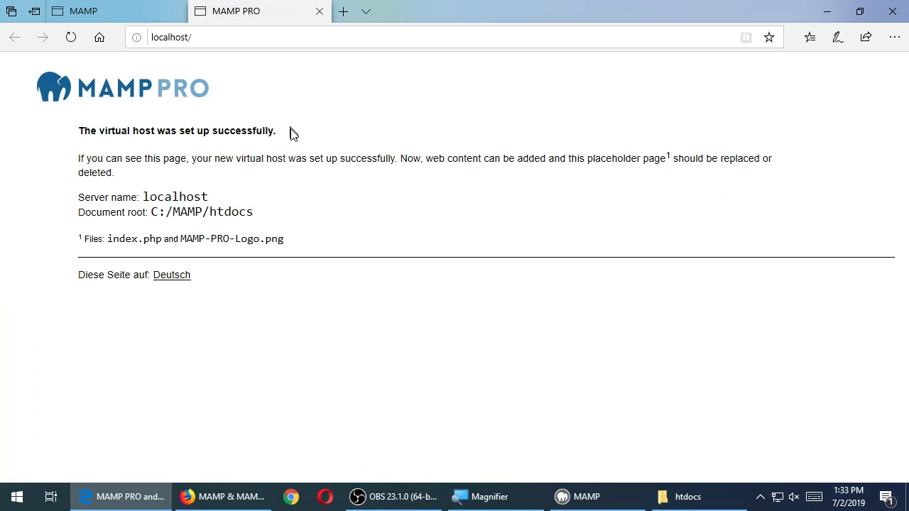
pyautogui.click(150, 14)
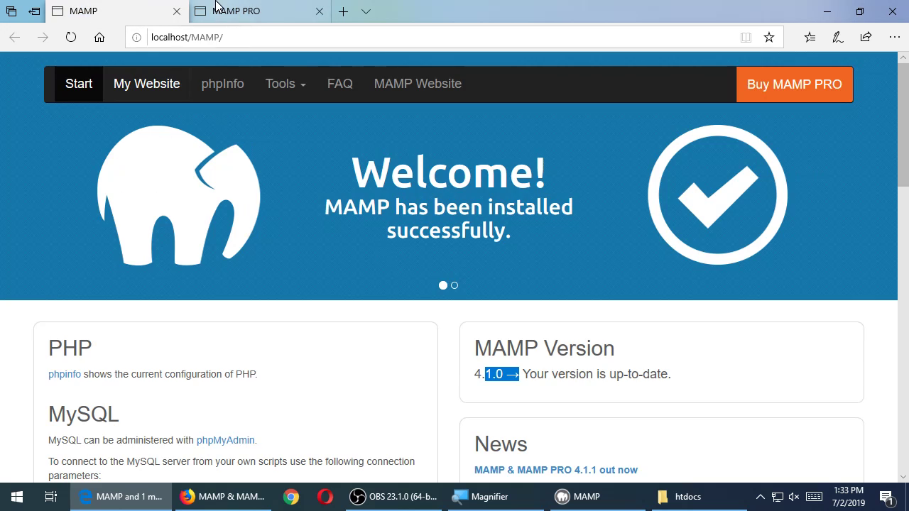
pyautogui.click(213, 10)
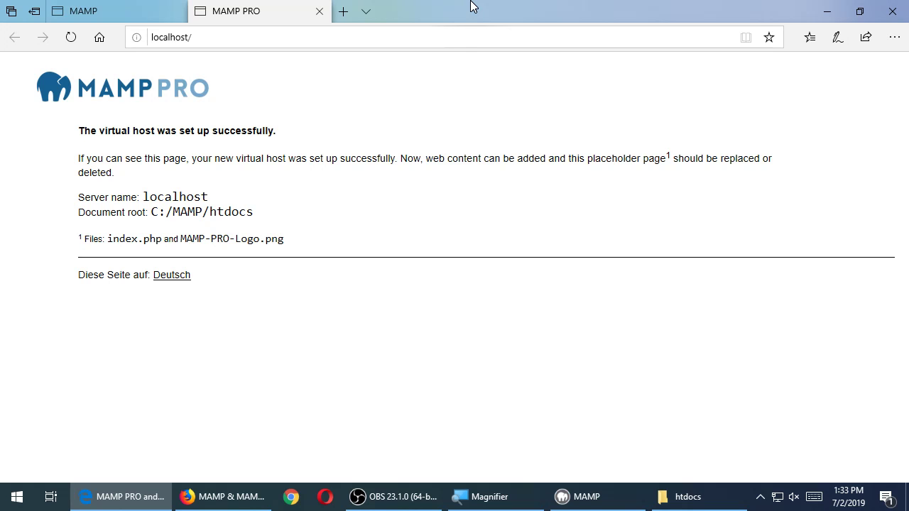
# Load wordpress.org in a new Edge tab, correcting the mistyped address
pyautogui.hotkey('ctrl', 't')
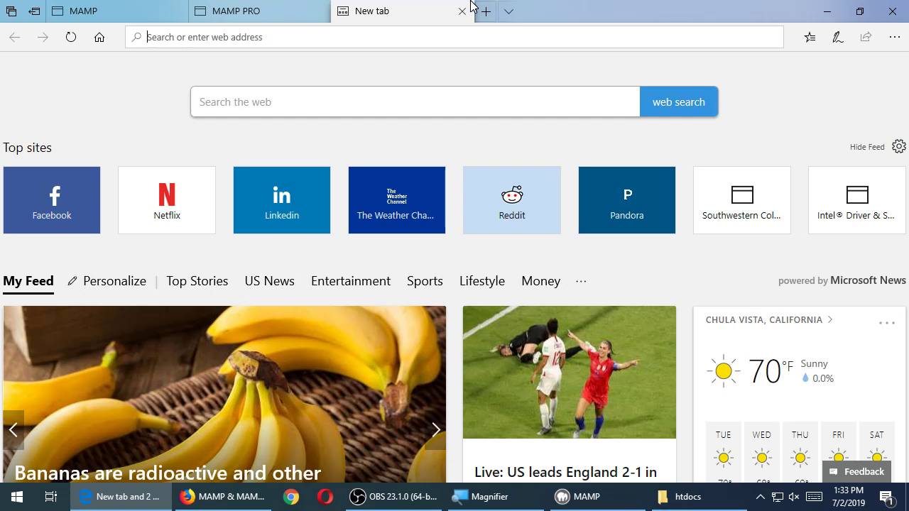
pyautogui.write('wordpress.lr')
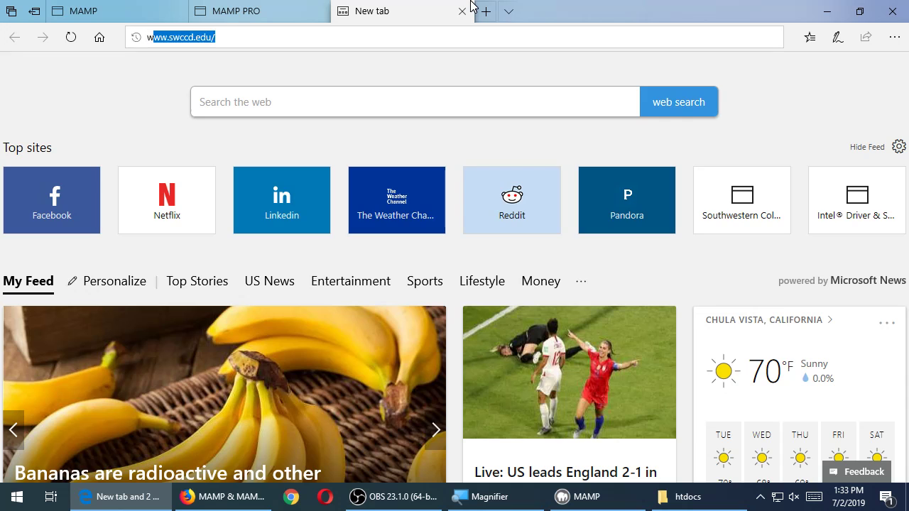
pyautogui.write('g')
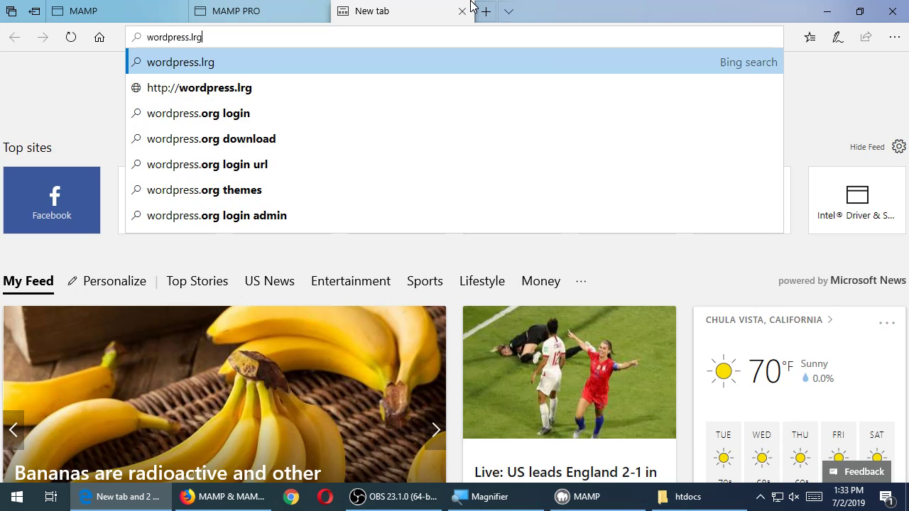
pyautogui.press('BackSpace')
pyautogui.press('BackSpace')
pyautogui.press('BackSpace')
pyautogui.write('org')
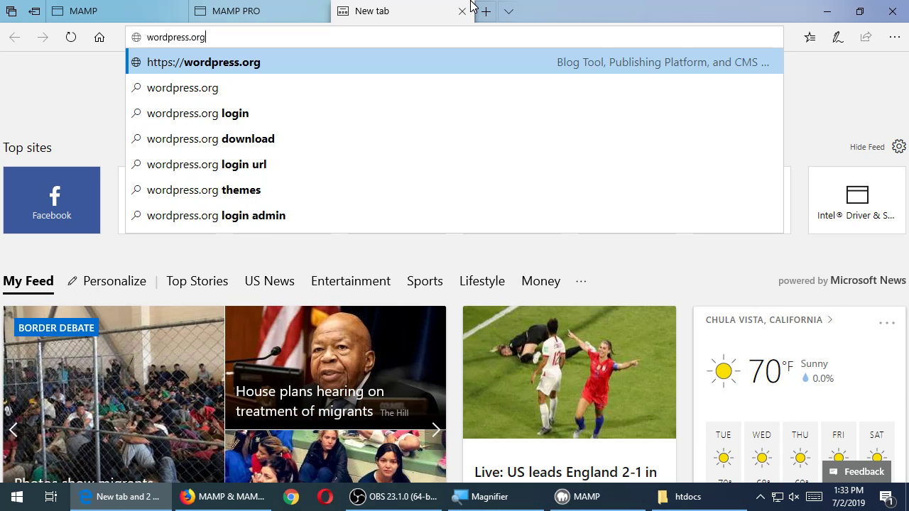
pyautogui.press('Return')
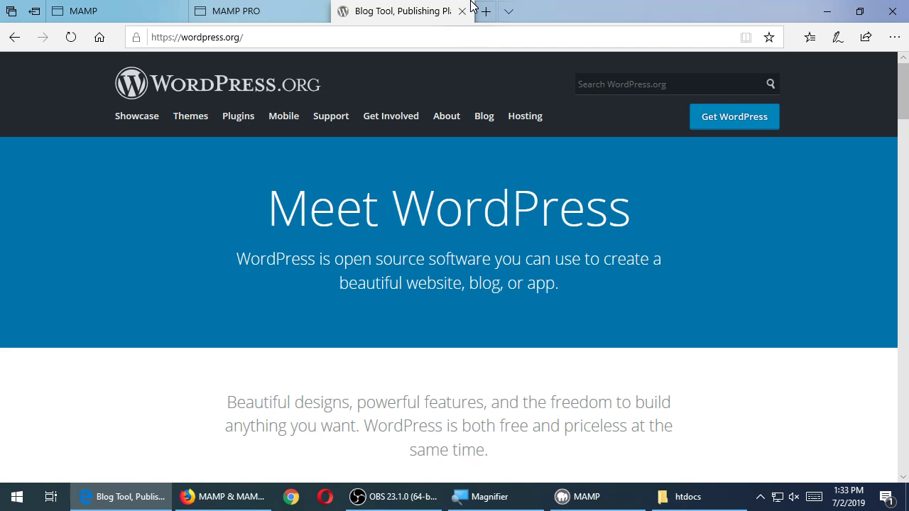
# Go to Get WordPress and start the WordPress 5.2.2 download
pyautogui.click(729, 119)
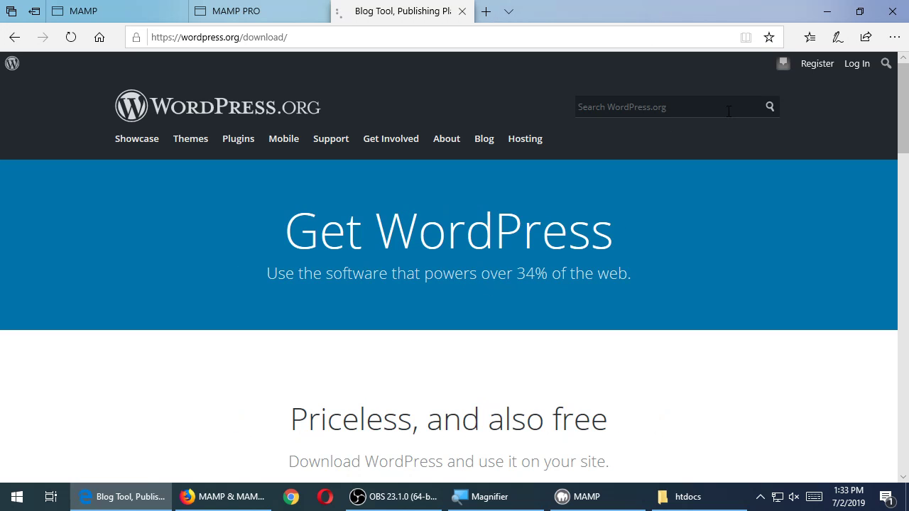
pyautogui.scroll(-3, 556, 265)
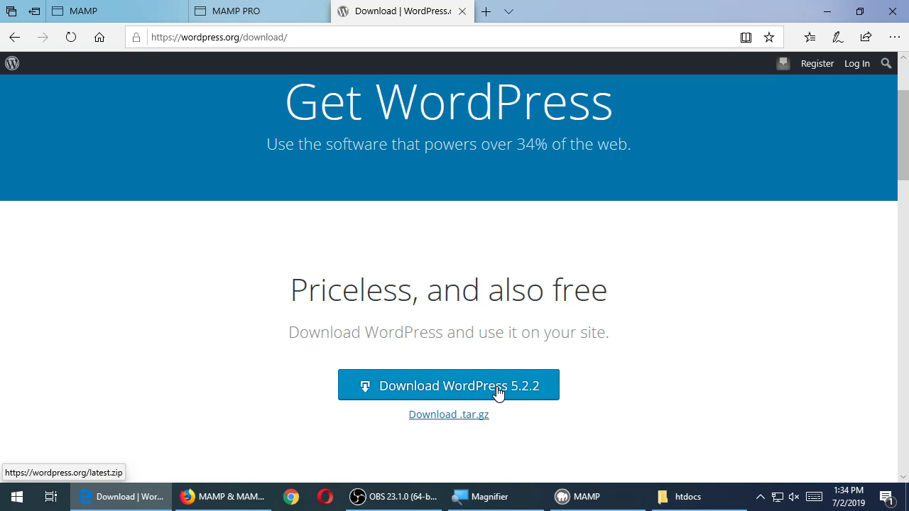
pyautogui.click(498, 393)
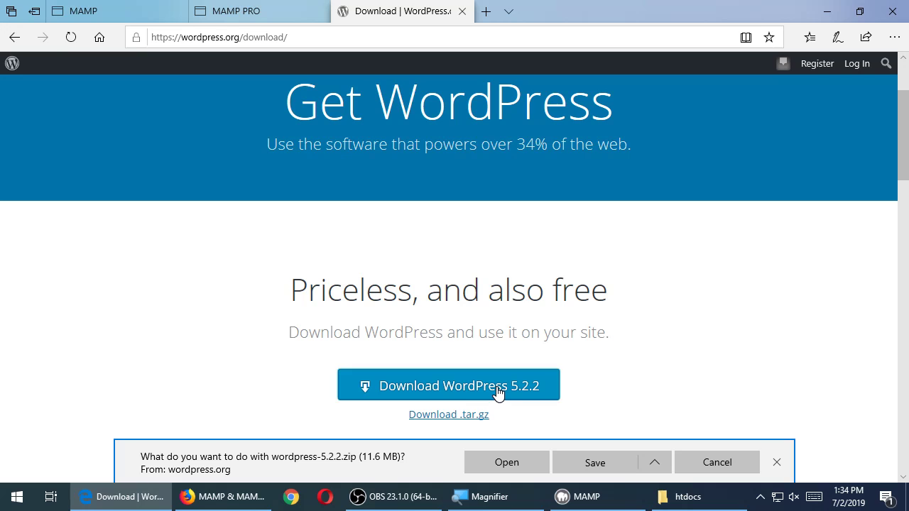
# Save wordpress-5.2.2.zip from the download bar and let it finish
pyautogui.click(584, 466)
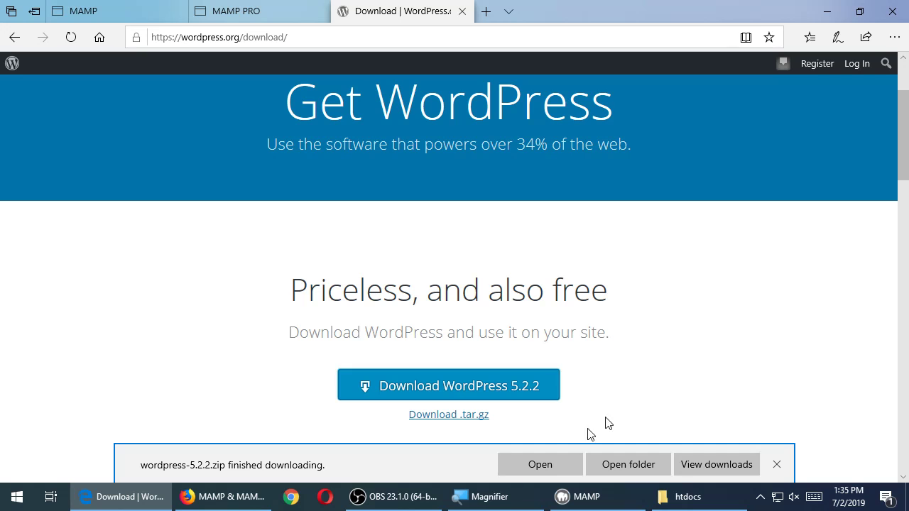
# Open wordpress-5.2.2.zip from the Downloads folder to see the wordpress folder inside
pyautogui.click(540, 465)
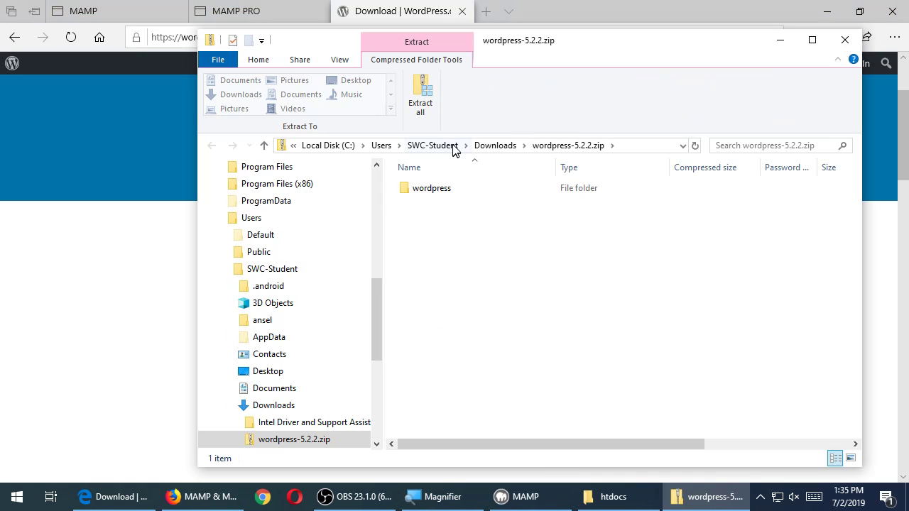
pyautogui.press('super+plus')
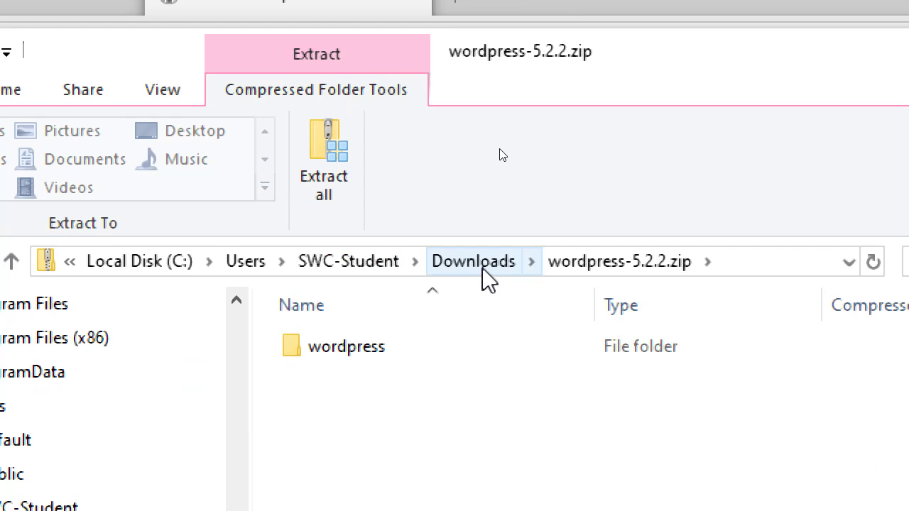
pyautogui.click(483, 272)
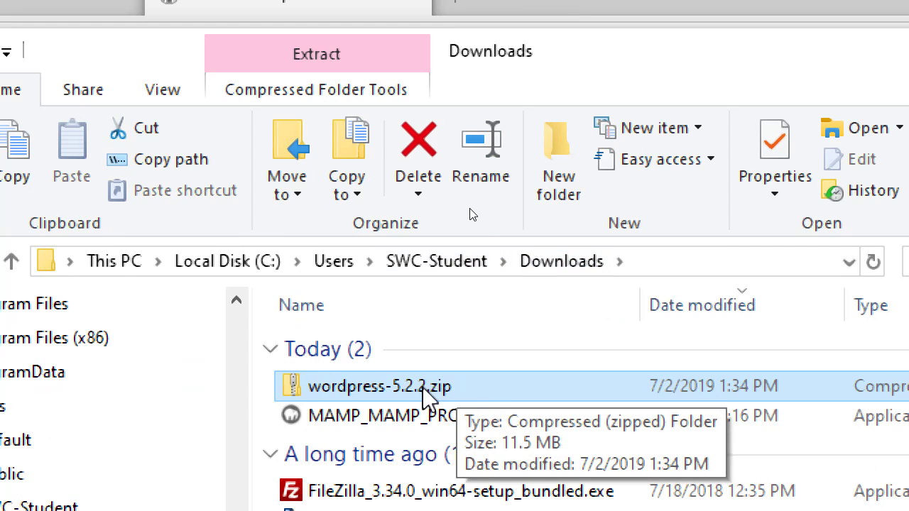
pyautogui.doubleClick(426, 398)
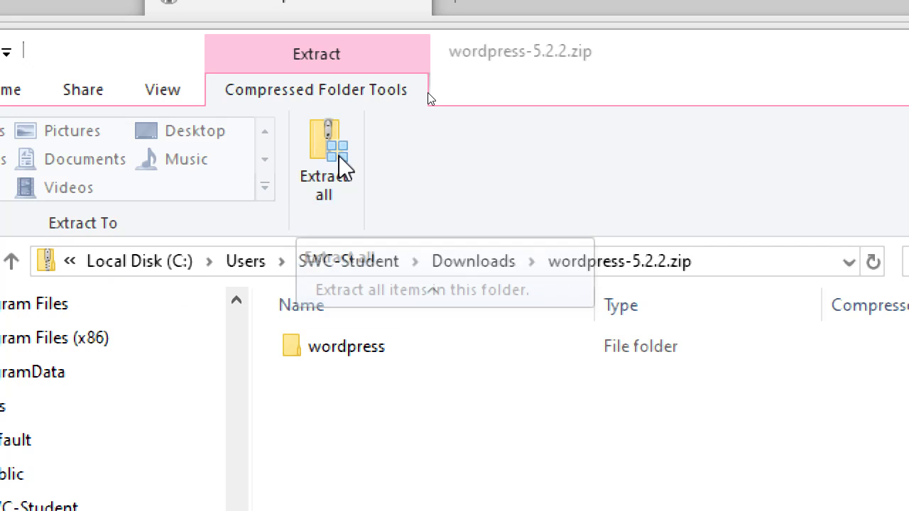
pyautogui.click(340, 167)
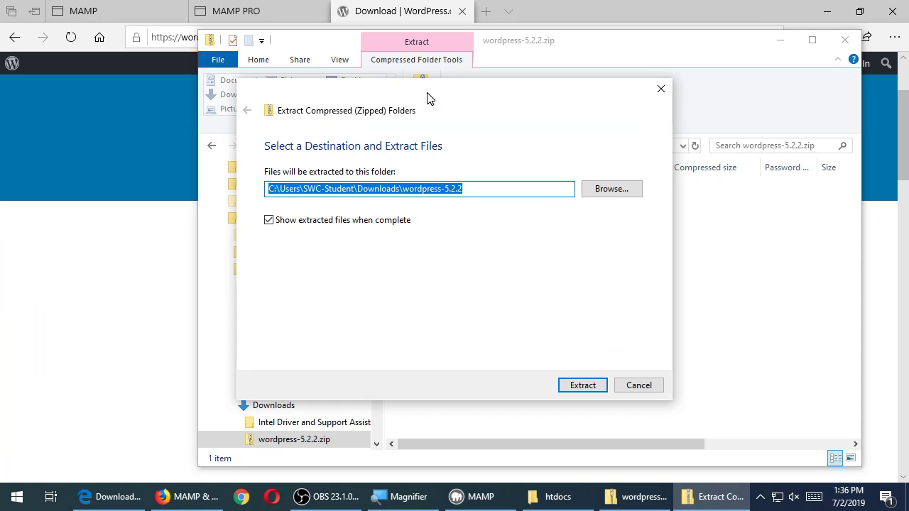
# Extract the archive to the default Downloads\wordpress-5.2.2 destination
pyautogui.moveTo(468, 124); pyautogui.dragTo(439, 123)
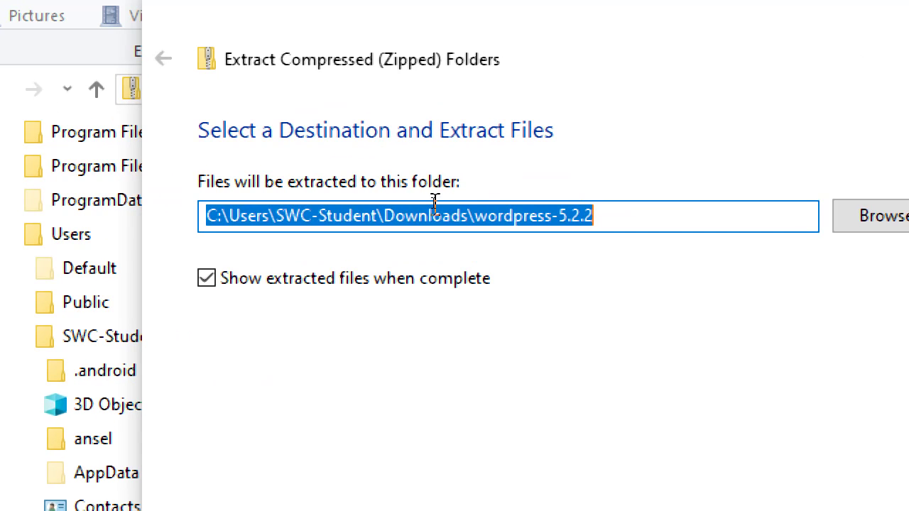
pyautogui.click(433, 207)
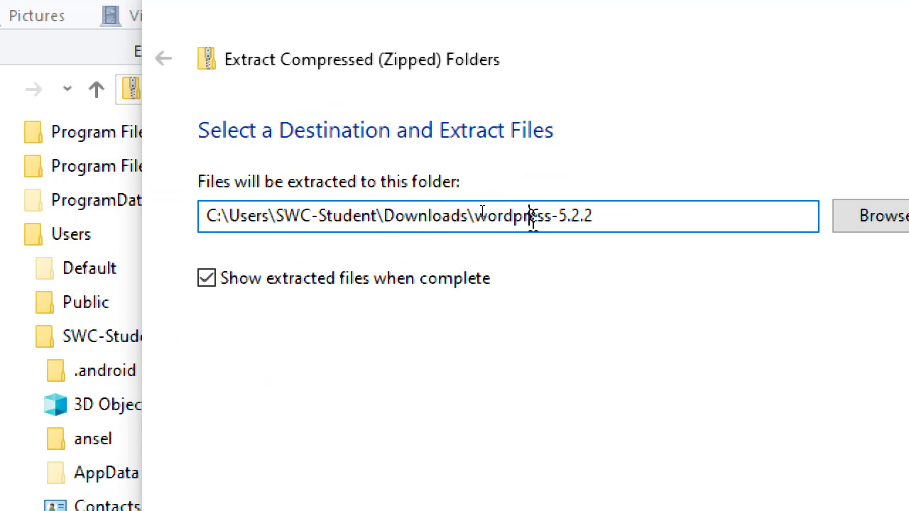
pyautogui.click(467, 215)
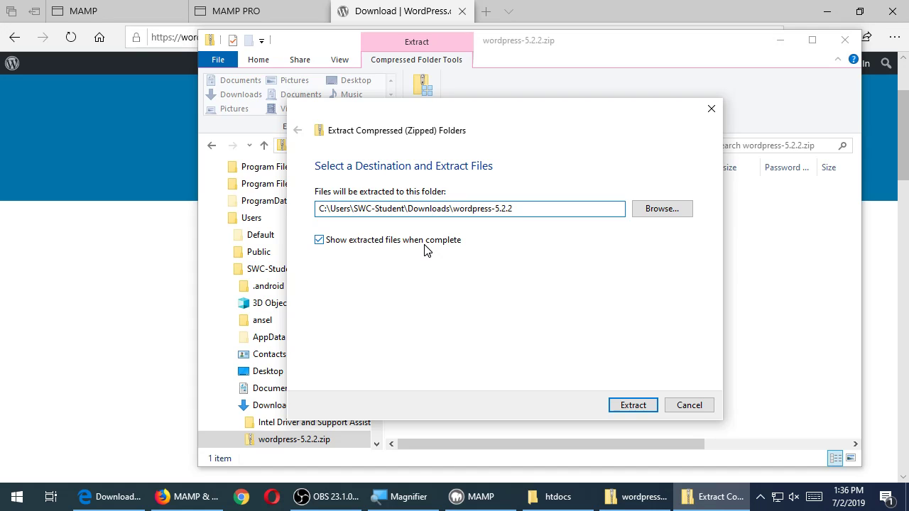
pyautogui.click(625, 407)
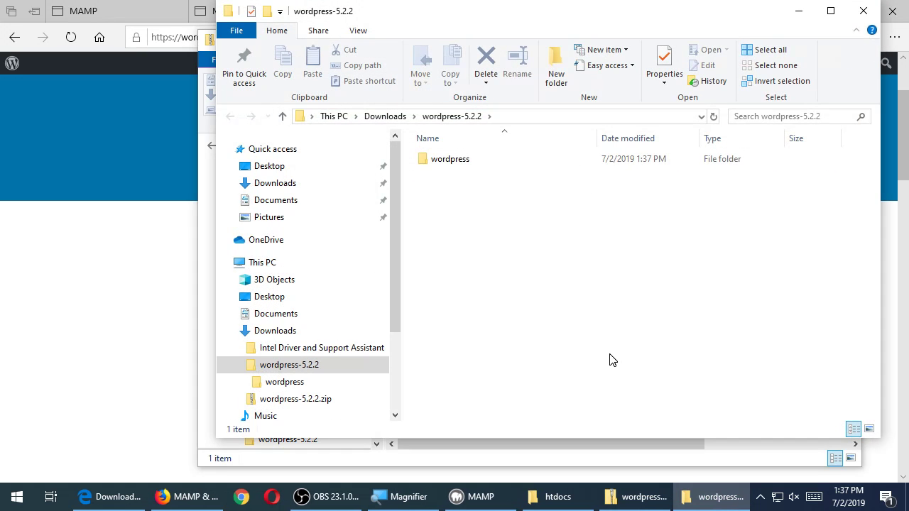
# Browse the contents of the extracted wordpress folder, including wp-admin
pyautogui.moveTo(477, 19); pyautogui.dragTo(510, 26)
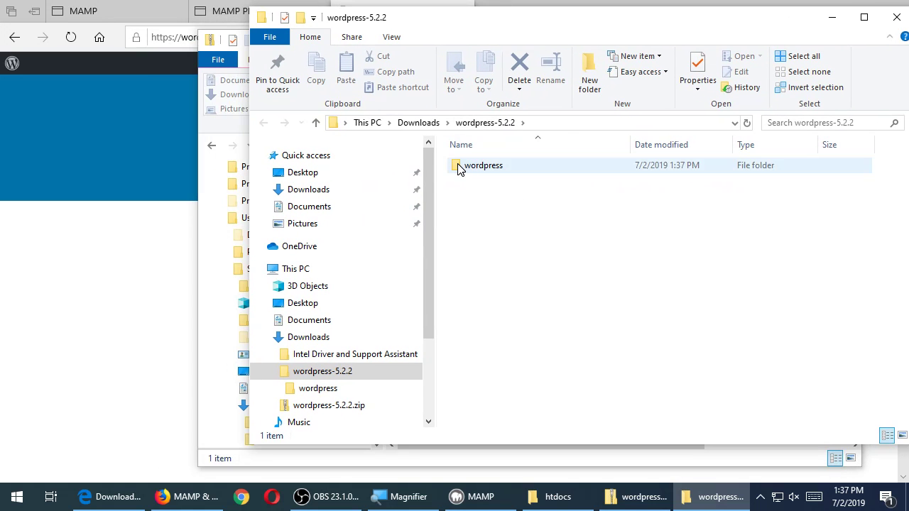
pyautogui.doubleClick(459, 167)
pyautogui.click(460, 167)
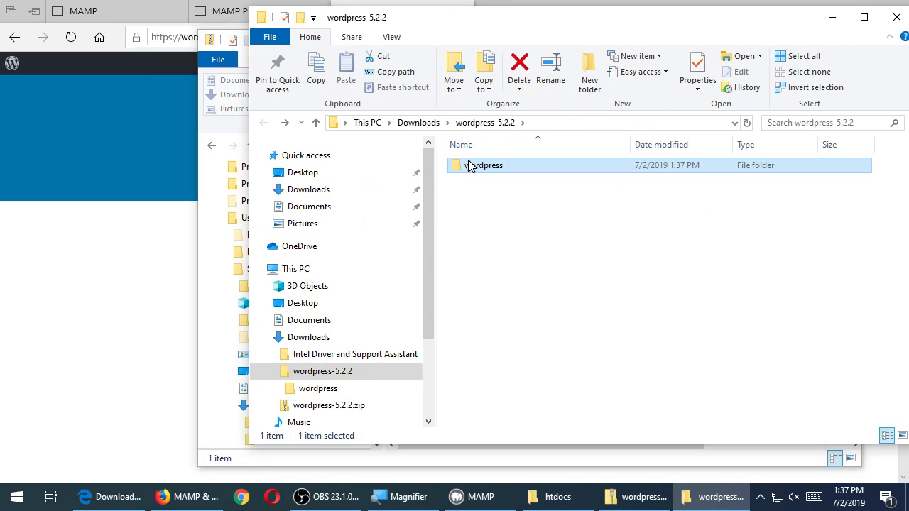
pyautogui.keyDown('ctrl'); pyautogui.click(460, 168); pyautogui.keyUp('ctrl')
pyautogui.scroll(-1, 458, 283)
pyautogui.scroll(1, 458, 282)
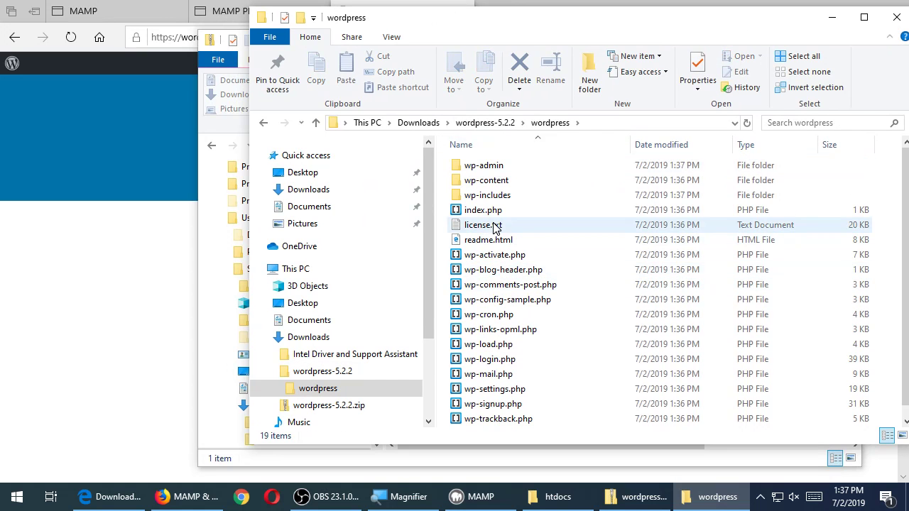
# Go back to wordpress-5.2.2, select the wordpress folder, and bring up htdocs
pyautogui.press('BackSpace')
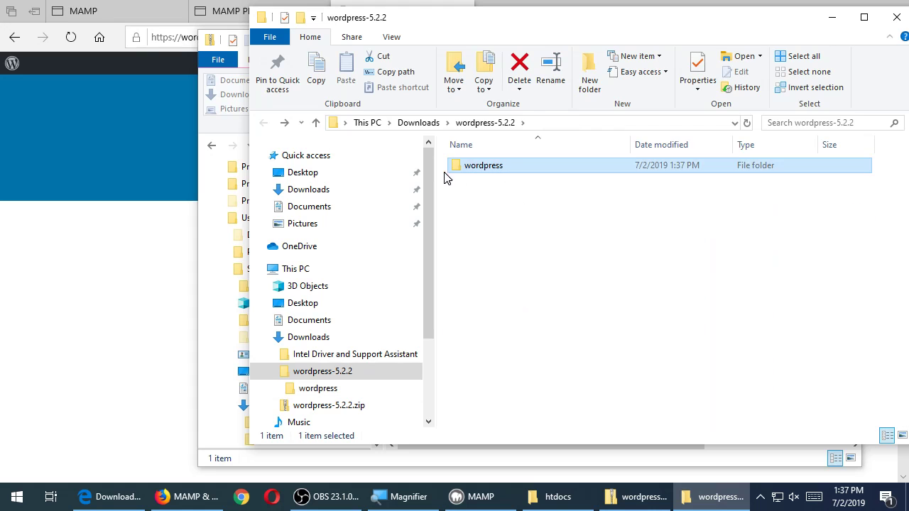
pyautogui.moveTo(459, 170); pyautogui.dragTo(506, 201)
pyautogui.moveTo(459, 171); pyautogui.dragTo(515, 233)
pyautogui.click(550, 496)
# Copy the wordpress folder into C:\MAMP\htdocs with Copy here, then return to Edge
pyautogui.moveTo(544, 28); pyautogui.dragTo(520, 227)
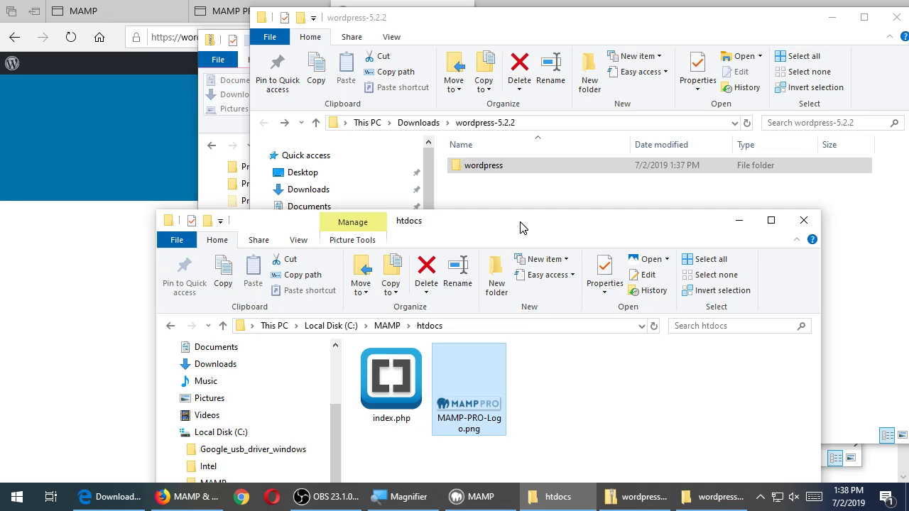
pyautogui.moveTo(501, 169); pyautogui.dragTo(596, 344)
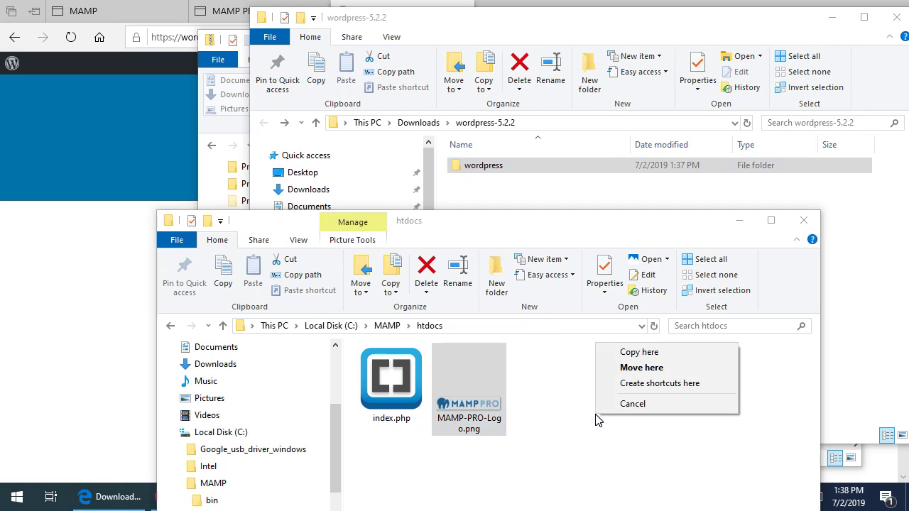
pyautogui.click(616, 354)
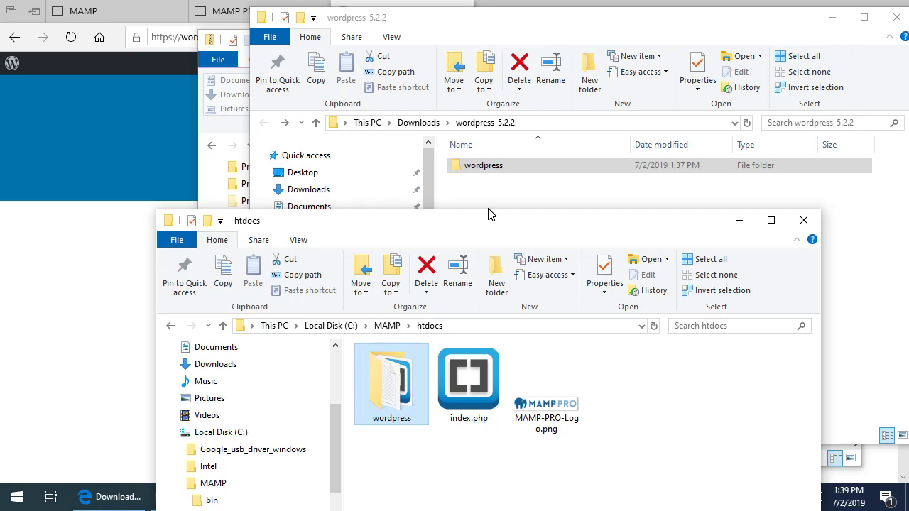
pyautogui.moveTo(489, 224); pyautogui.dragTo(566, 137)
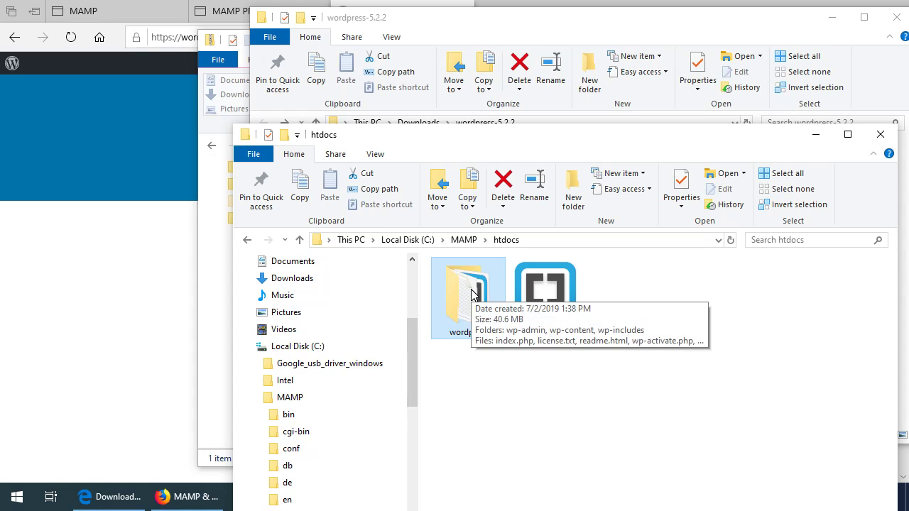
pyautogui.click(129, 128)
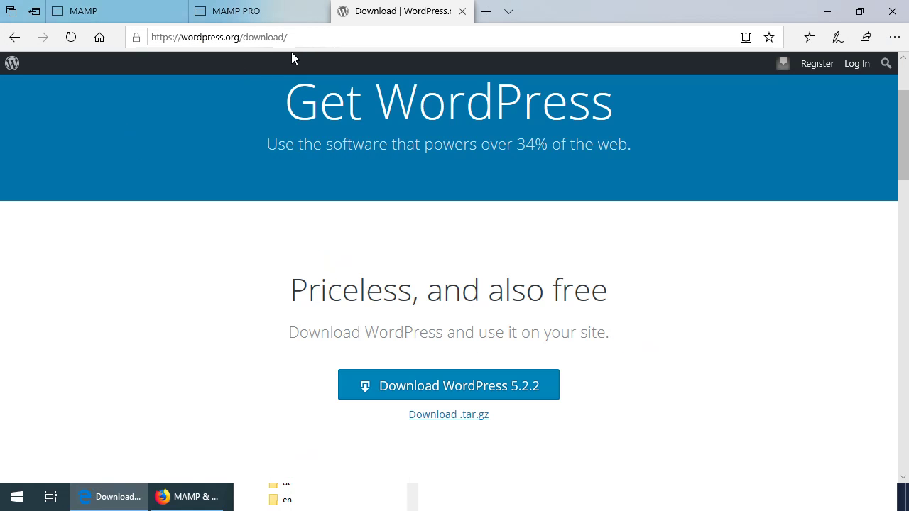
# In Edge's MAMP PRO tab, go to localhost/wordpress to show the WordPress language list
pyautogui.click(252, 10)
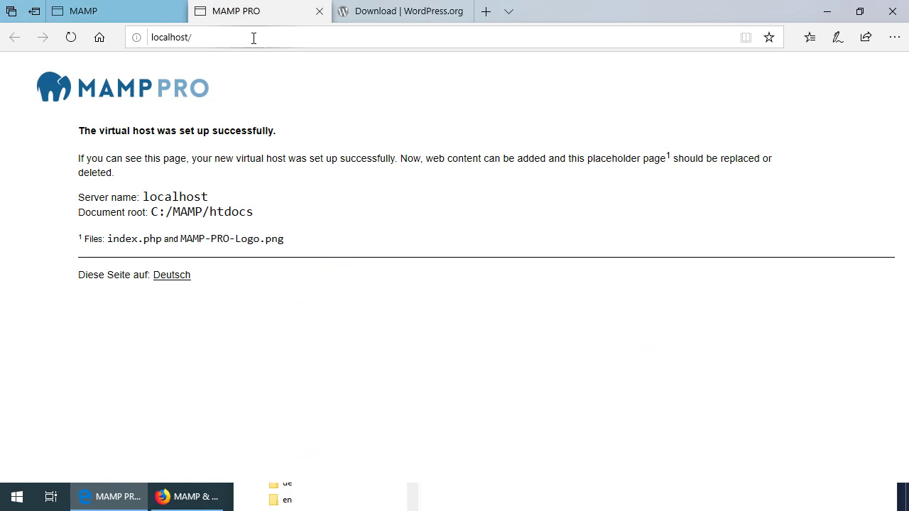
pyautogui.click(290, 31)
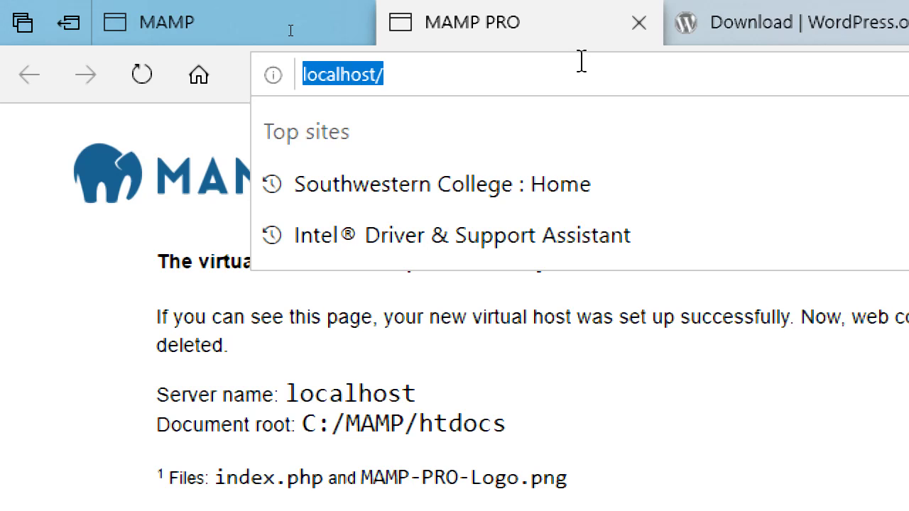
pyautogui.click(582, 61)
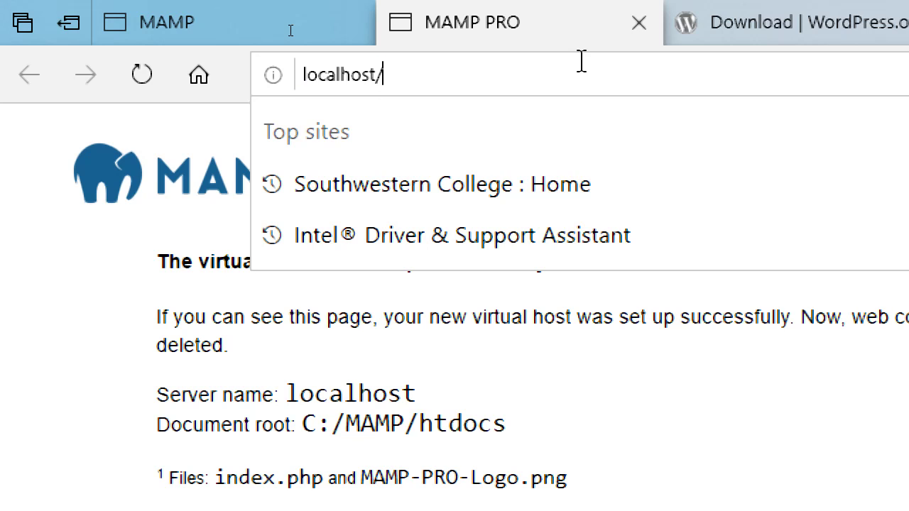
pyautogui.write('wordpress')
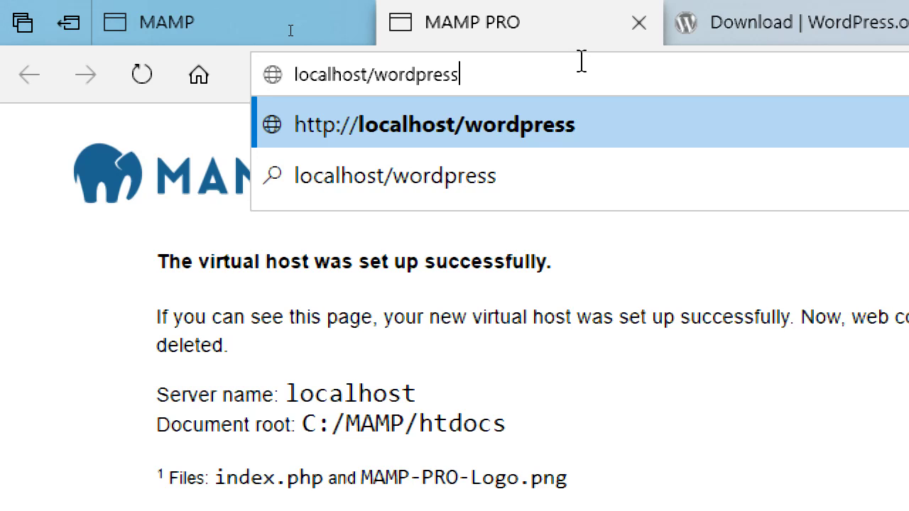
pyautogui.press('Return')
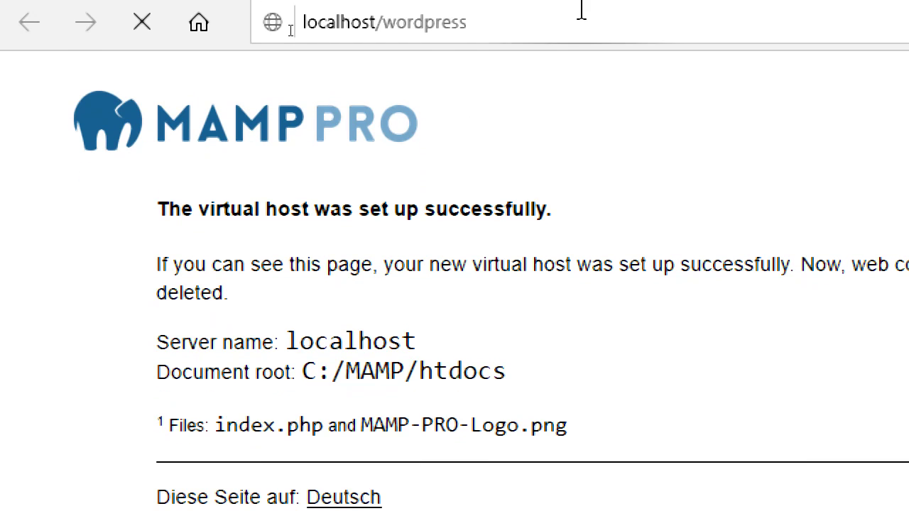
pyautogui.press('super')
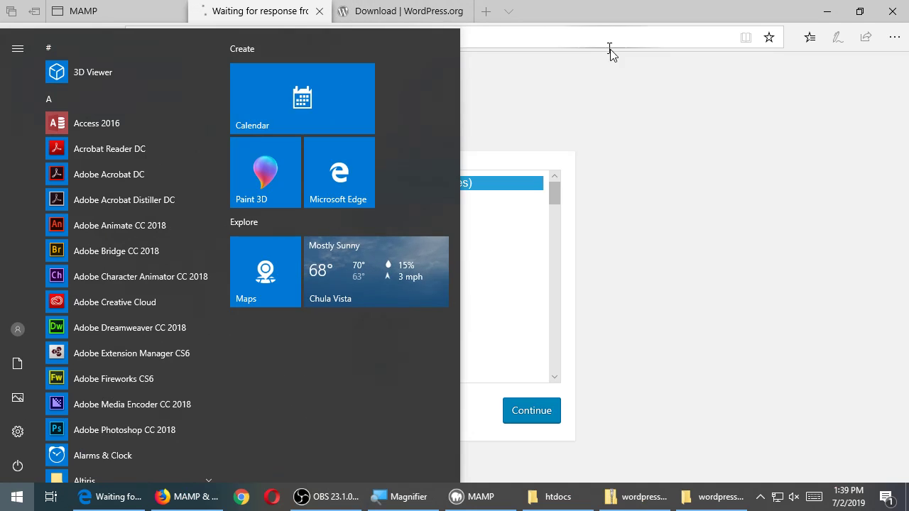
pyautogui.click(655, 135)
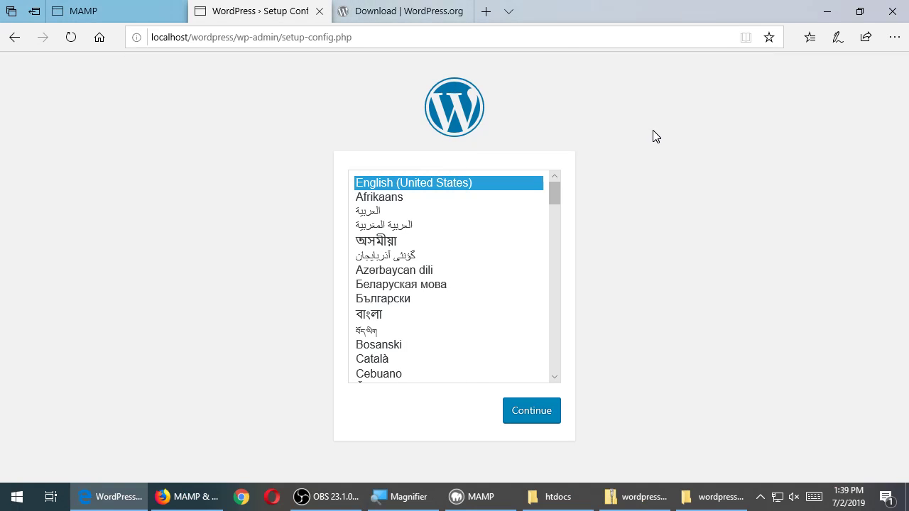
# Add an empty folder called myaamzingsite to C:\MAMP\htdocs, next to the wordpress folder
pyautogui.click(583, 498)
pyautogui.rightClick(589, 405)
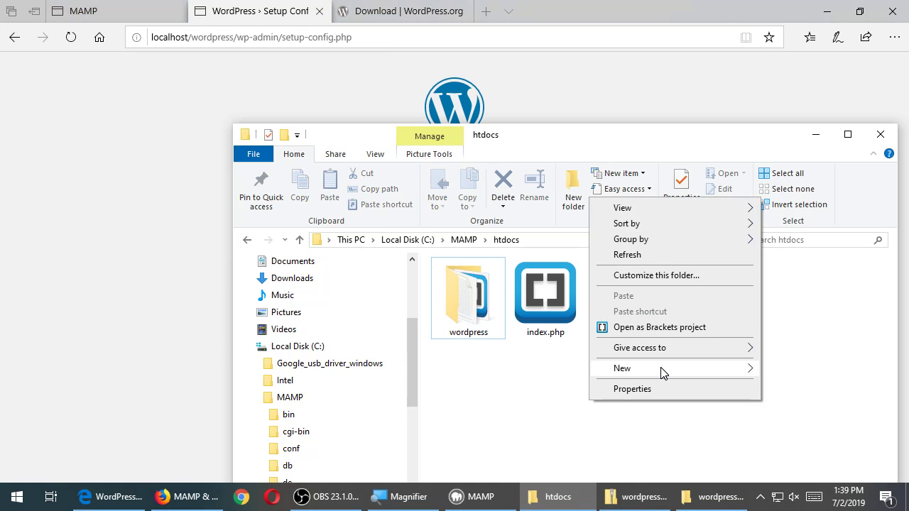
pyautogui.moveTo(660, 369)
pyautogui.click(427, 221)
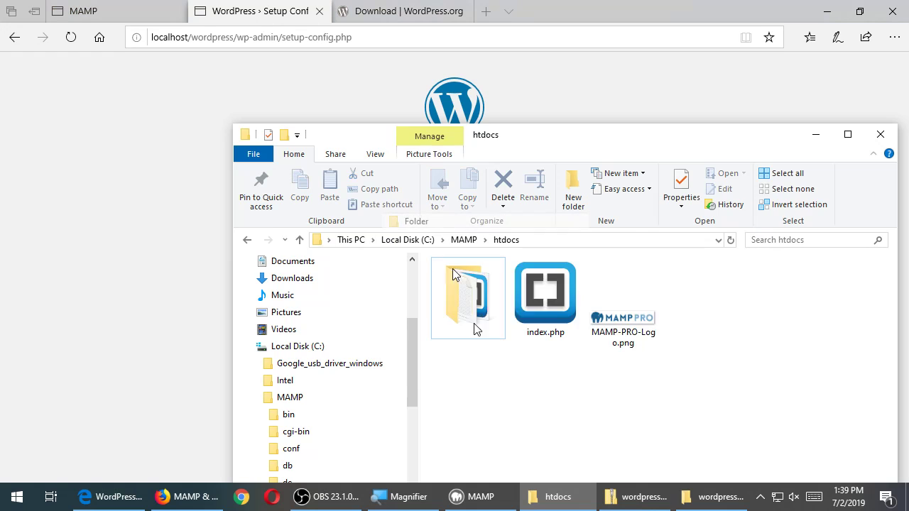
pyautogui.write('myaamzingsite')
pyautogui.press('Return')
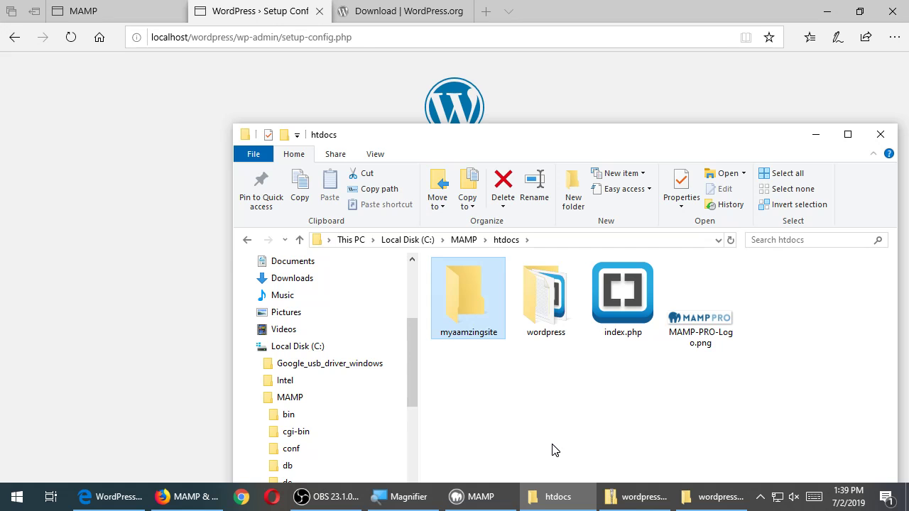
pyautogui.moveTo(448, 147); pyautogui.dragTo(260, 69)
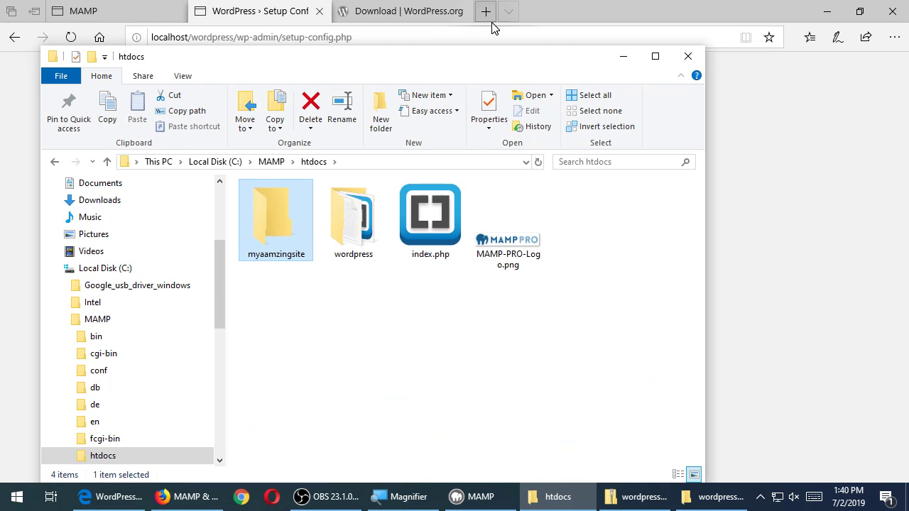
# Rearrange the Explorer windows and select the wordpress folder in htdocs
pyautogui.click(687, 5)
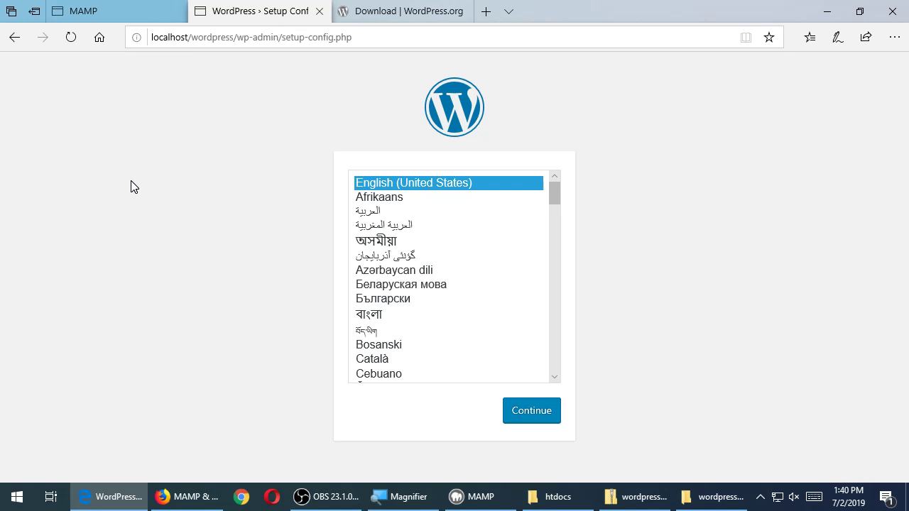
pyautogui.click(561, 497)
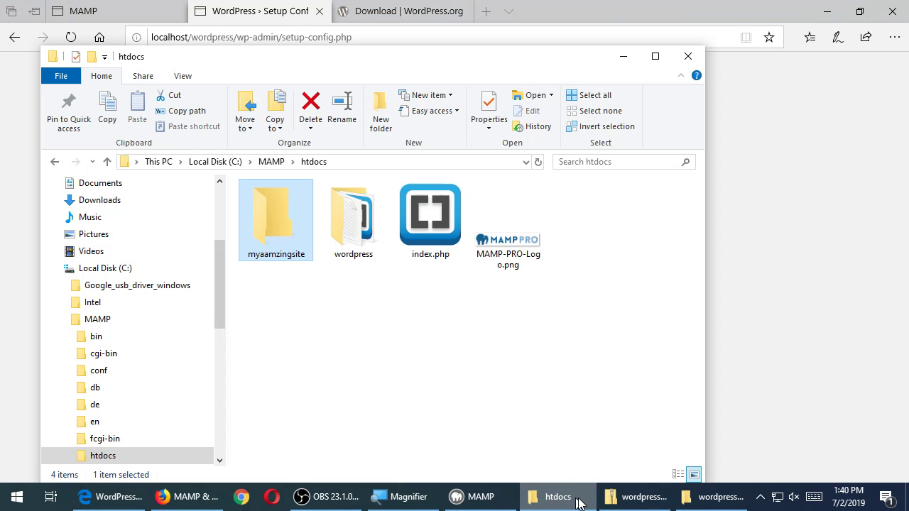
pyautogui.click(706, 497)
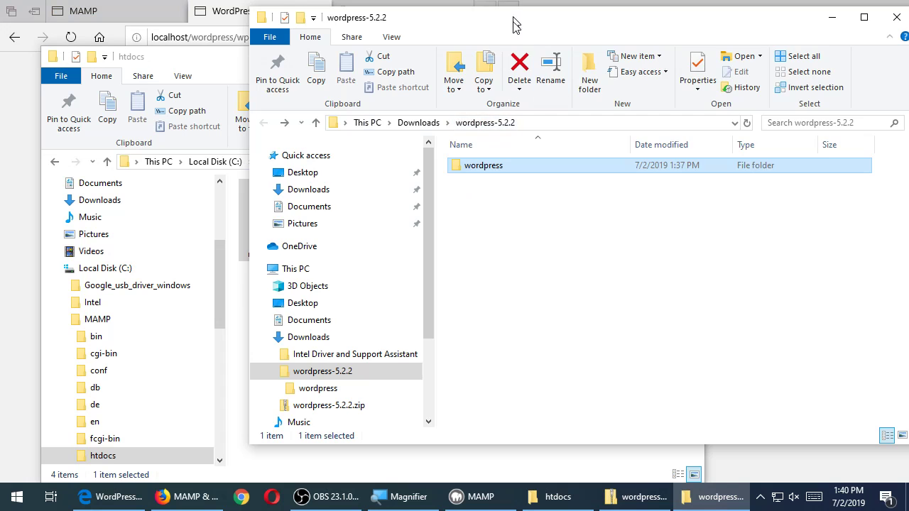
pyautogui.moveTo(515, 21); pyautogui.dragTo(834, 168)
pyautogui.click(369, 321)
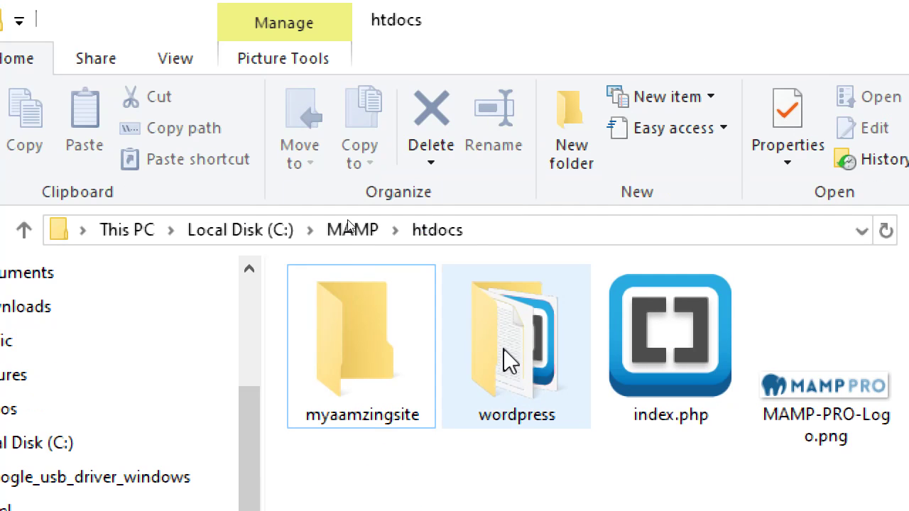
pyautogui.click(351, 226)
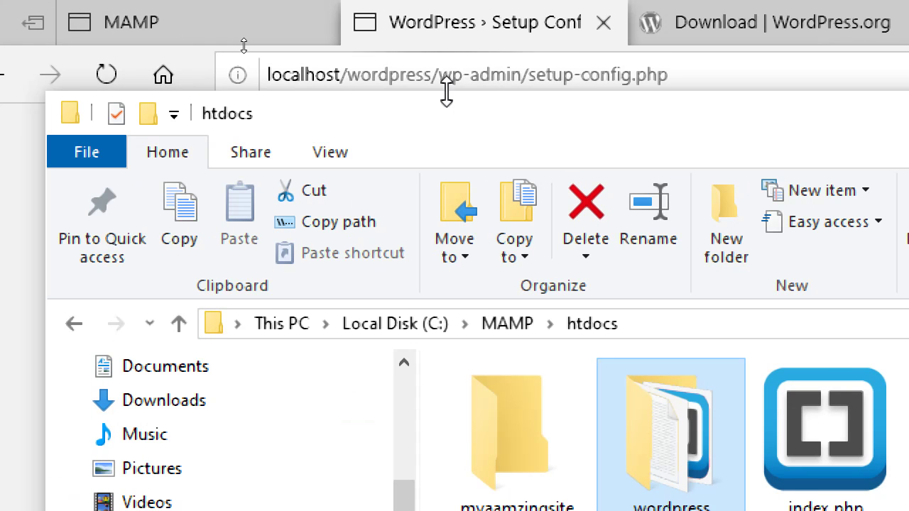
# Trim the setup page address in Edge back to localhost/wordpress, then return to Explorer
pyautogui.click(453, 74)
pyautogui.press('End')
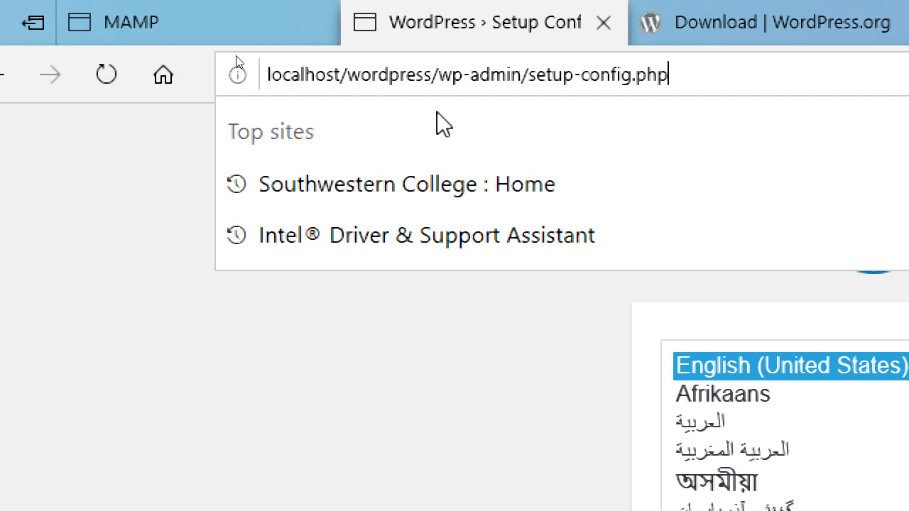
pyautogui.press('BackSpace')
pyautogui.press('BackSpace')
pyautogui.press('BackSpace')
pyautogui.press('BackSpace')
pyautogui.press('BackSpace')
pyautogui.press('BackSpace')
pyautogui.press('BackSpace')
pyautogui.press('BackSpace')
pyautogui.press('BackSpace')
pyautogui.press('BackSpace')
pyautogui.press('BackSpace')
pyautogui.press('BackSpace')
pyautogui.press('BackSpace')
pyautogui.press('BackSpace')
pyautogui.press('BackSpace')
pyautogui.press('BackSpace')
pyautogui.press('BackSpace')
pyautogui.press('BackSpace')
pyautogui.press('BackSpace')
pyautogui.press('BackSpace')
pyautogui.press('BackSpace')
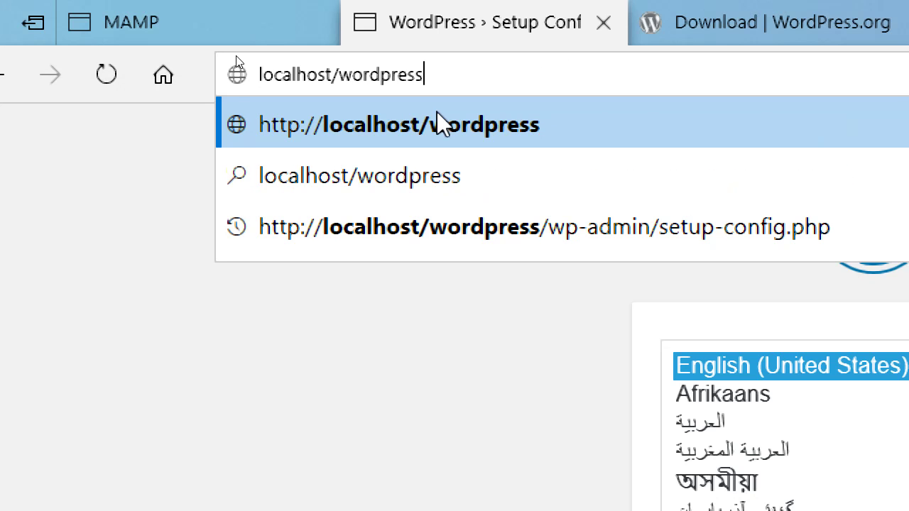
pyautogui.hotkey('alt', 'Tab')
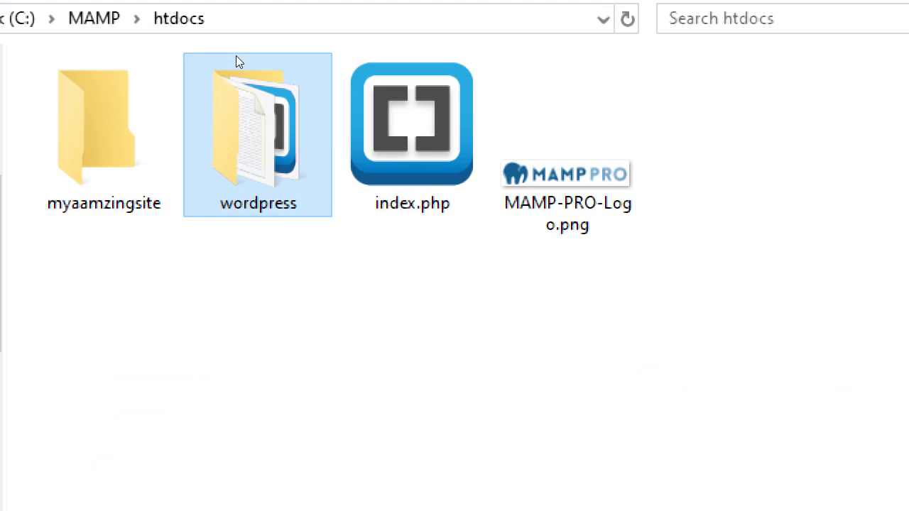
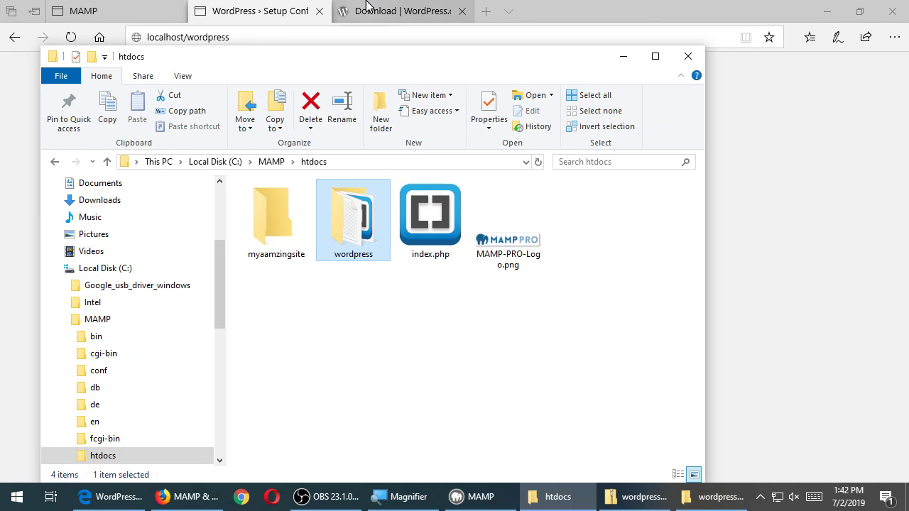
# Keep English (United States) as the install language and continue to the setup welcome page
pyautogui.click(706, 4)
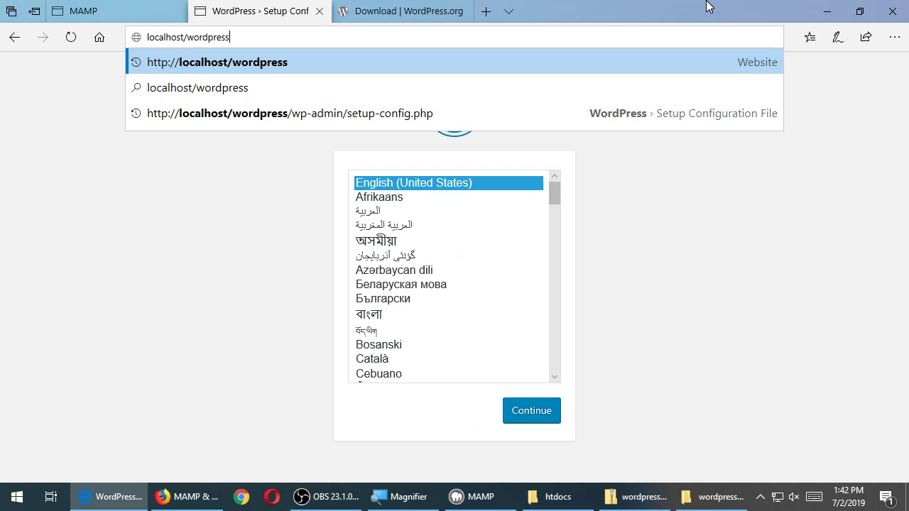
pyautogui.click(711, 235)
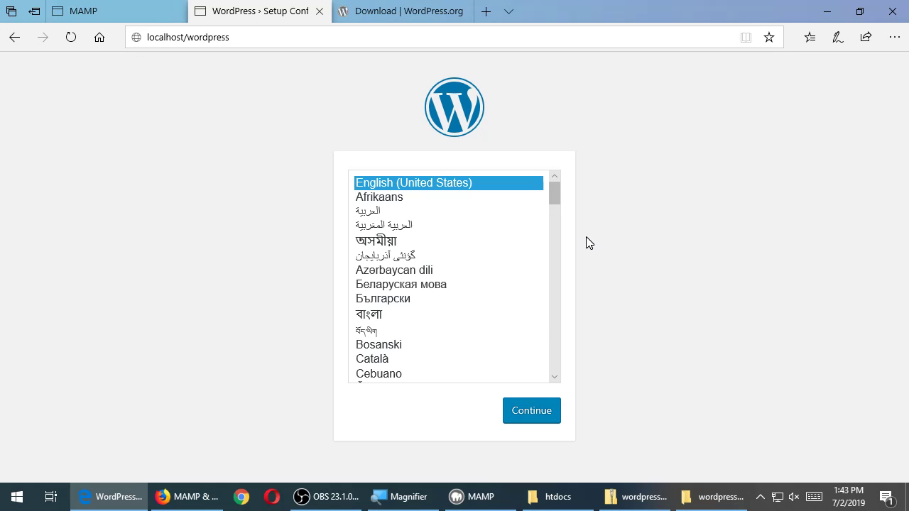
pyautogui.click(539, 412)
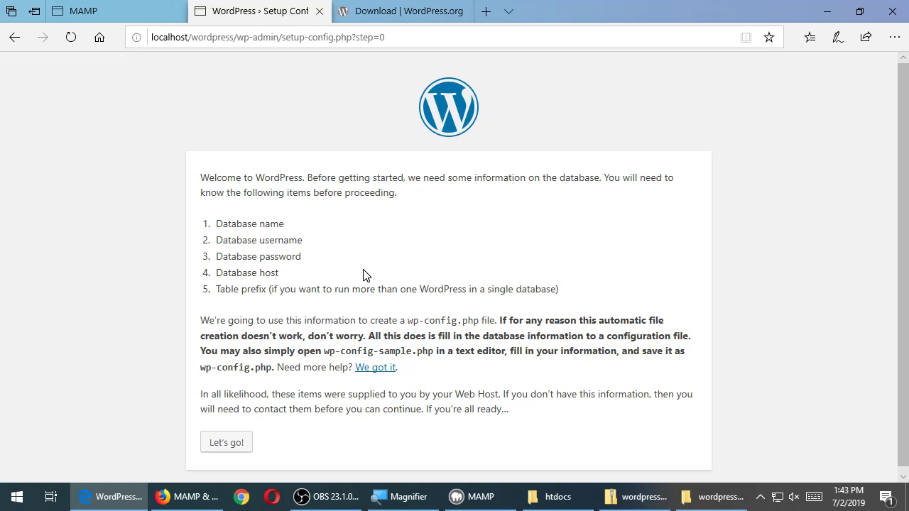
# Point out the required database name, username and password, then view and close the MAMP tab
pyautogui.doubleClick(271, 225)
pyautogui.doubleClick(272, 241)
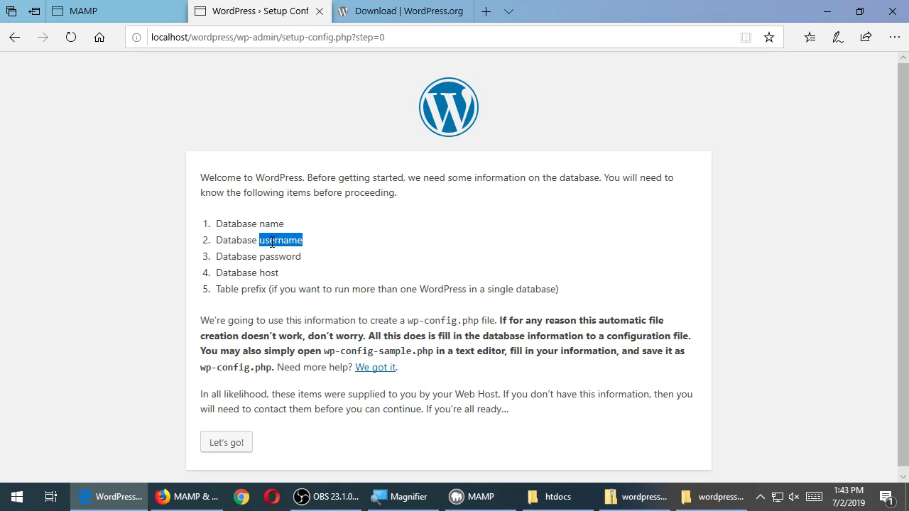
pyautogui.doubleClick(275, 257)
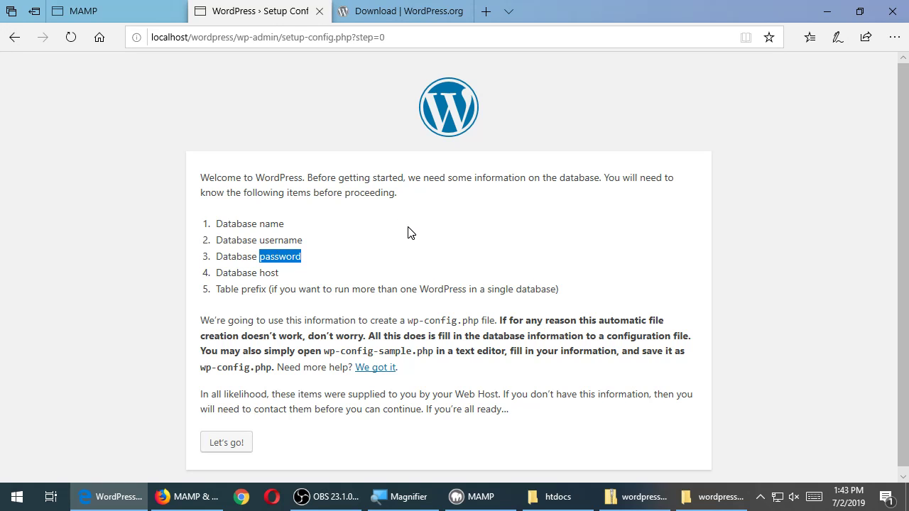
pyautogui.click(124, 7)
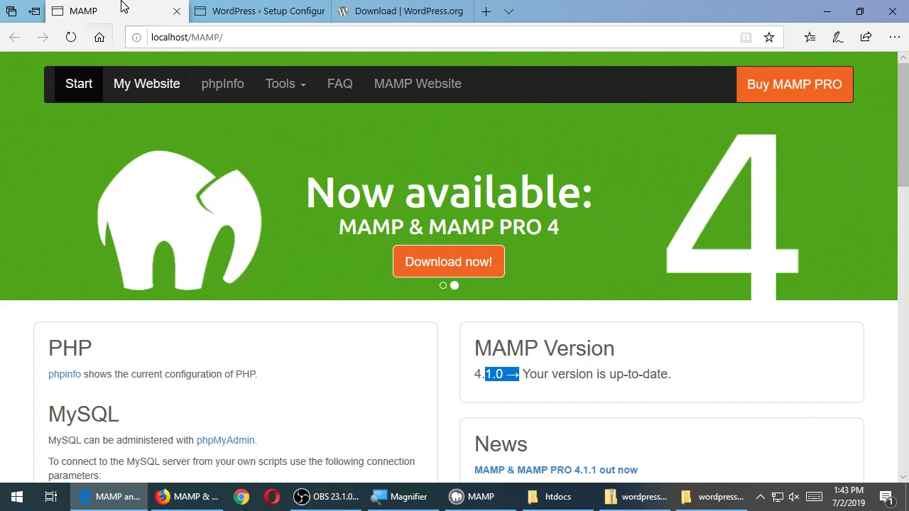
pyautogui.hotkey('ctrl', 'w')
# Reopen localhost/MAMP from the MAMP app's WebStart page and show its Tools list
pyautogui.click(821, 11)
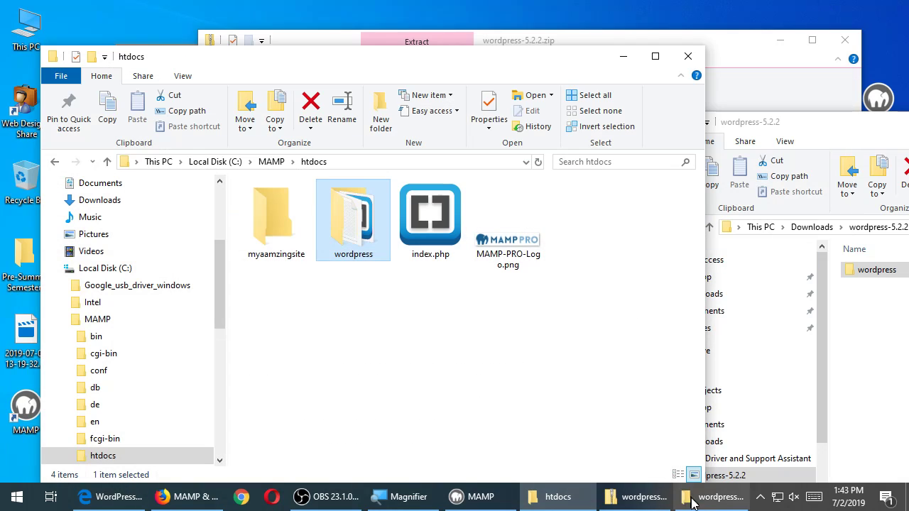
pyautogui.click(473, 499)
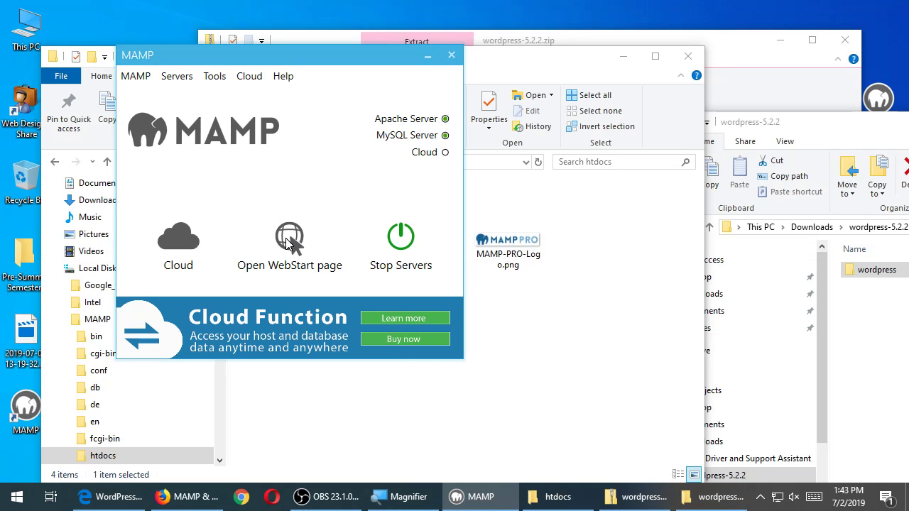
pyautogui.click(286, 238)
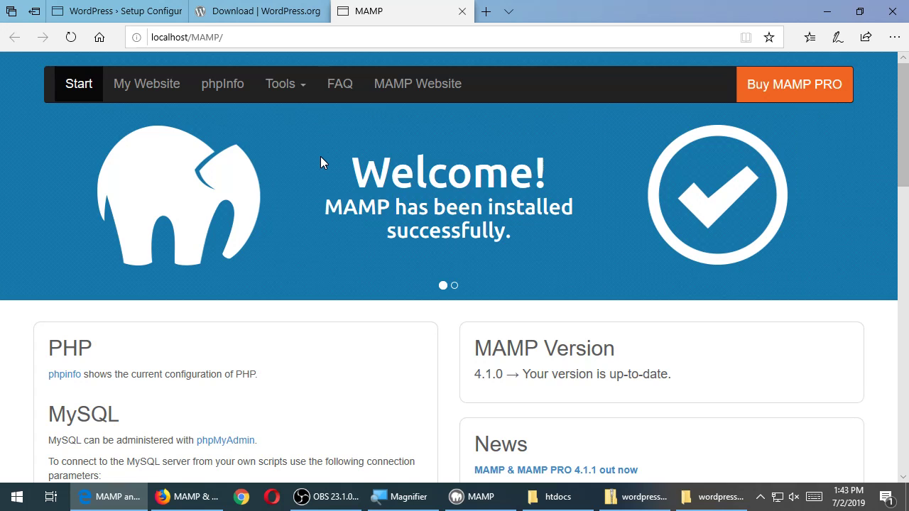
pyautogui.click(283, 87)
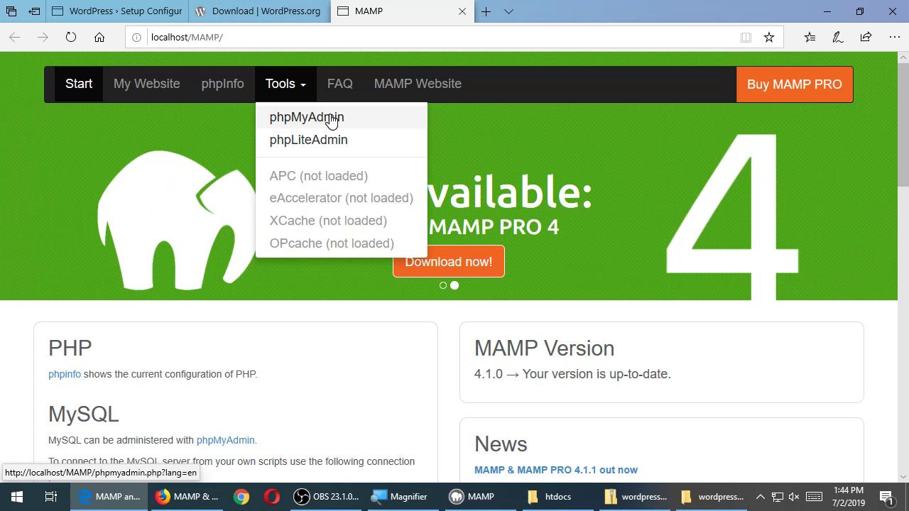
# Close the WordPress.org download tab and launch phpMyAdmin from the MAMP Tools list
pyautogui.click(262, 8)
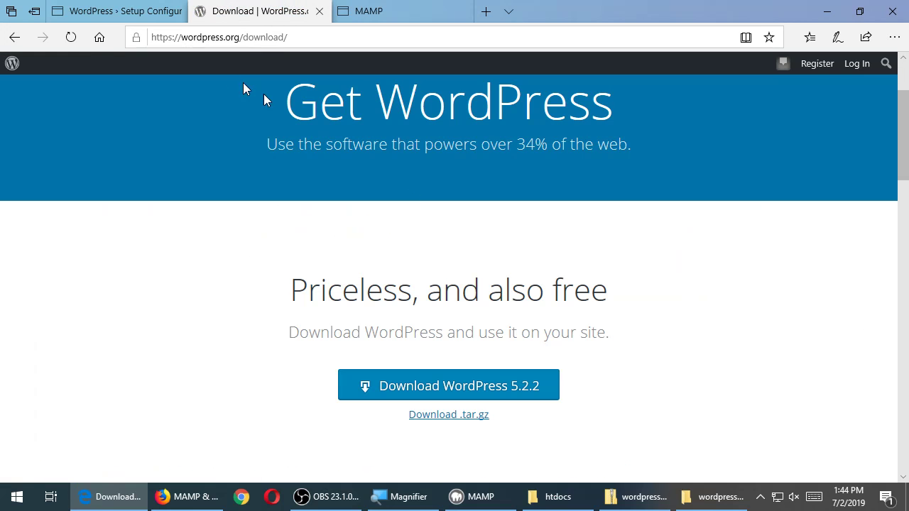
pyautogui.click(319, 12)
pyautogui.click(117, 11)
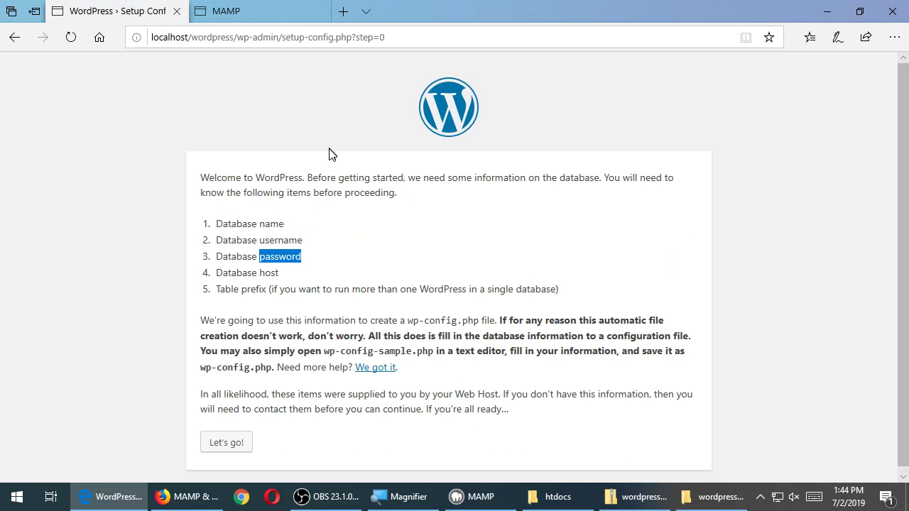
pyautogui.click(341, 222)
pyautogui.click(262, 10)
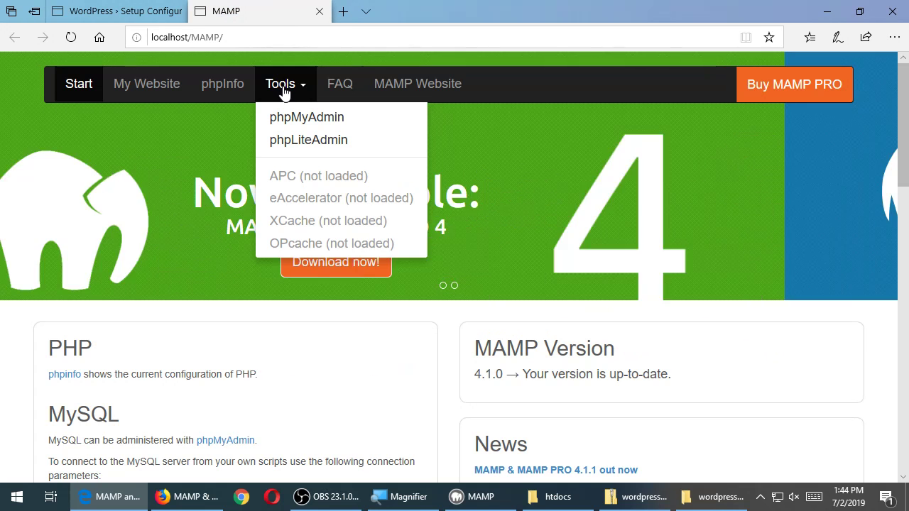
pyautogui.click(295, 88)
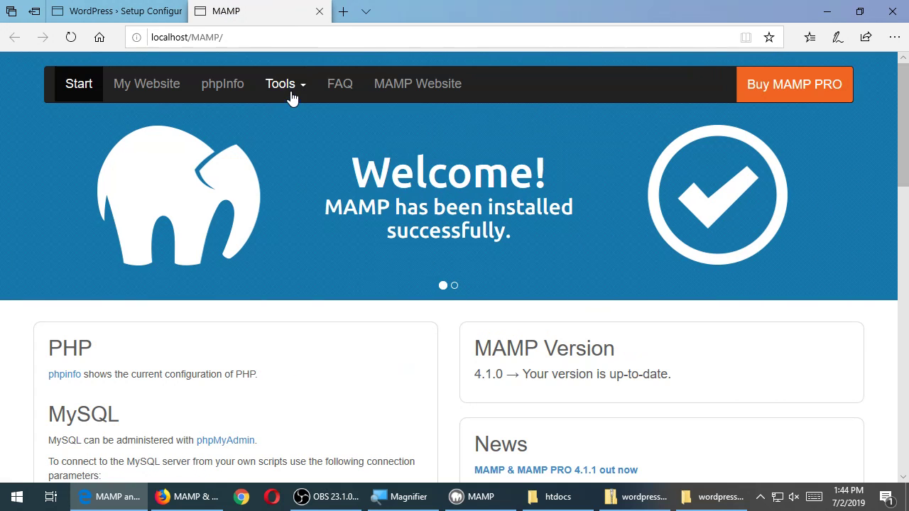
pyautogui.click(291, 91)
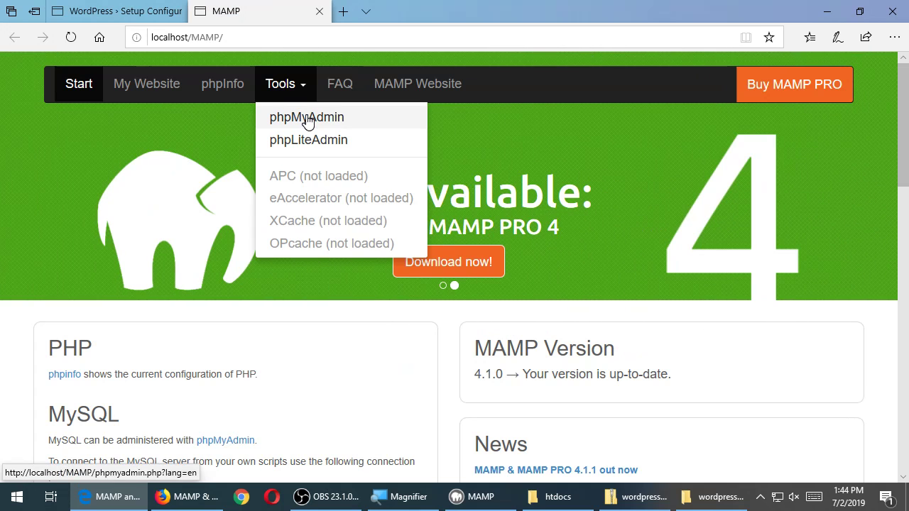
pyautogui.click(306, 119)
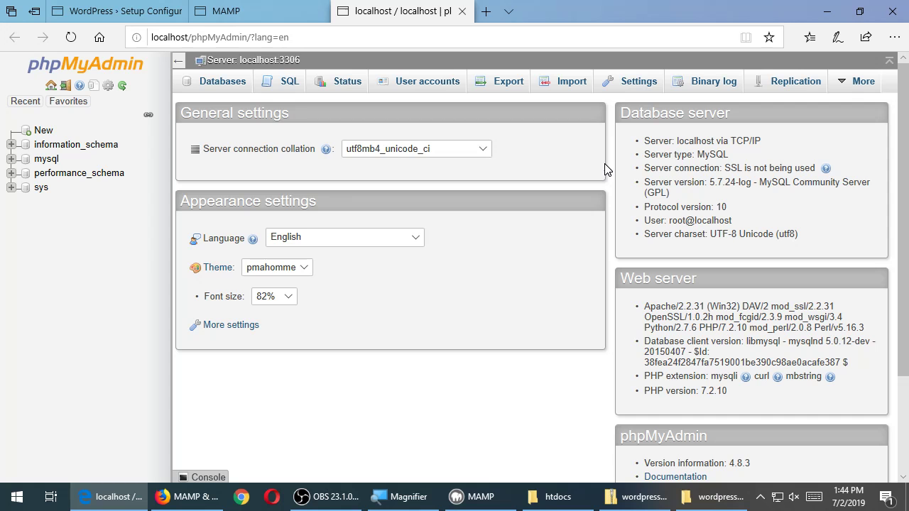
# Enter mysite as the new database name on phpMyAdmin's Databases page
pyautogui.click(201, 83)
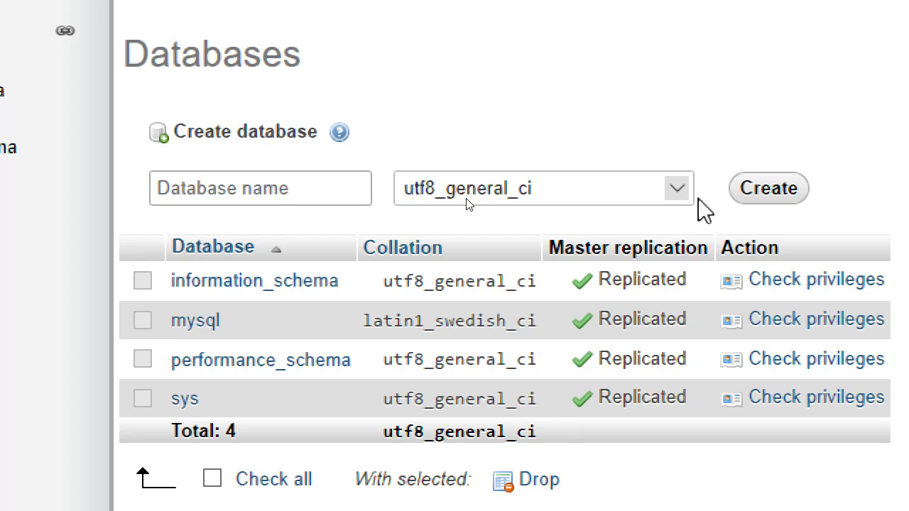
pyautogui.click(362, 193)
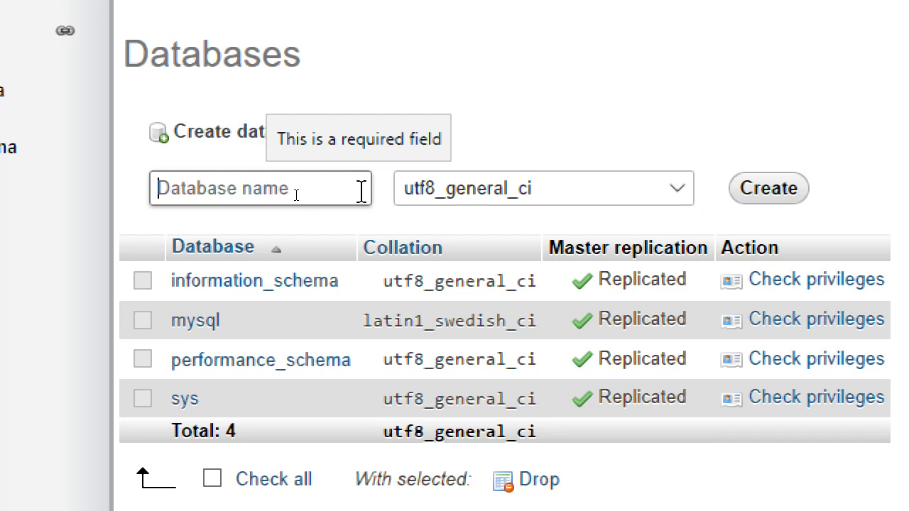
pyautogui.write('mysite')
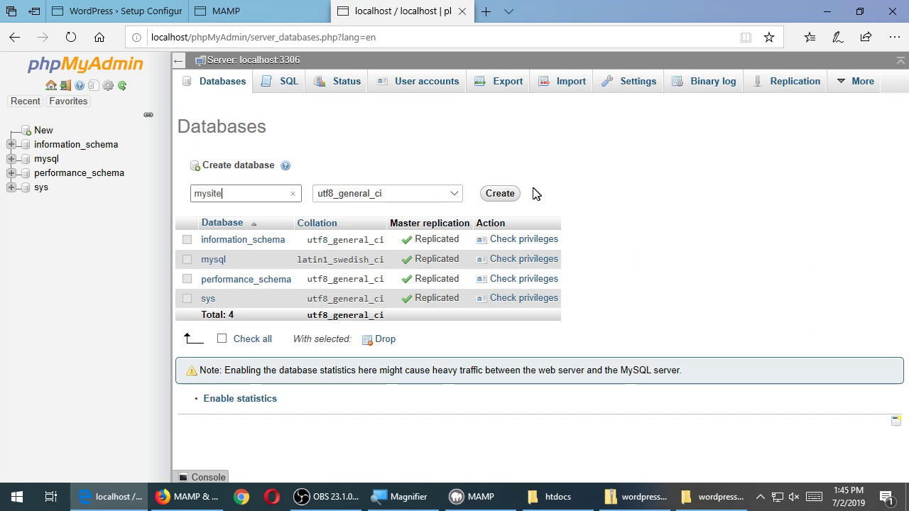
# Create the mysite database, then head back to the WordPress setup tab
pyautogui.click(511, 196)
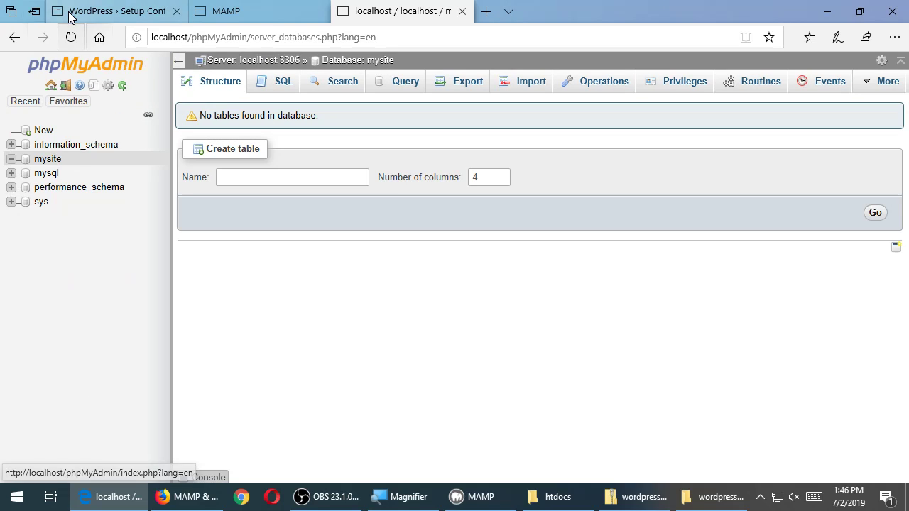
pyautogui.click(134, 24)
# Confirm the mysite database has no tables, then return to the WordPress setup welcome page
pyautogui.click(237, 6)
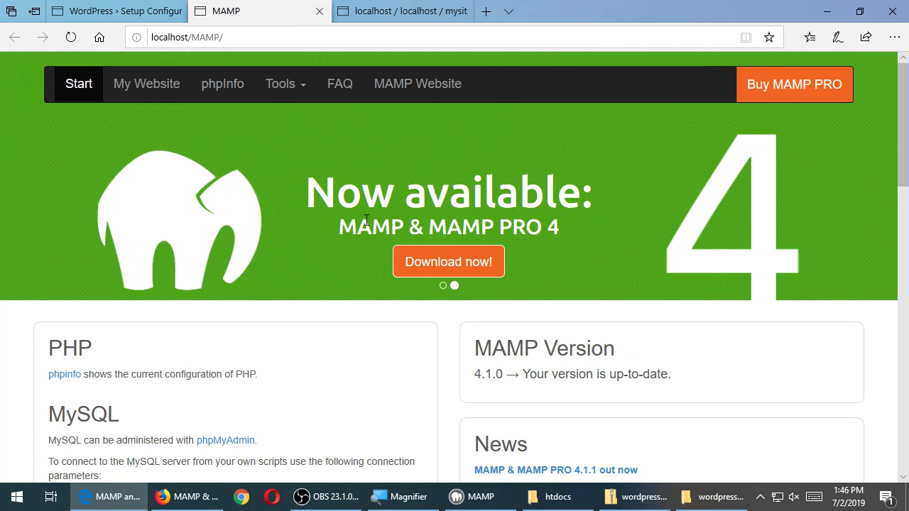
pyautogui.click(406, 10)
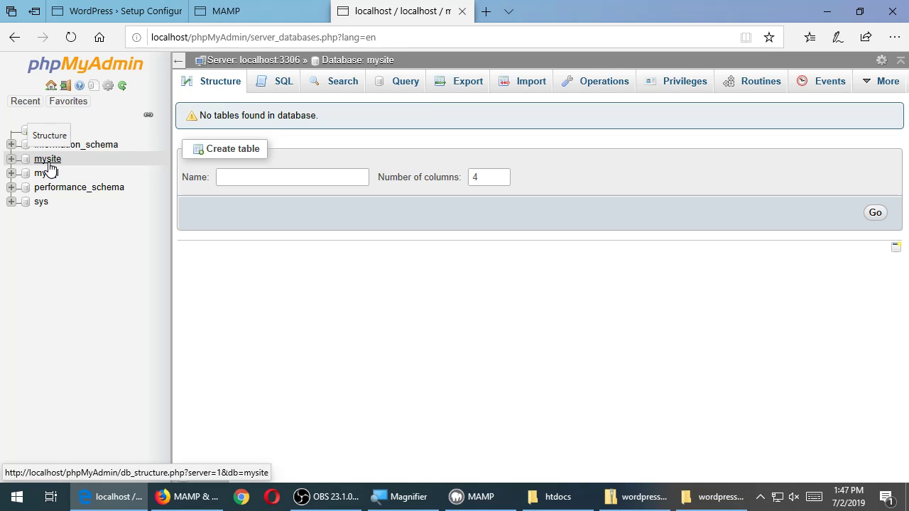
pyautogui.click(119, 11)
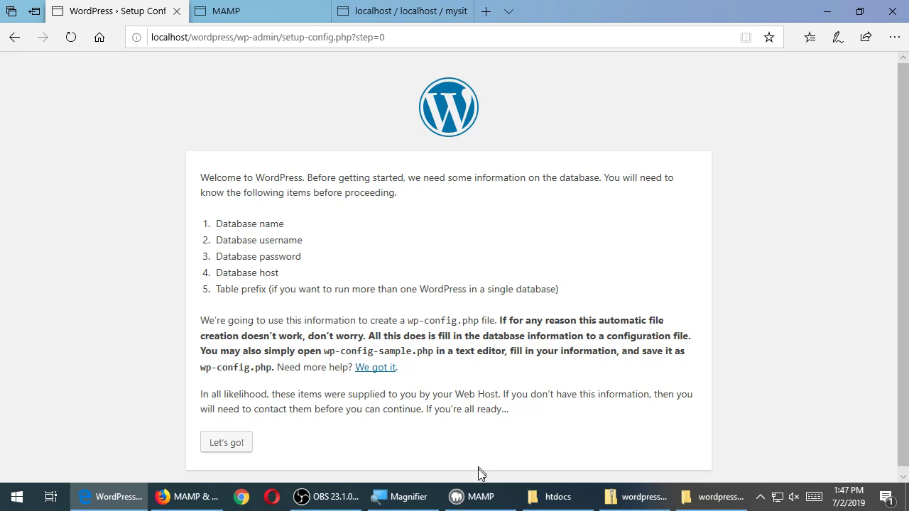
# Glance over the MAMP start page, then begin WordPress database setup with Let's go!
pyautogui.click(259, 9)
pyautogui.scroll(-3, 173, 229)
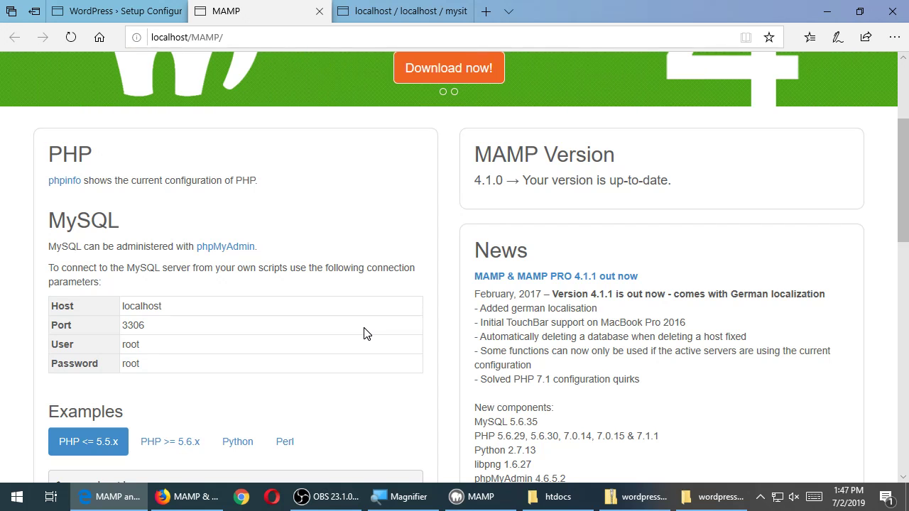
pyautogui.click(80, 10)
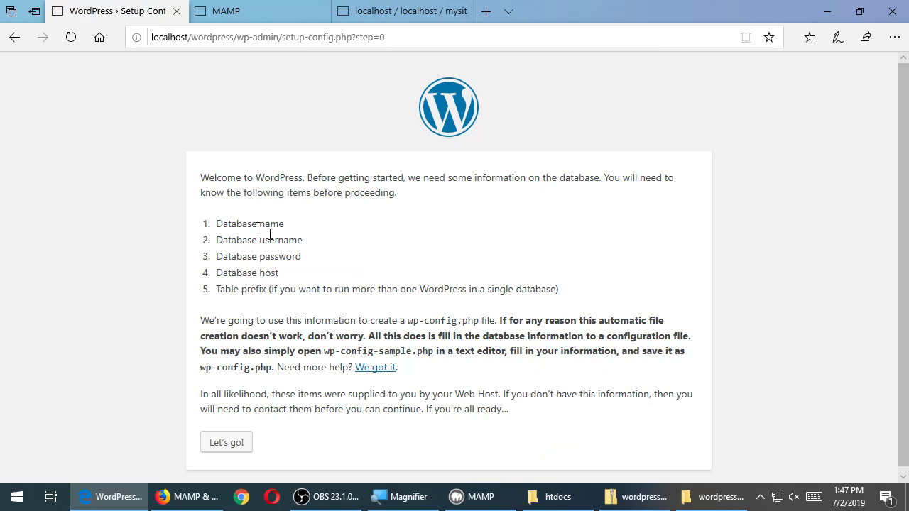
pyautogui.click(230, 451)
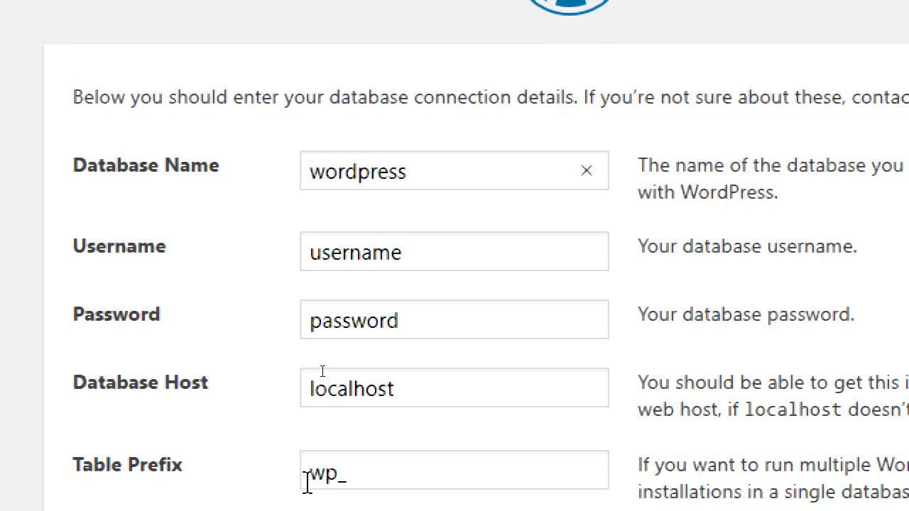
# Replace the default Database Name with mysite and move on to Username
pyautogui.doubleClick(428, 177)
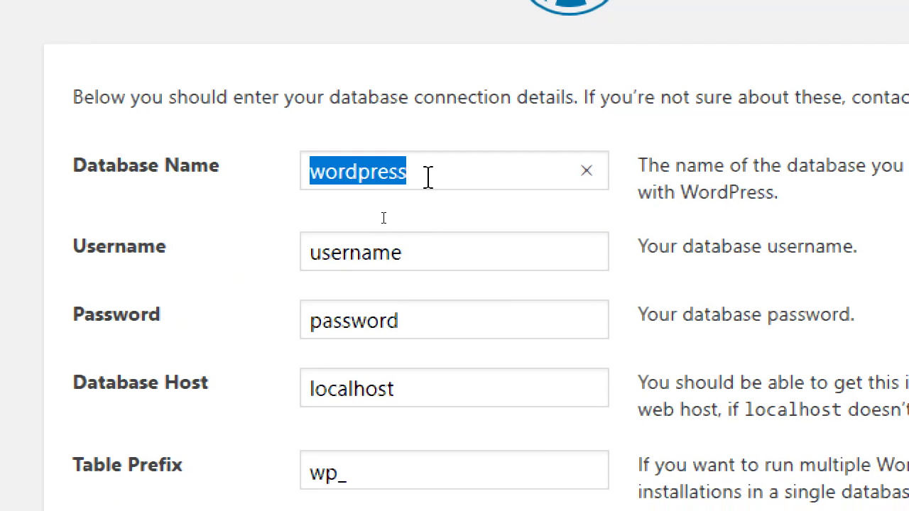
pyautogui.write(',y')
pyautogui.press('BackSpace')
pyautogui.press('BackSpace')
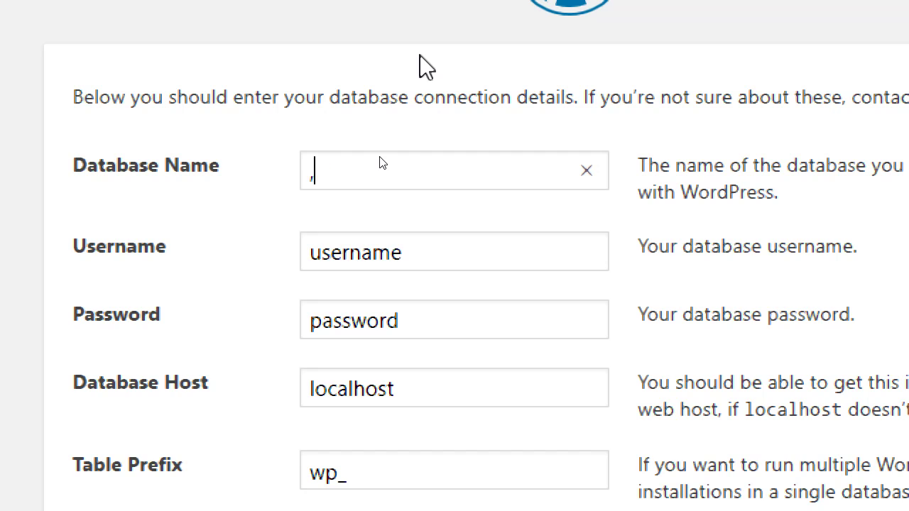
pyautogui.write('mysite')
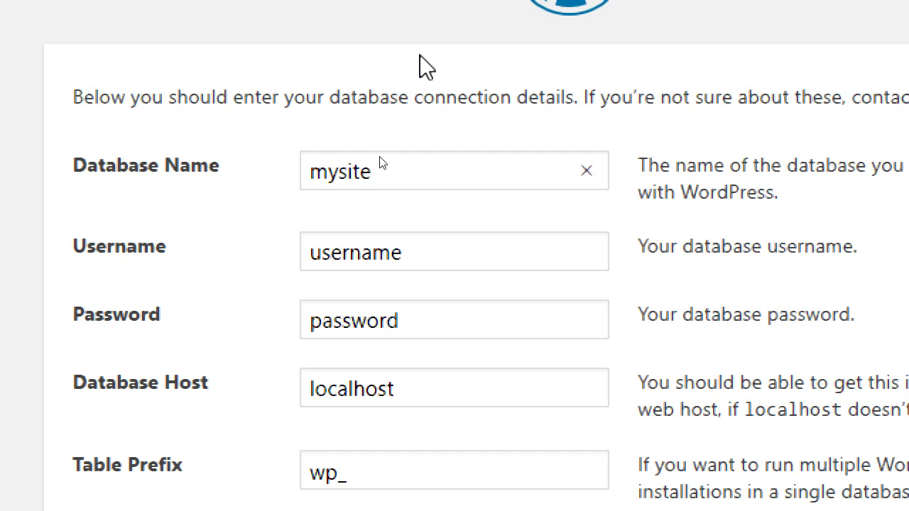
pyautogui.press('Tab')
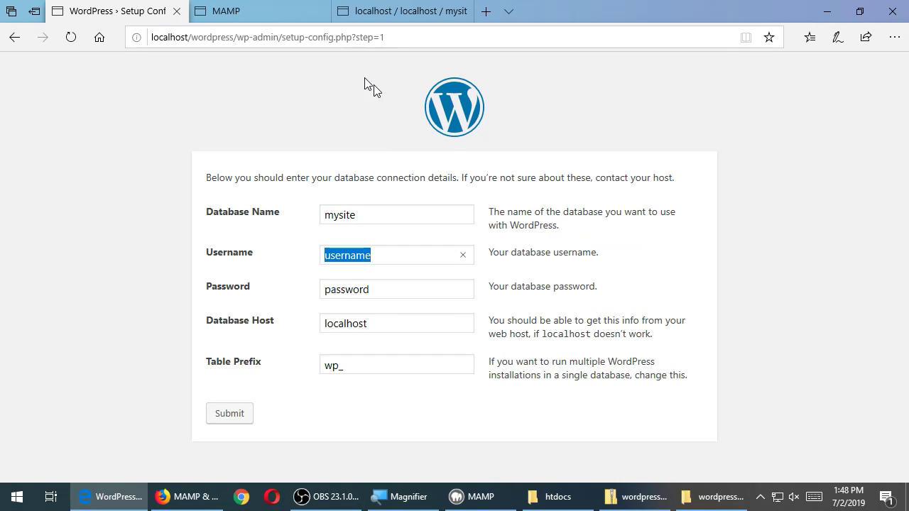
# Look up the MySQL user and password on the MAMP start page
pyautogui.click(234, 10)
pyautogui.moveTo(67, 222); pyautogui.dragTo(110, 309)
pyautogui.click(110, 308)
pyautogui.doubleClick(135, 344)
pyautogui.doubleClick(132, 363)
pyautogui.click(117, 11)
pyautogui.click(350, 289)
pyautogui.doubleClick(356, 255)
pyautogui.write('root')
pyautogui.press('Tab')
pyautogui.write('root')
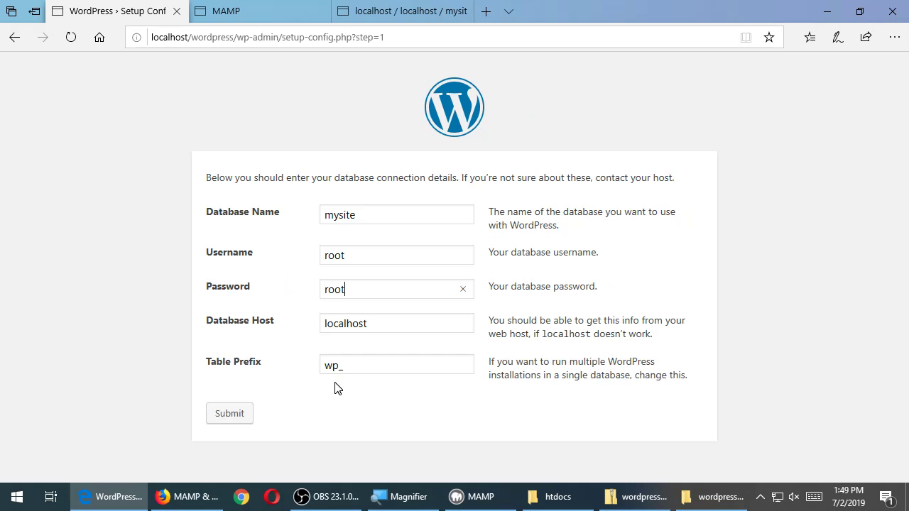
pyautogui.click(229, 415)
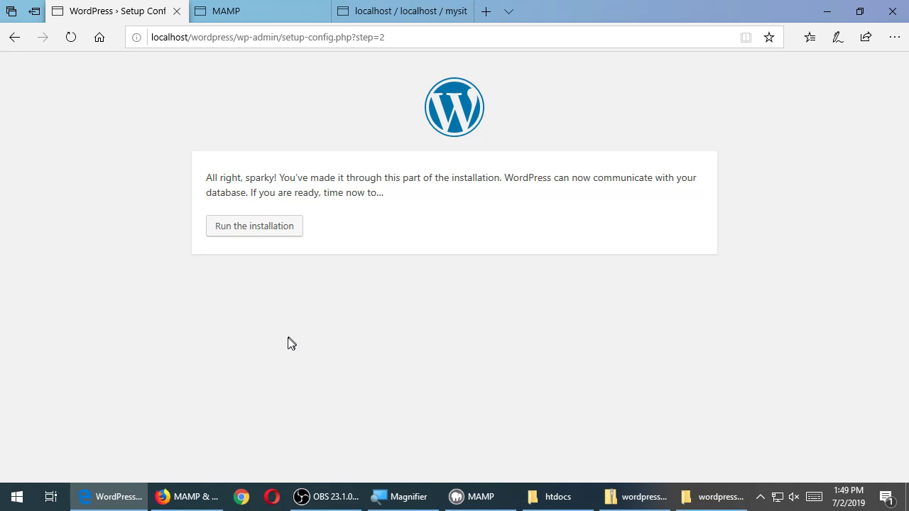
# Run the installation and review the site title, username, password and email fields
pyautogui.click(268, 227)
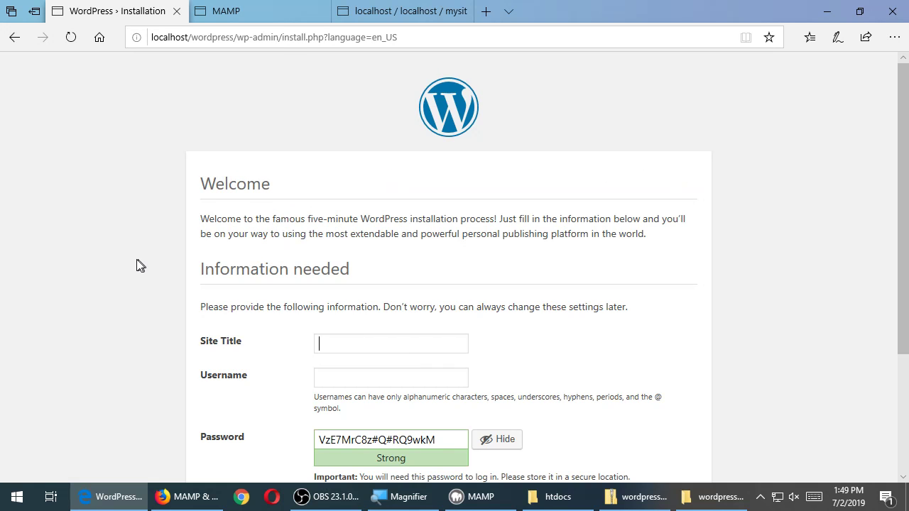
pyautogui.scroll(-2, 122, 260)
pyautogui.scroll(2, 120, 260)
pyautogui.scroll(-2, 120, 261)
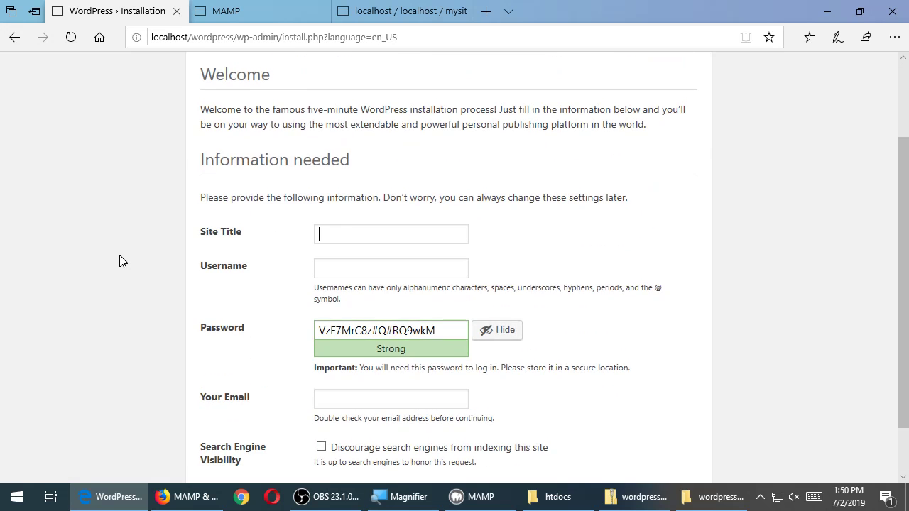
pyautogui.scroll(-1, 119, 261)
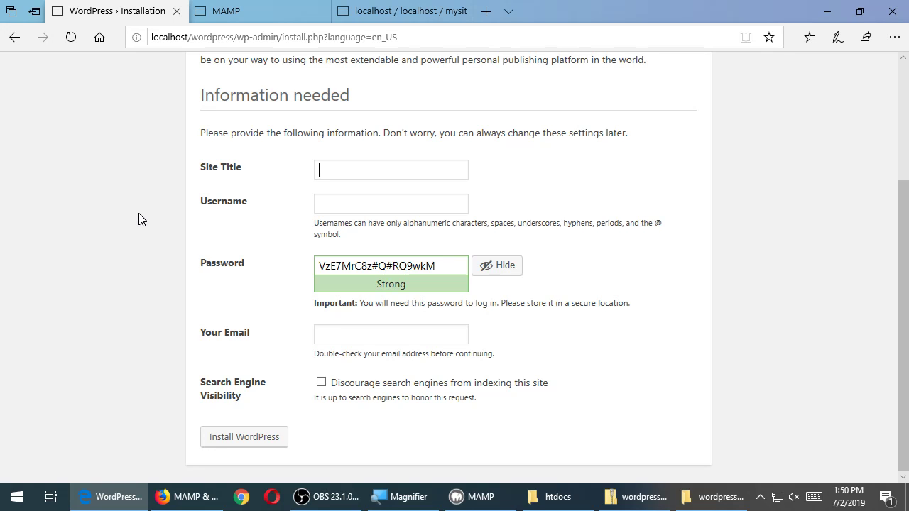
pyautogui.click(299, 8)
pyautogui.click(380, 8)
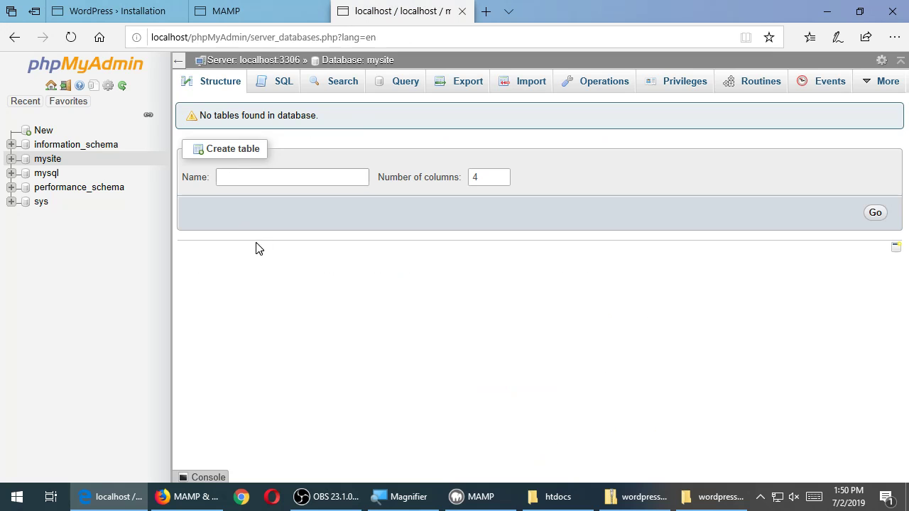
pyautogui.click(229, 14)
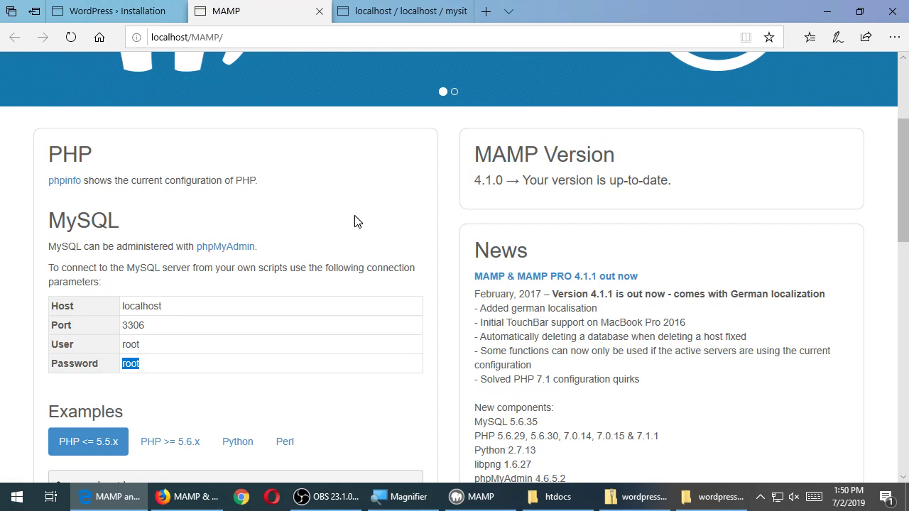
pyautogui.scroll(3, 337, 283)
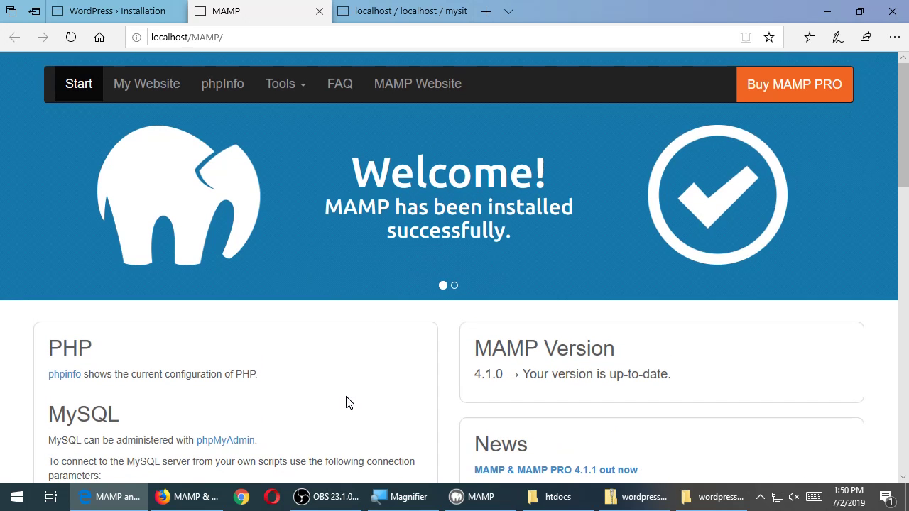
pyautogui.click(147, 11)
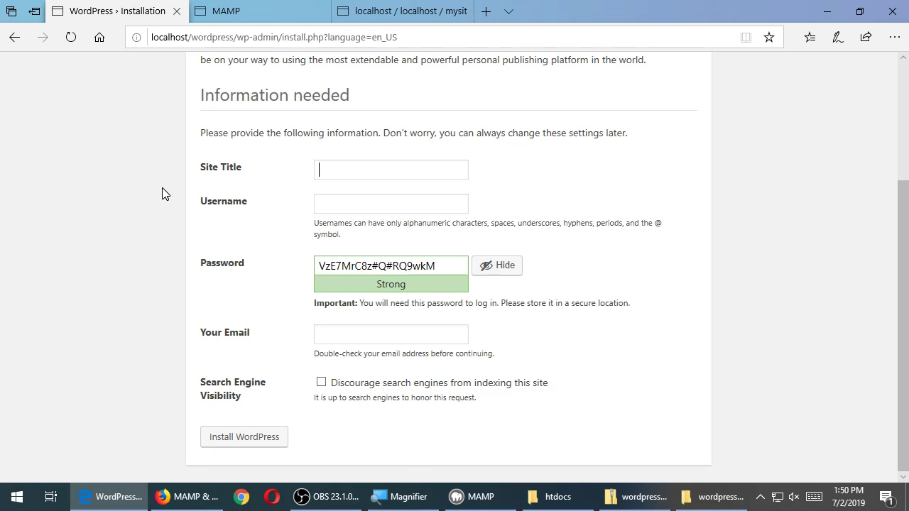
# Enter site title 'Victor's Bakery', the admin username, a confirmed weak password, and the admin email
pyautogui.press('super+plus')
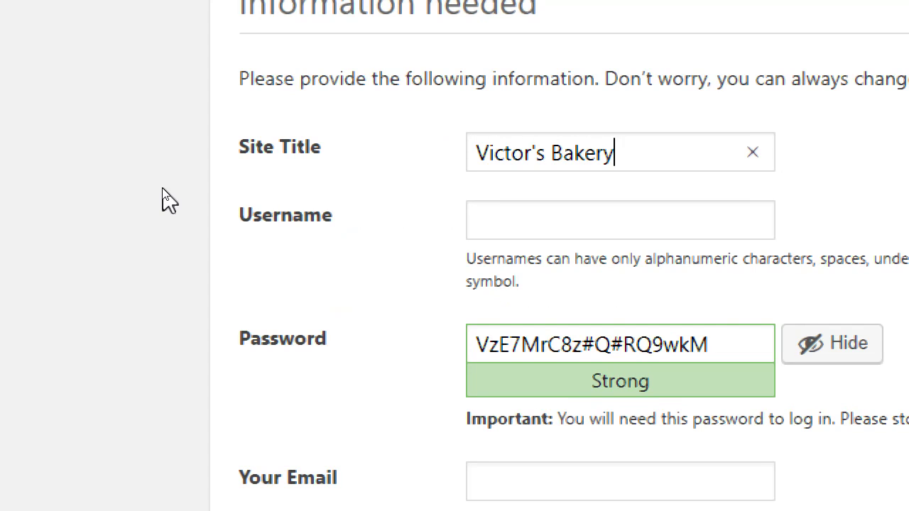
pyautogui.press('Tab')
pyautogui.press('Tab')
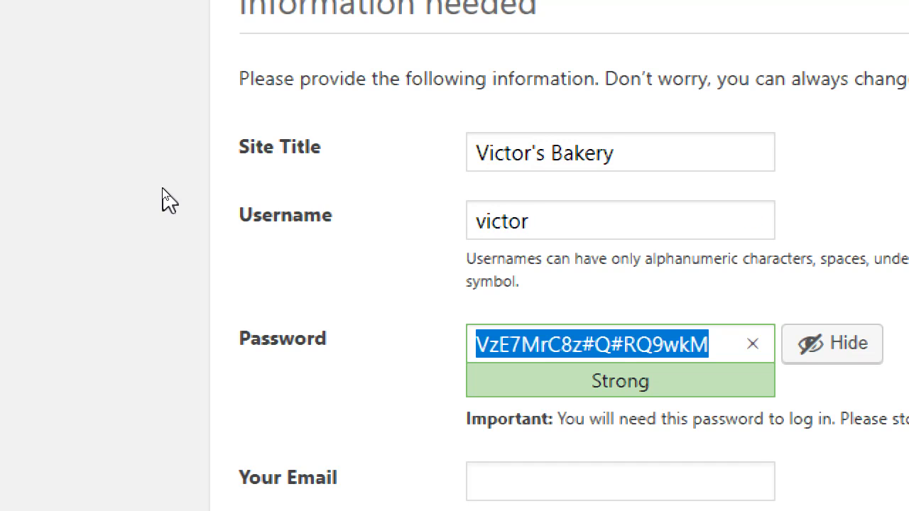
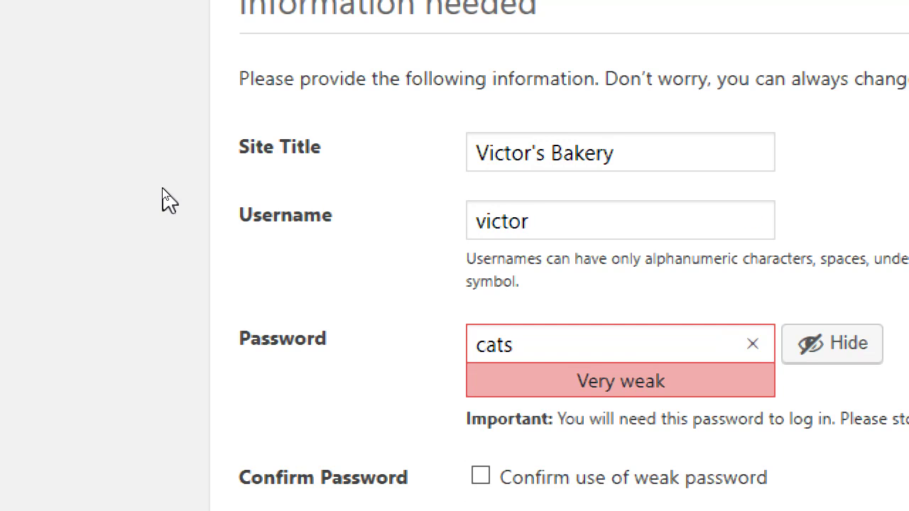
pyautogui.press('super+minus')
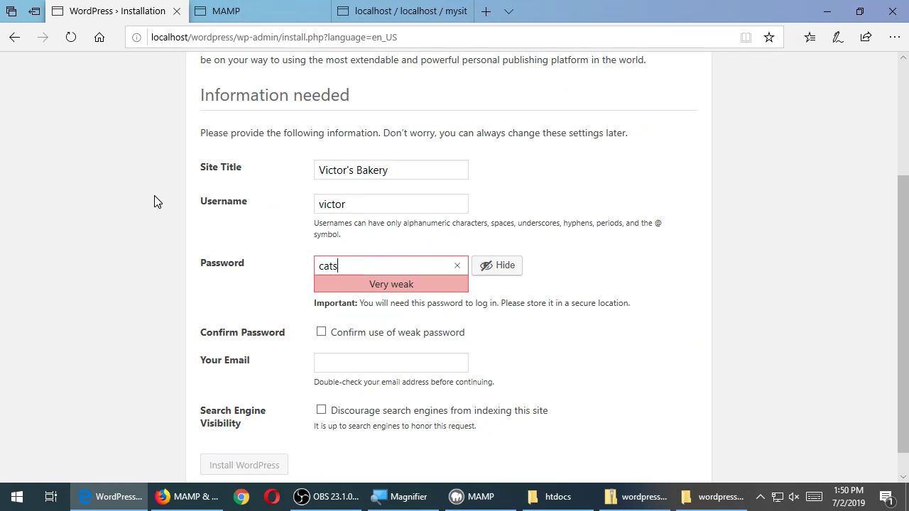
pyautogui.click(321, 332)
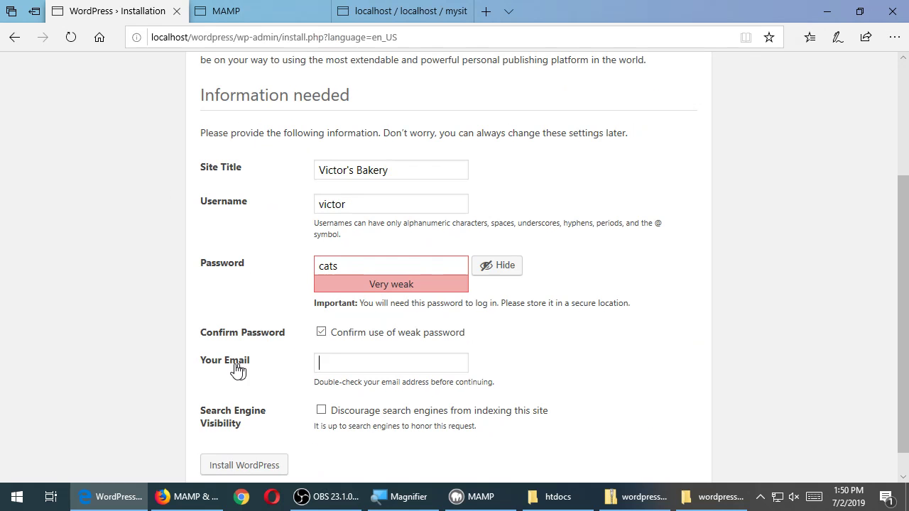
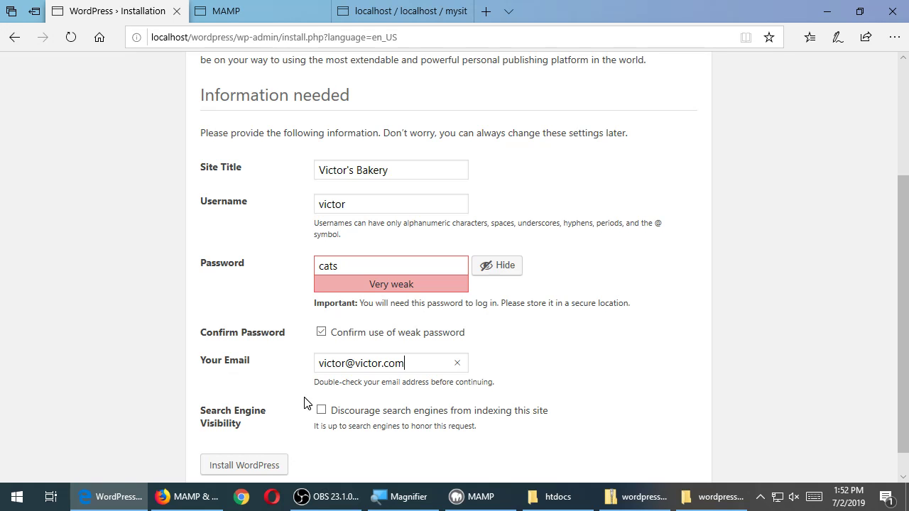
# Keep search engine indexing allowed, install WordPress, and go to the new site's login page
pyautogui.click(320, 413)
pyautogui.click(320, 414)
pyautogui.doubleClick(172, 37)
pyautogui.click(150, 189)
pyautogui.click(245, 466)
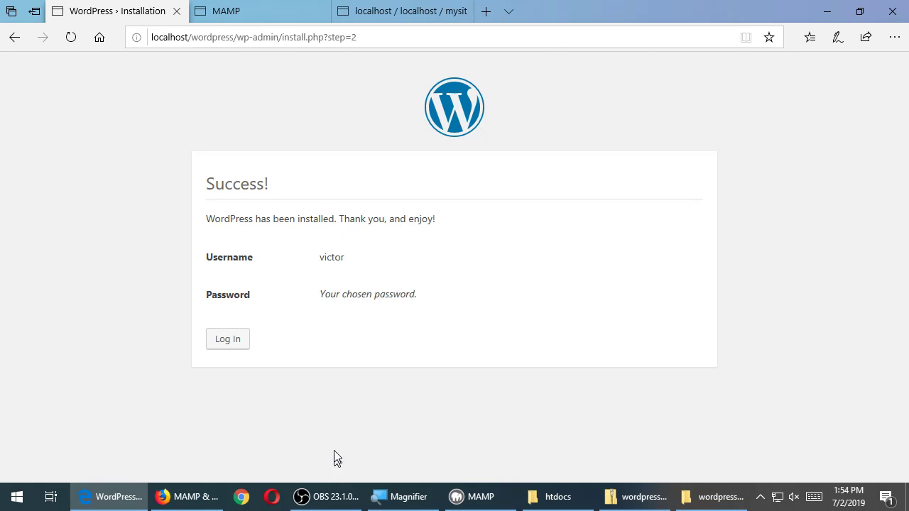
pyautogui.click(238, 343)
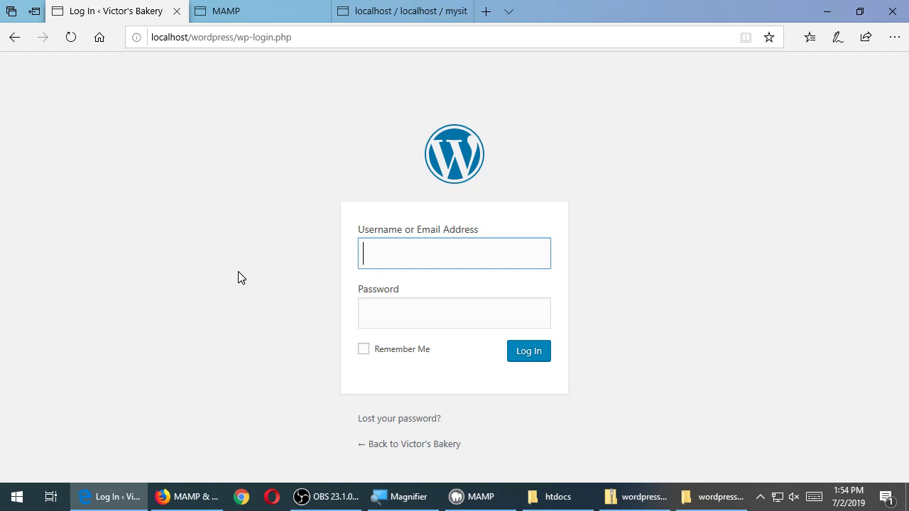
pyautogui.write('victor')
pyautogui.press('Tab')
pyautogui.write('••••')
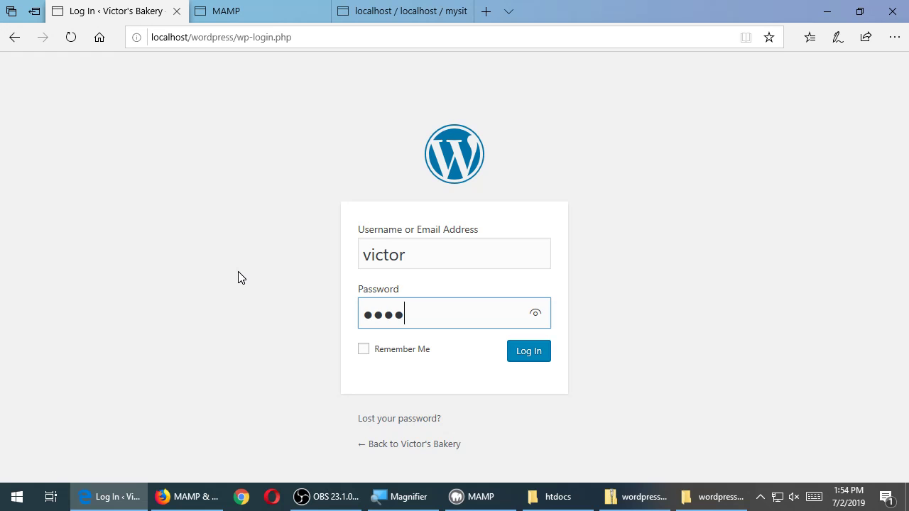
pyautogui.click(526, 355)
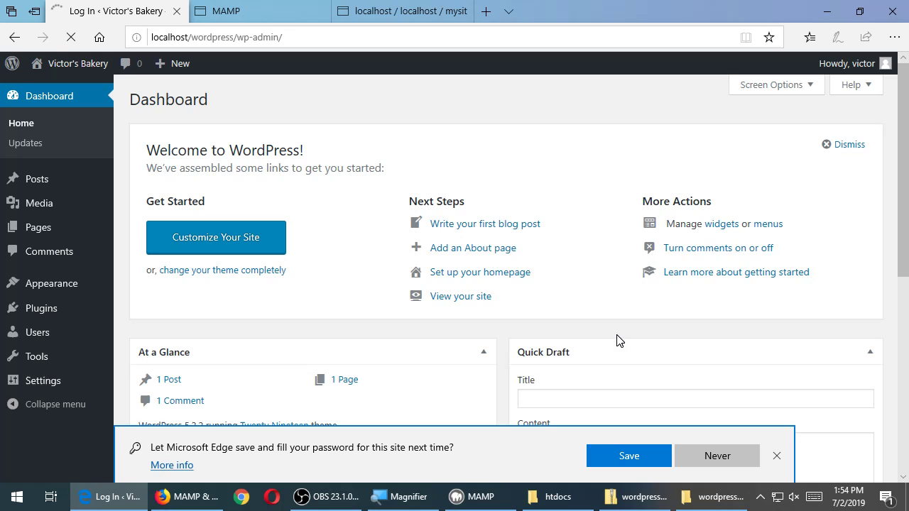
pyautogui.click(718, 461)
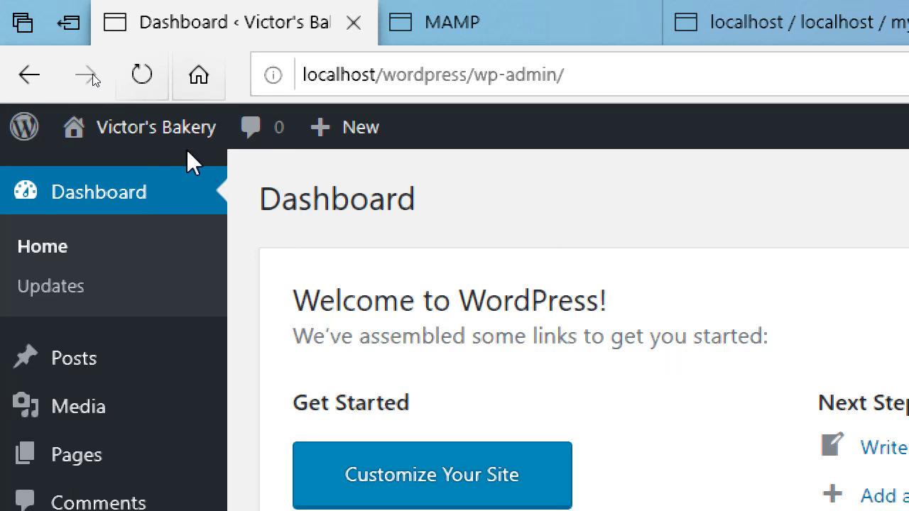
pyautogui.moveTo(182, 136)
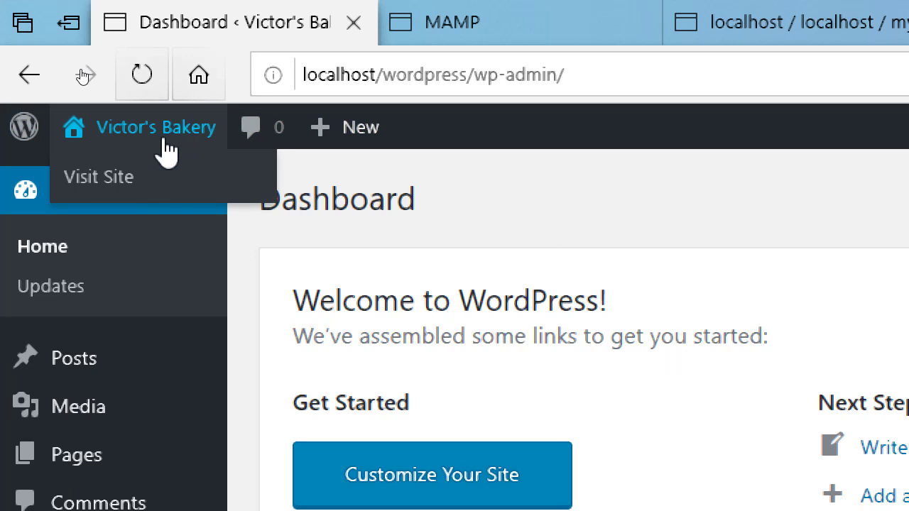
# Visit the public Victor's Bakery front page and scroll through its Hello world! post
pyautogui.click(136, 180)
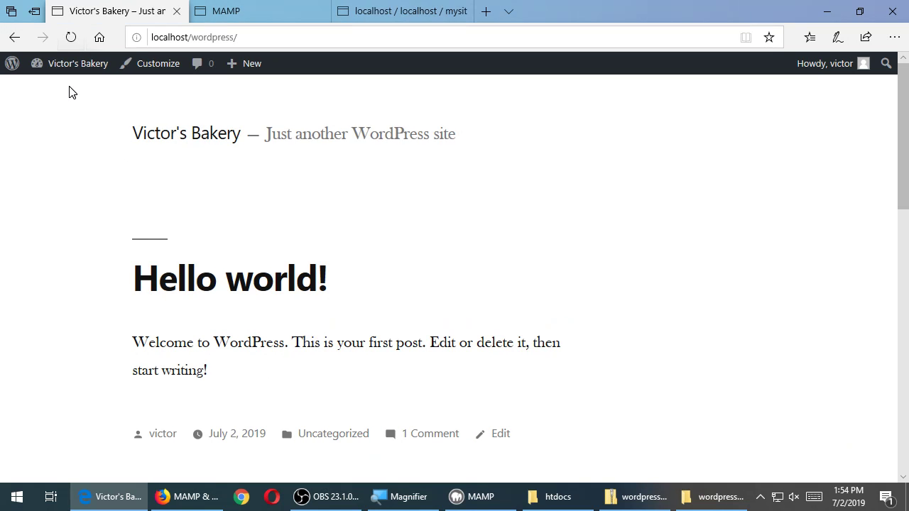
pyautogui.scroll(-10, 118, 145)
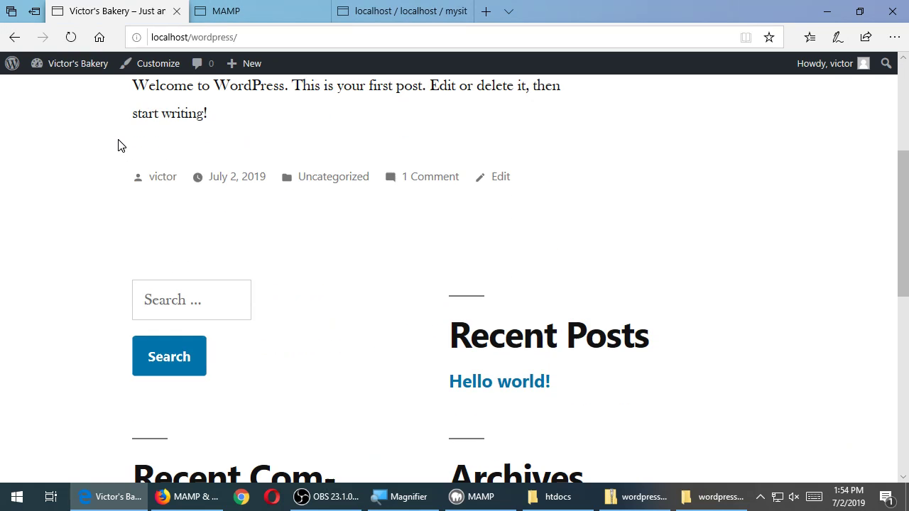
pyautogui.scroll(10, 121, 175)
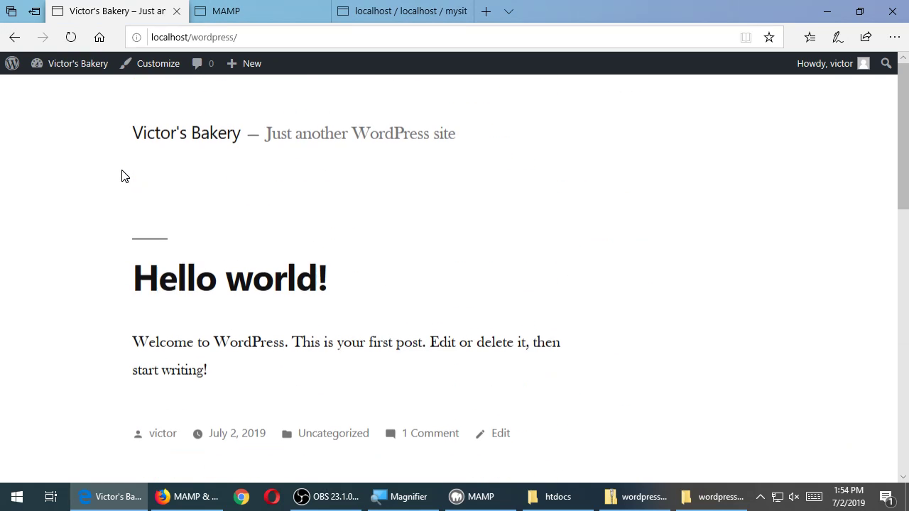
# Return to the WordPress Dashboard from the site-name menu in the admin bar
pyautogui.moveTo(89, 71)
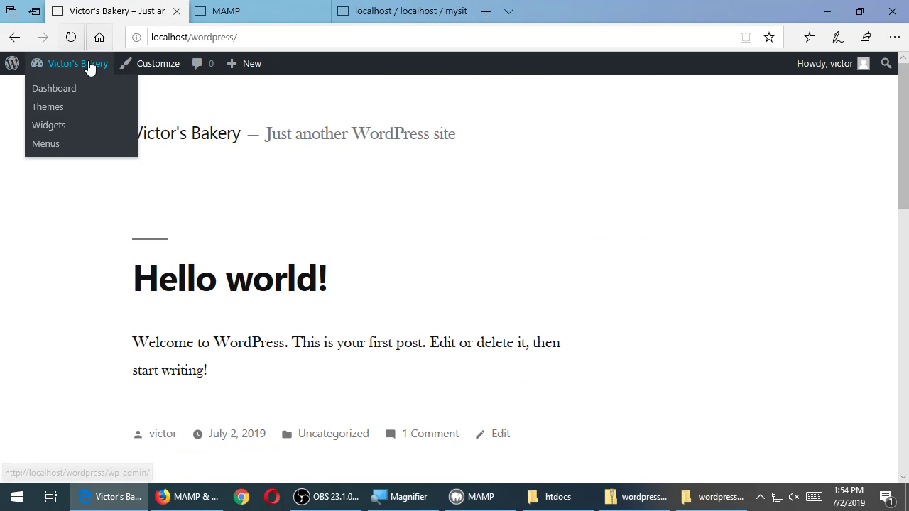
pyautogui.click(76, 90)
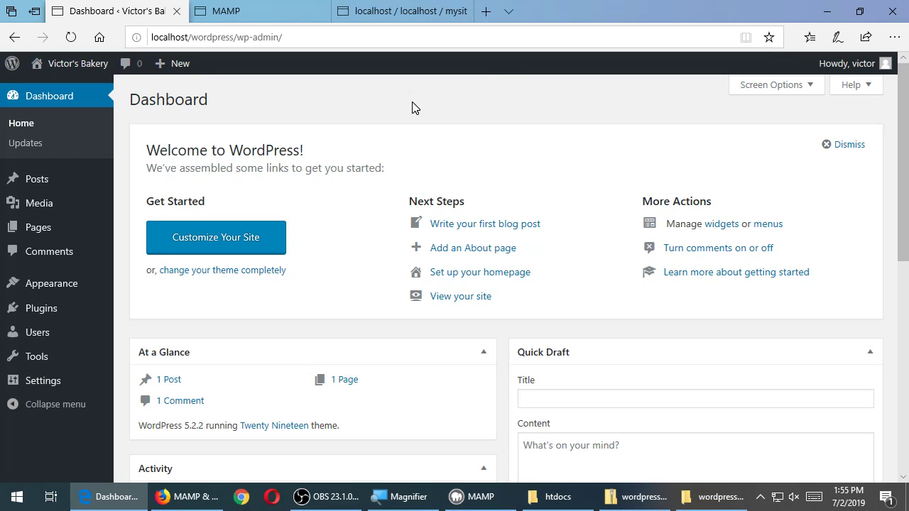
pyautogui.click(289, 6)
# Confirm the mysite database in phpMyAdmin is still empty, then return to the MAMP start page
pyautogui.click(384, 8)
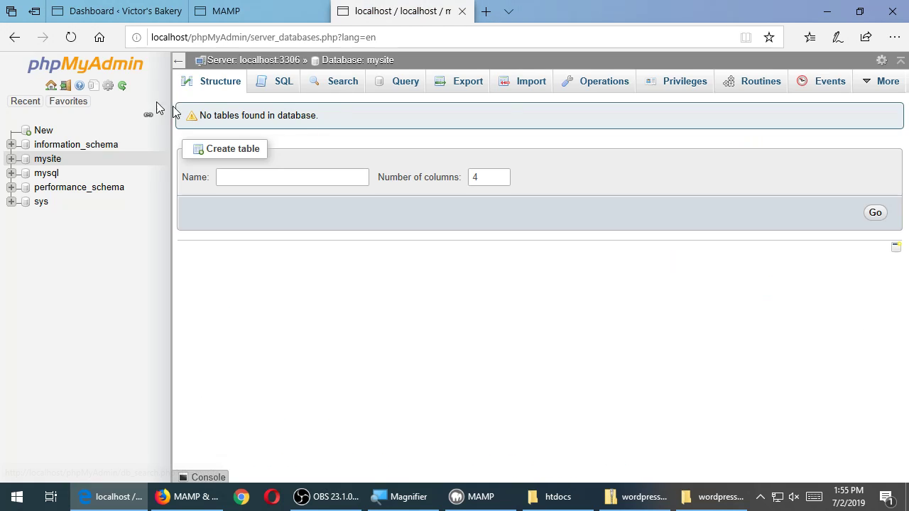
pyautogui.click(277, 10)
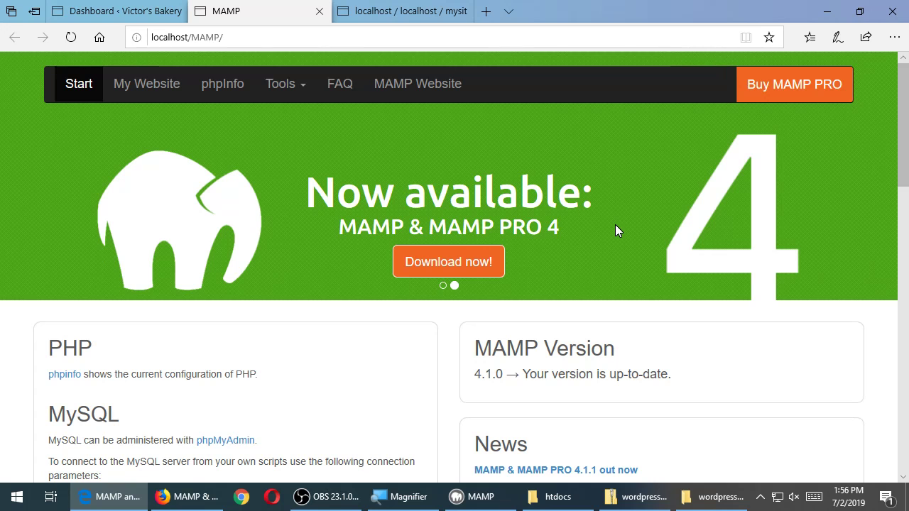
# Switch to the Dashboard ‹ Victor's Bakery browser tab
pyautogui.click(121, 10)
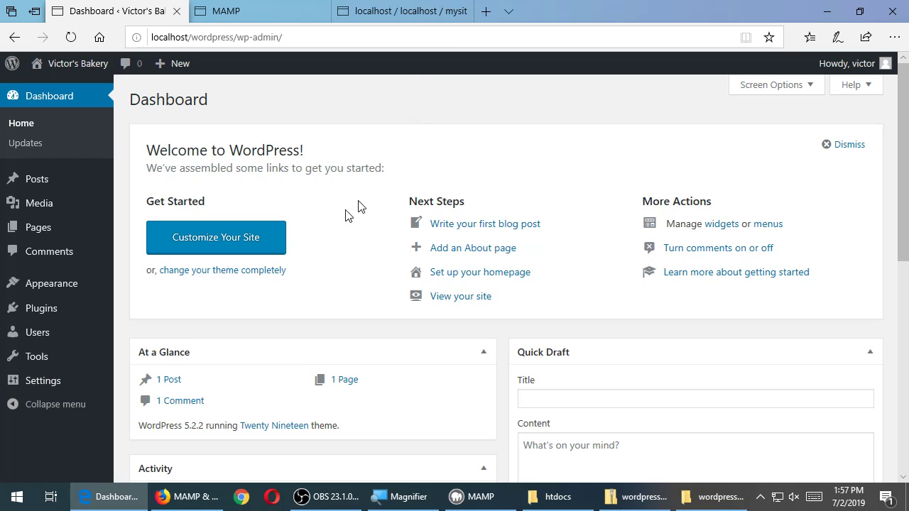
# Search for 'duplicator' on the Plugins > Add New page
pyautogui.moveTo(67, 320)
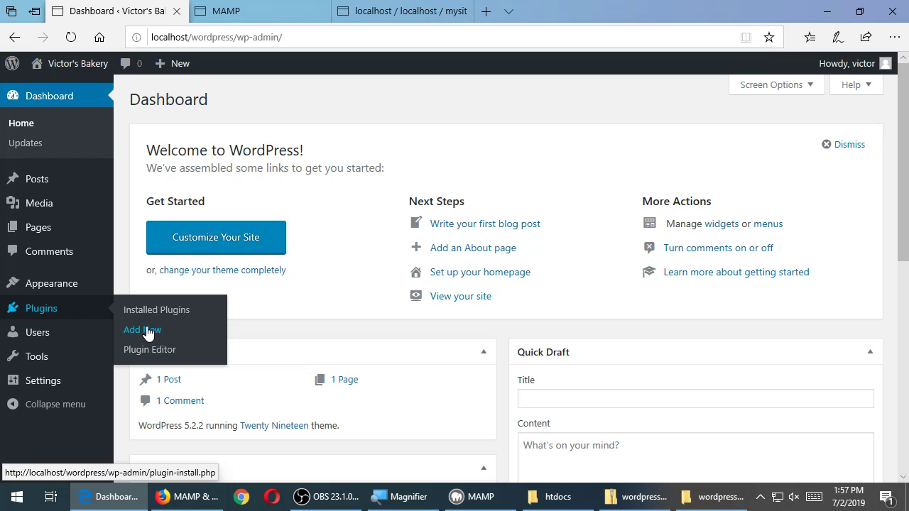
pyautogui.click(147, 331)
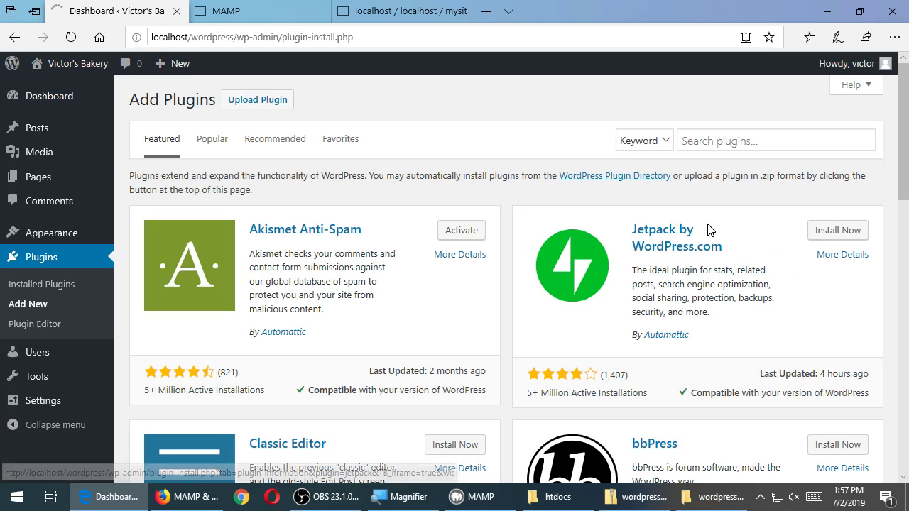
pyautogui.click(751, 143)
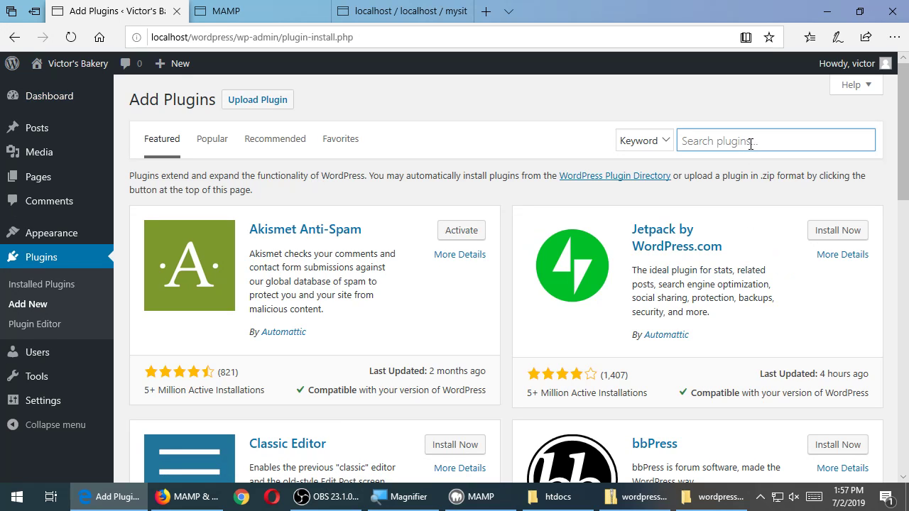
pyautogui.write('duplicator')
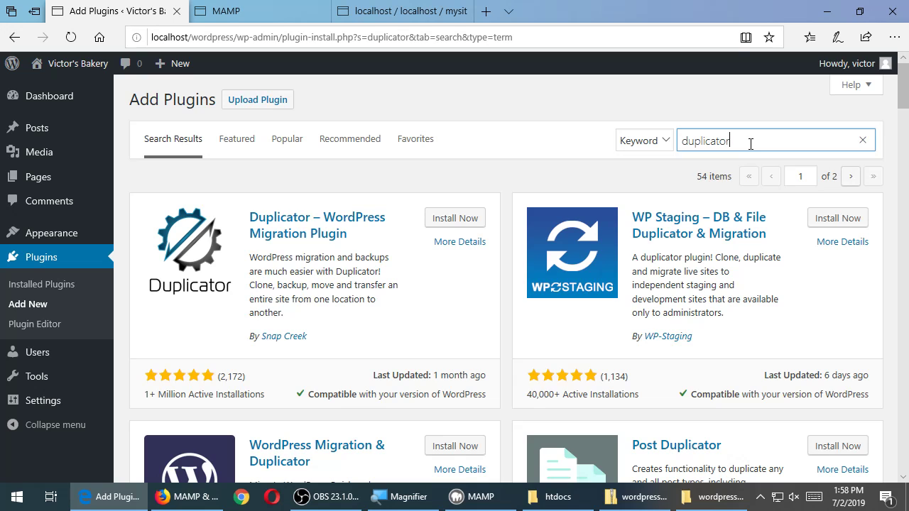
# Install and activate the Duplicator 1.3.14 migration plugin
pyautogui.click(460, 219)
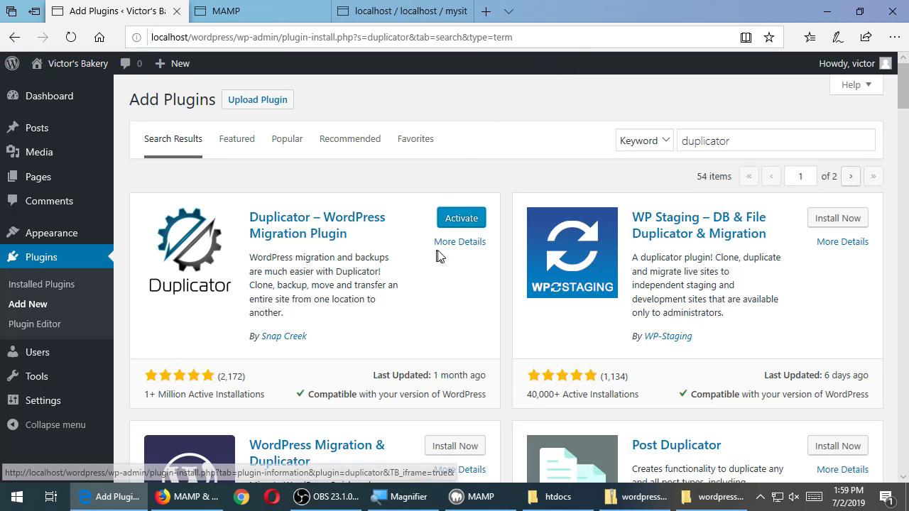
pyautogui.click(483, 223)
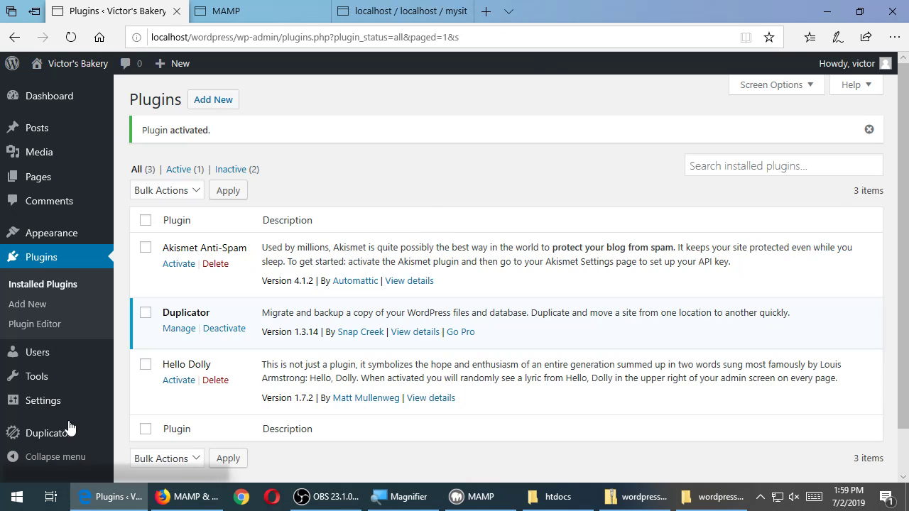
pyautogui.moveTo(69, 430)
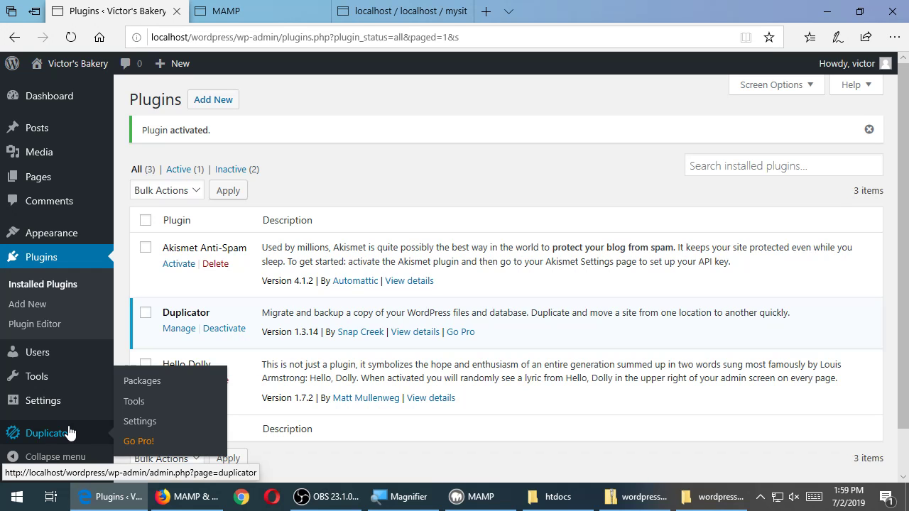
# Create a new Duplicator package, keeping the default name 20190702_victorsbakery
pyautogui.click(151, 382)
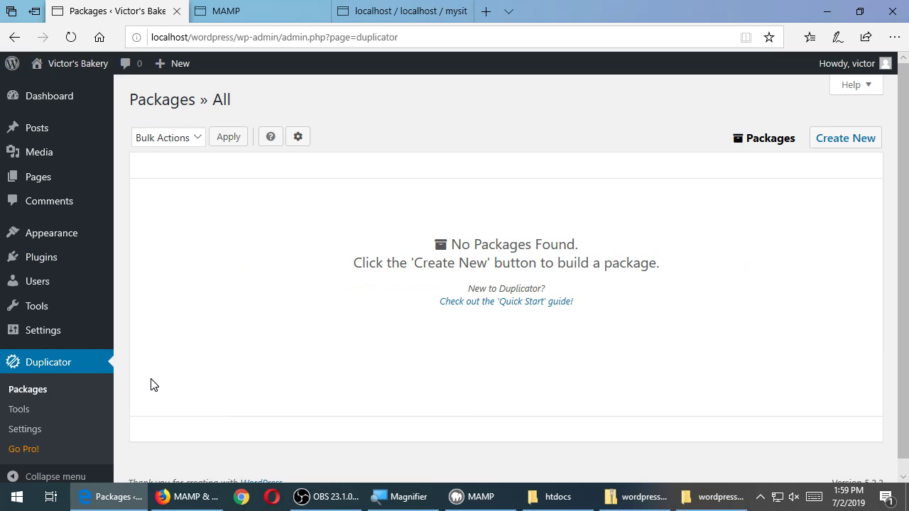
pyautogui.moveTo(501, 246); pyautogui.dragTo(614, 264)
pyautogui.click(614, 263)
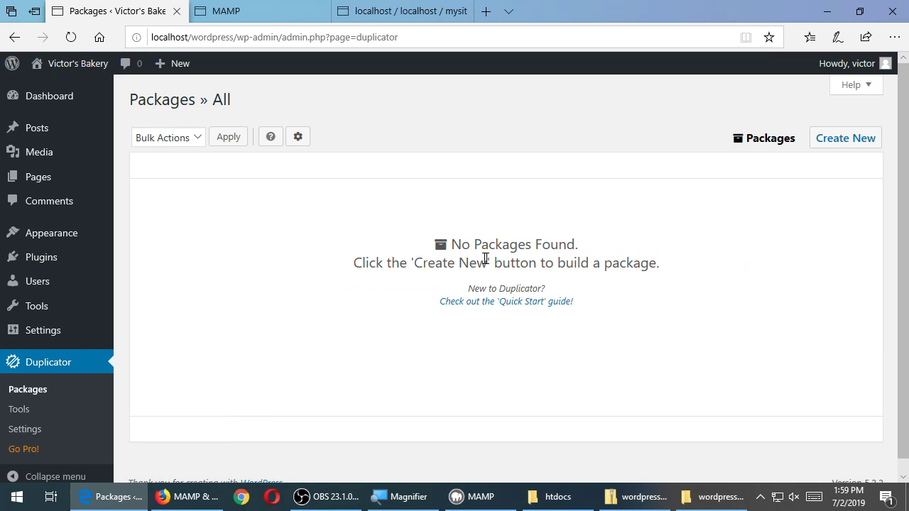
pyautogui.click(850, 139)
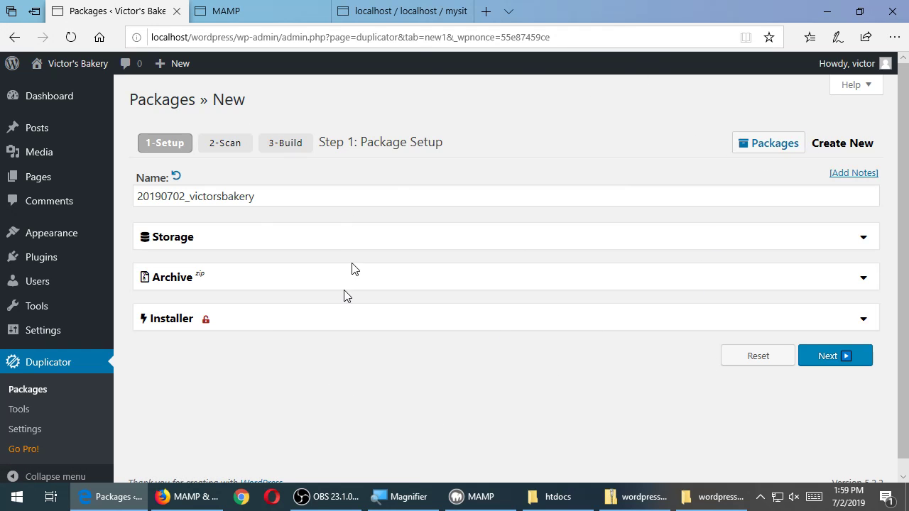
pyautogui.click(294, 197)
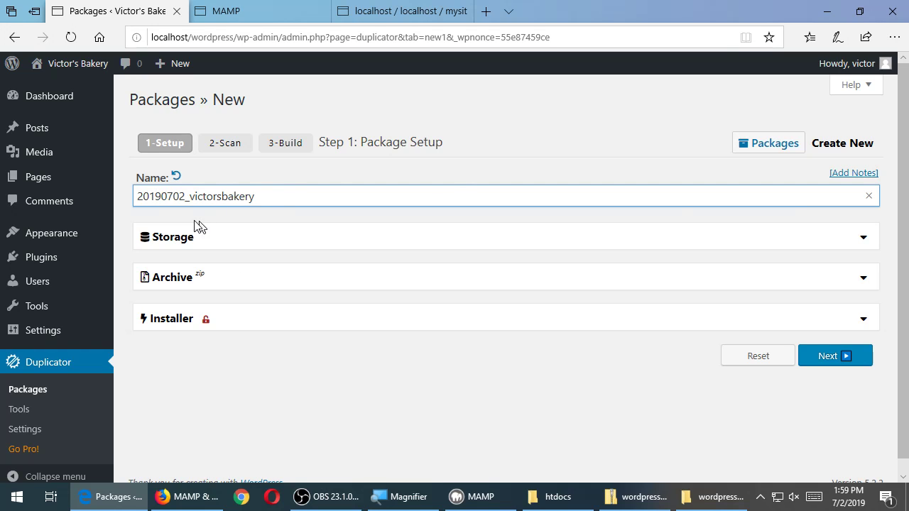
pyautogui.click(566, 407)
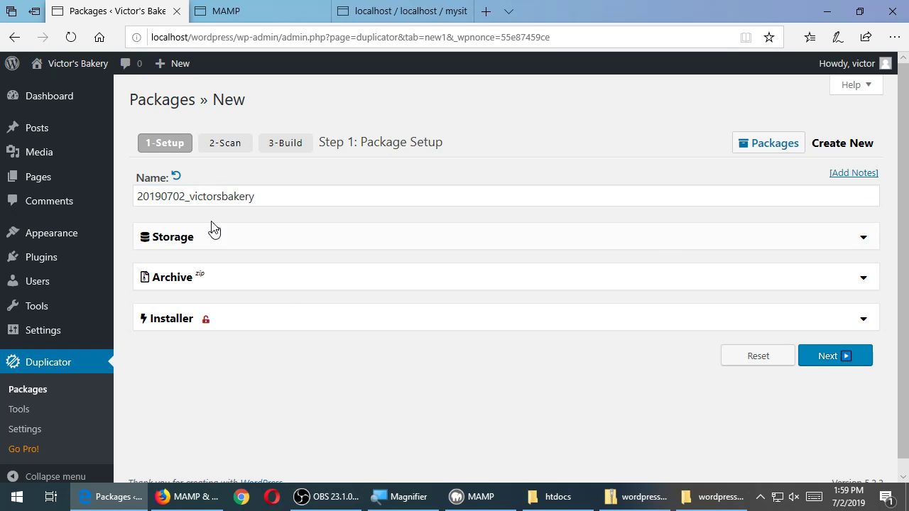
# Run the site scan, review the Size and Addon Sites checks, and build the package
pyautogui.click(835, 356)
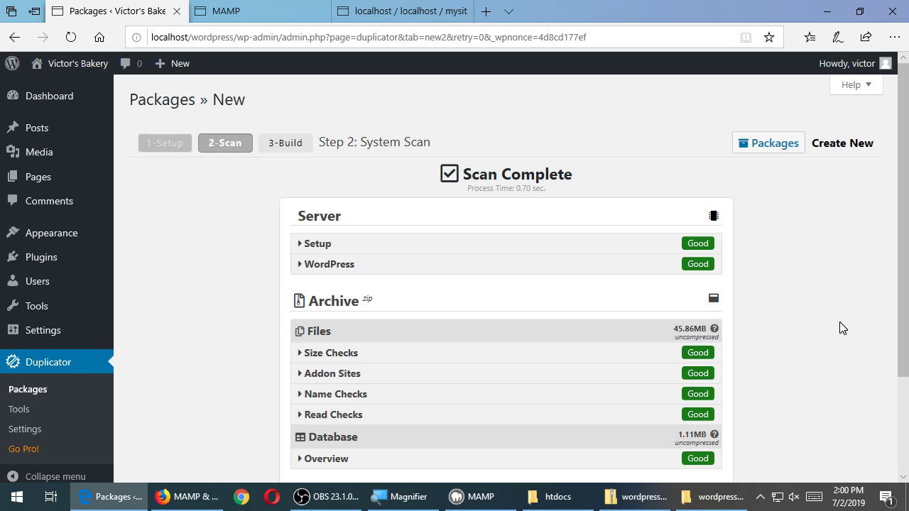
pyautogui.scroll(-1, 840, 322)
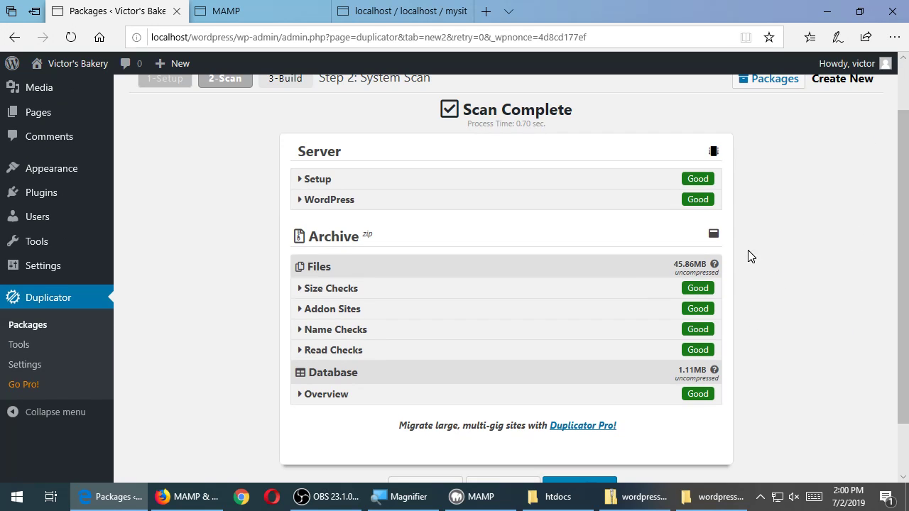
pyautogui.click(360, 295)
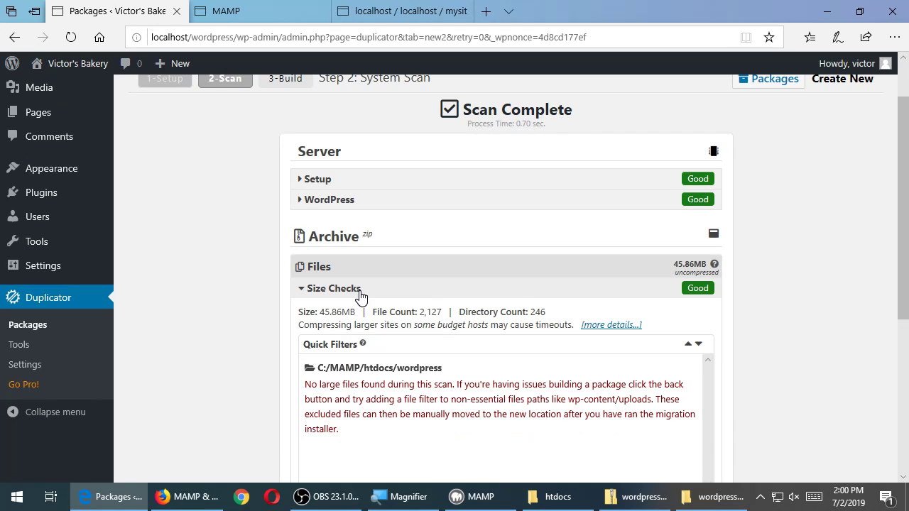
pyautogui.click(360, 292)
pyautogui.click(359, 316)
pyautogui.click(360, 318)
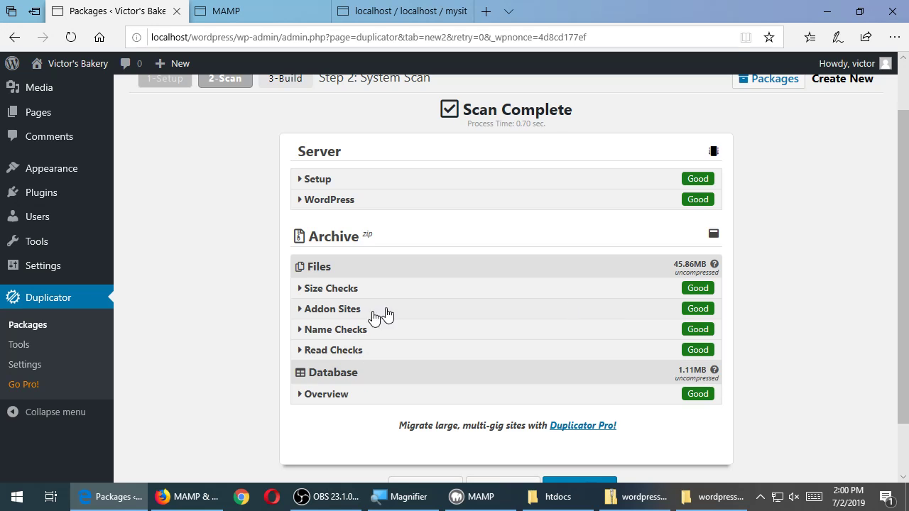
pyautogui.scroll(-1, 807, 360)
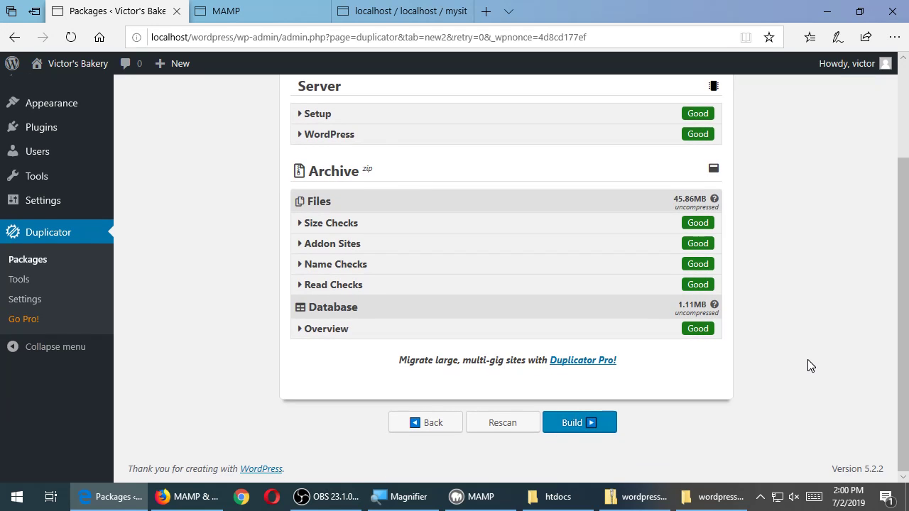
pyautogui.click(579, 424)
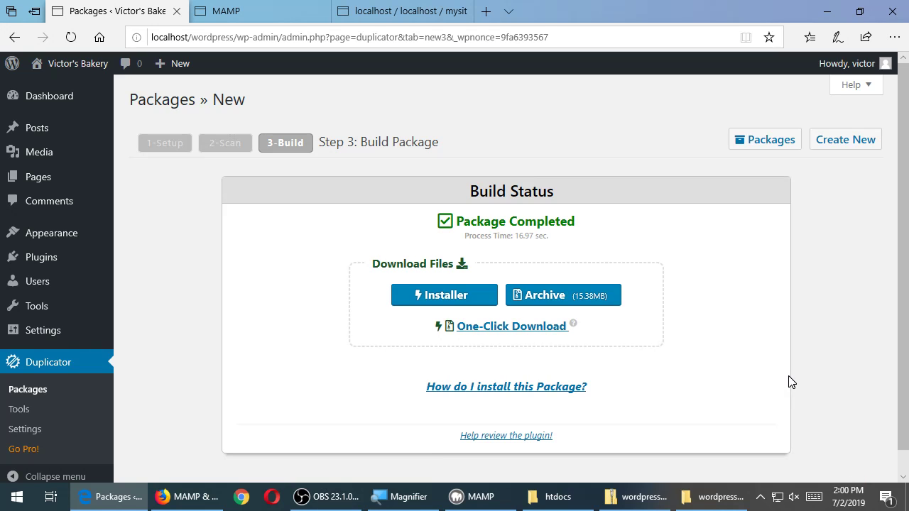
# Delete the myaamzingsite folder from MAMP's htdocs, leaving wordpress, index.php and the logo
pyautogui.click(578, 496)
pyautogui.click(268, 225)
pyautogui.press('Delete')
pyautogui.press('Return')
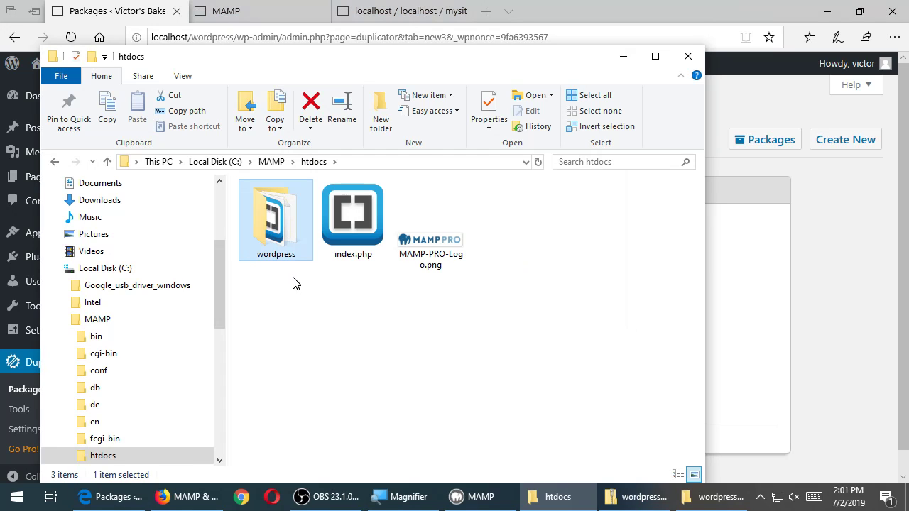
pyautogui.click(616, 6)
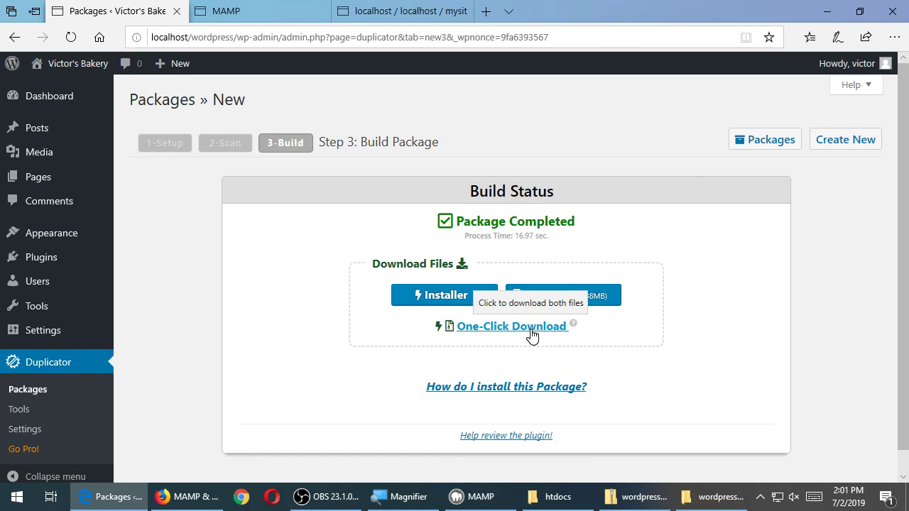
# Save the Duplicator package's installer.php and 20190702_victorsbakery archive zip to Downloads
pyautogui.click(435, 301)
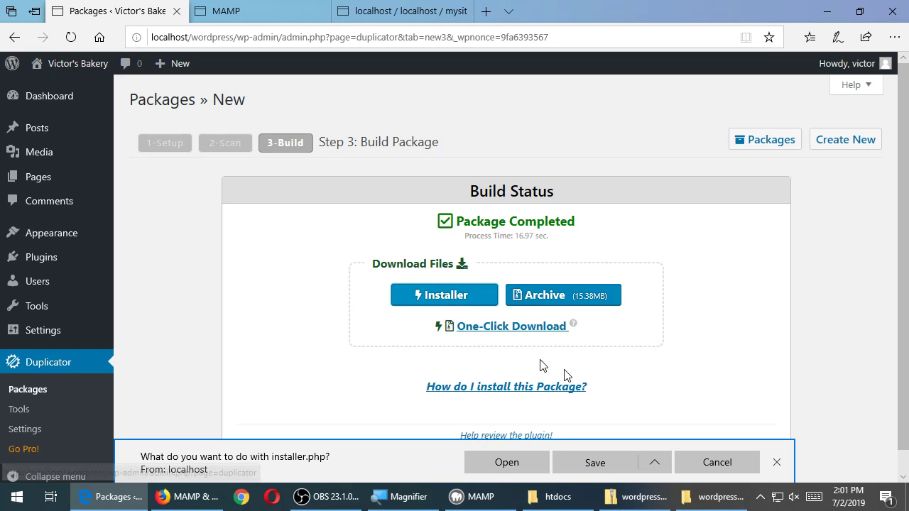
pyautogui.click(594, 462)
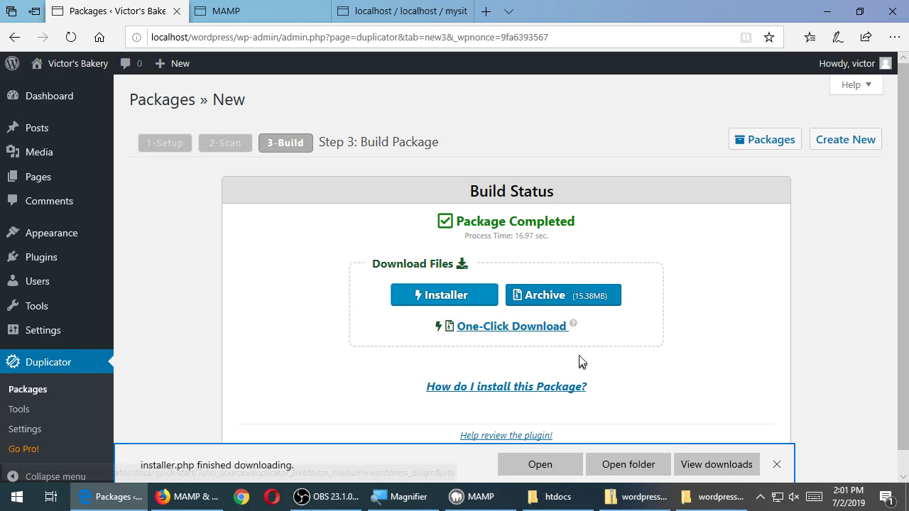
pyautogui.click(577, 307)
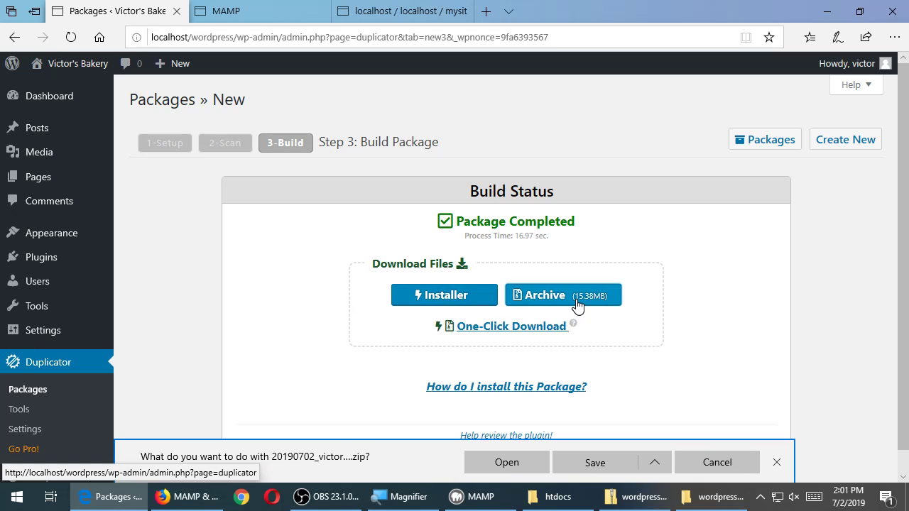
pyautogui.click(599, 459)
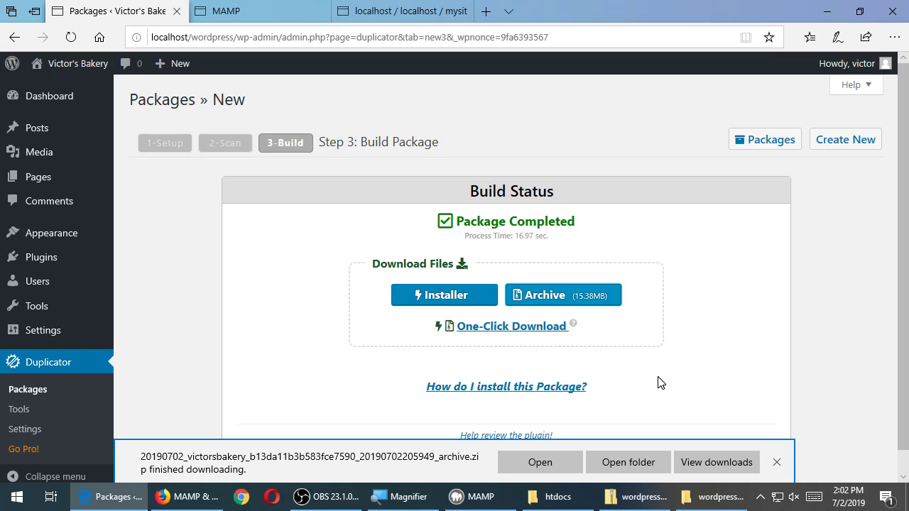
pyautogui.click(641, 466)
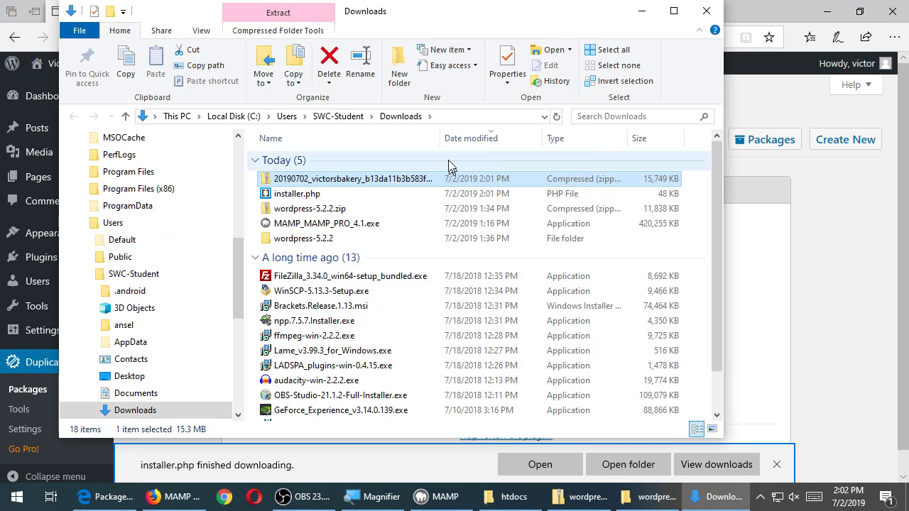
# Widen the Downloads window and Name column to read the full archive zip and installer.php names
pyautogui.moveTo(723, 206); pyautogui.dragTo(904, 206)
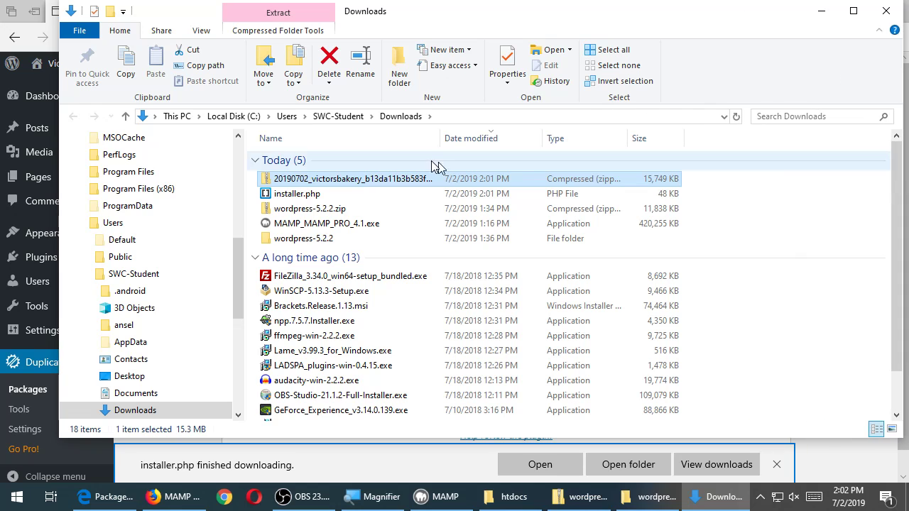
pyautogui.moveTo(441, 139); pyautogui.dragTo(609, 139)
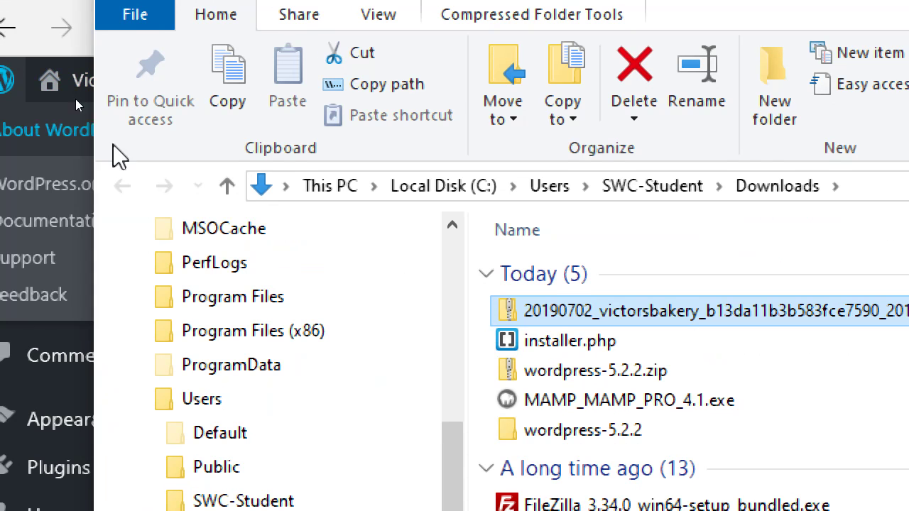
pyautogui.click(508, 340)
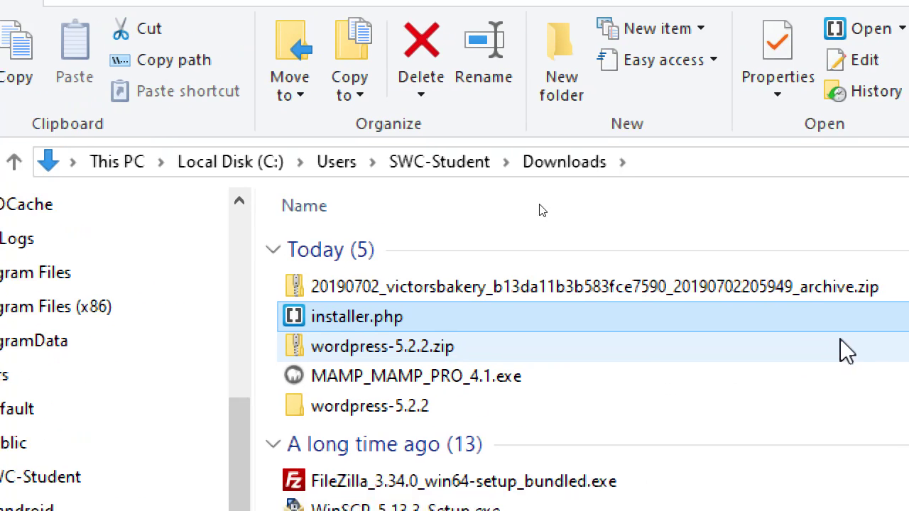
pyautogui.click(717, 294)
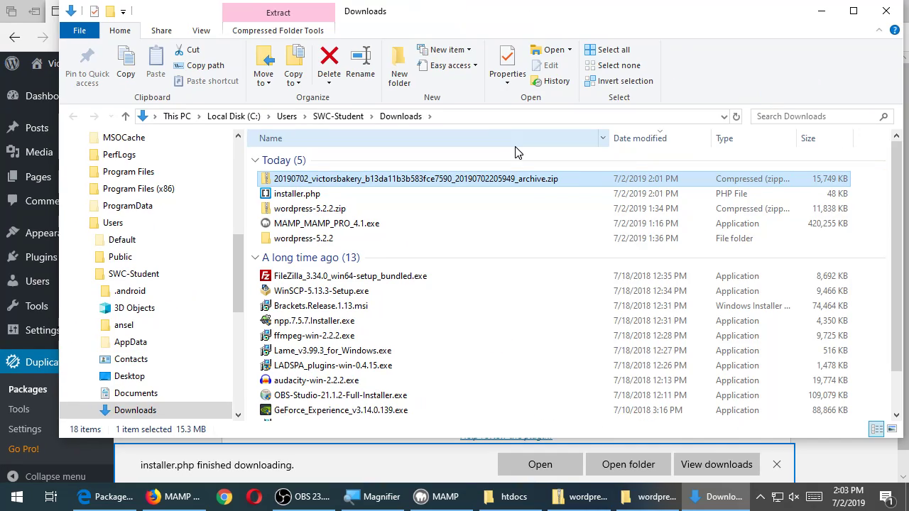
# Show the desktop with the Downloads window moved to the left side
pyautogui.press('super+d')
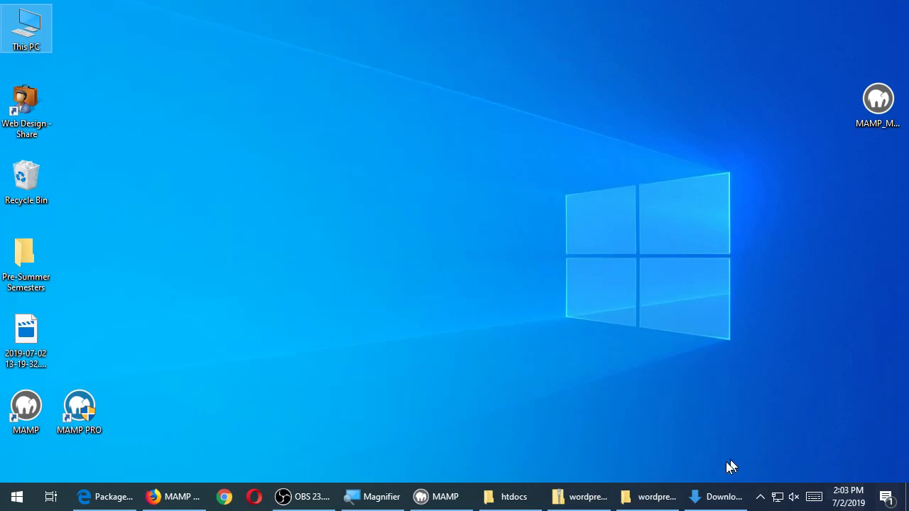
pyautogui.click(709, 497)
pyautogui.moveTo(761, 20); pyautogui.dragTo(566, 20)
# Create a new desktop folder named 20190702
pyautogui.rightClick(791, 141)
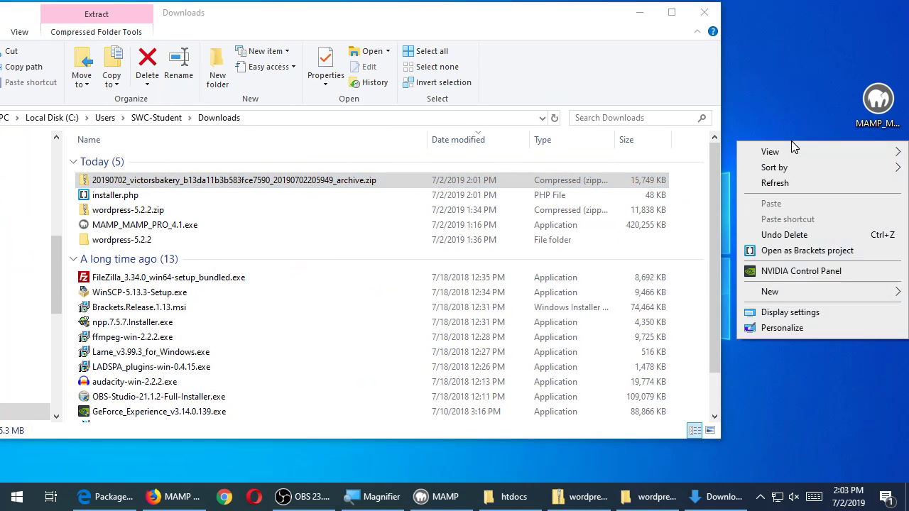
pyautogui.moveTo(793, 294)
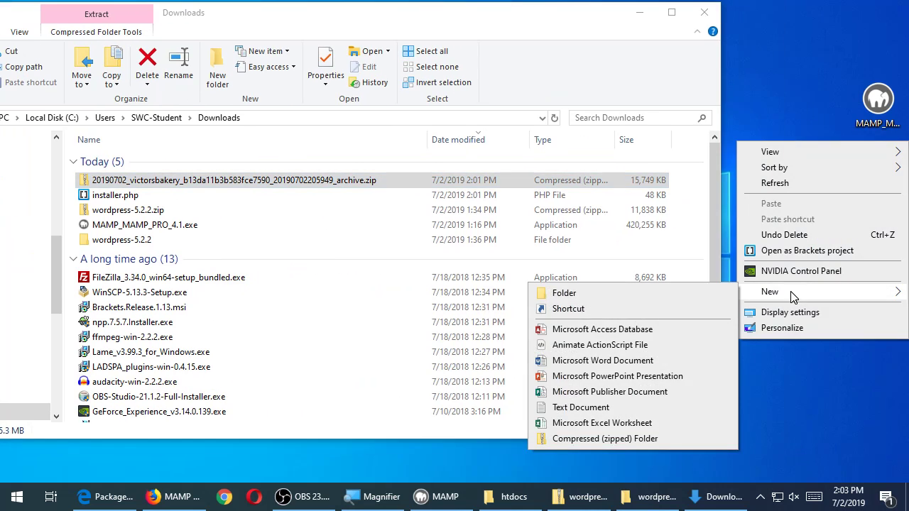
pyautogui.click(704, 293)
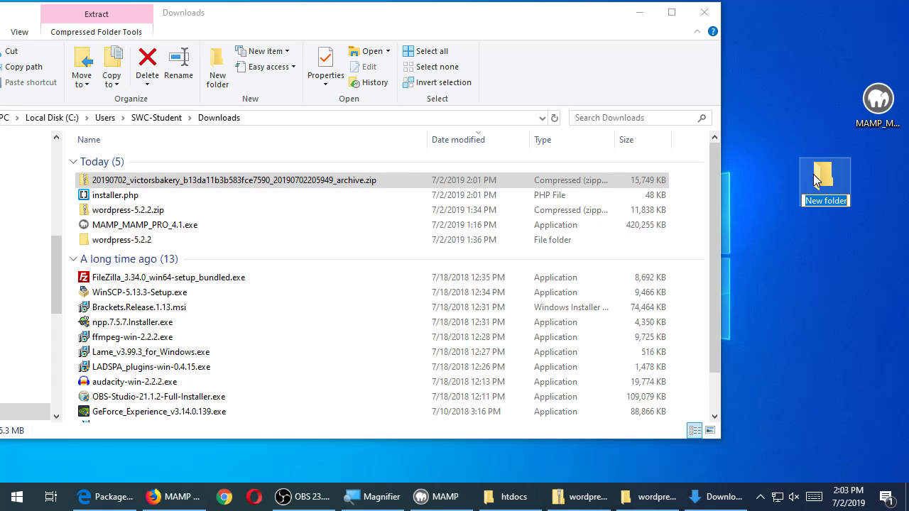
pyautogui.write('209')
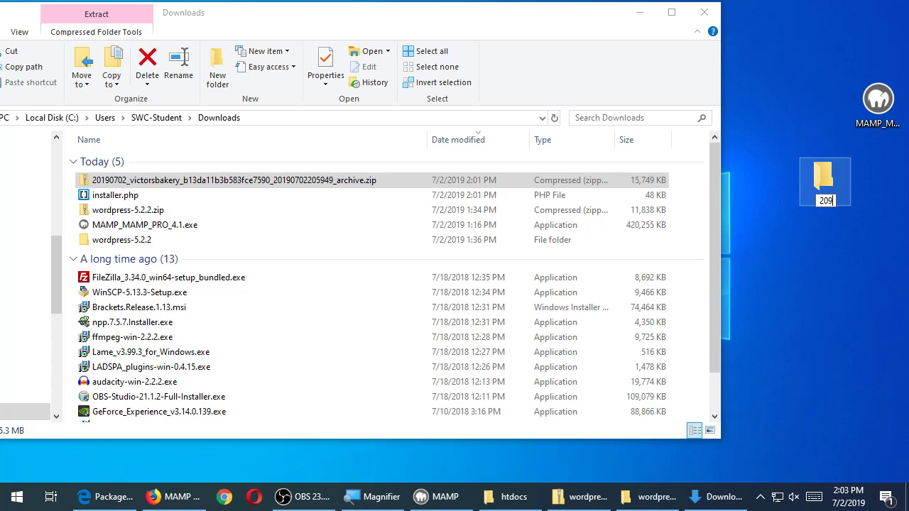
pyautogui.press('BackSpace')
pyautogui.write('190702')
pyautogui.press('Return')
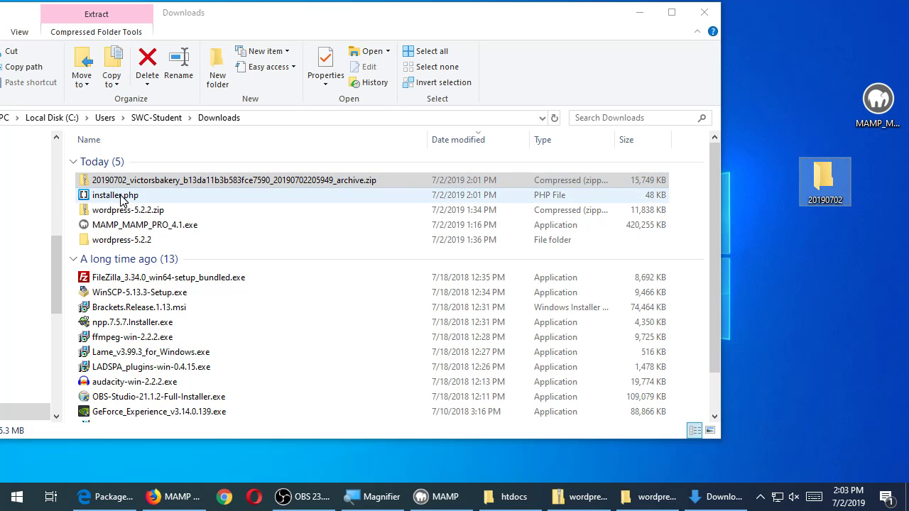
pyautogui.keyDown('ctrl'); pyautogui.click(121, 198); pyautogui.keyUp('ctrl')
# Copy the archive zip and installer.php into 20190702, verify them there, and close the folder
pyautogui.moveTo(121, 199); pyautogui.dragTo(827, 190)
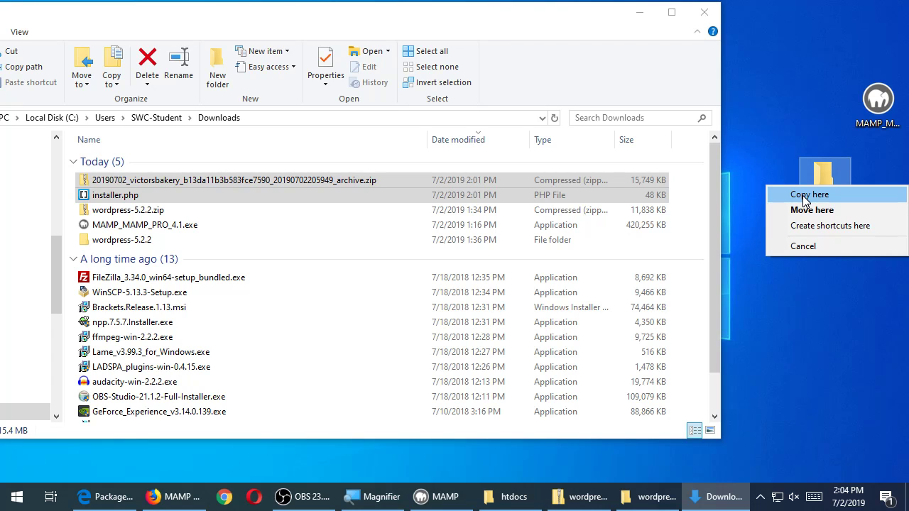
pyautogui.click(792, 197)
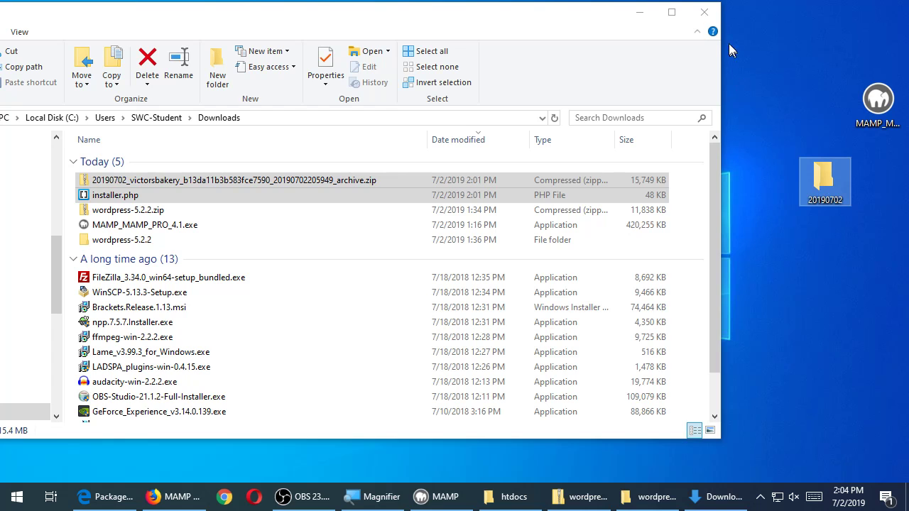
pyautogui.press('super+d')
pyautogui.doubleClick(815, 179)
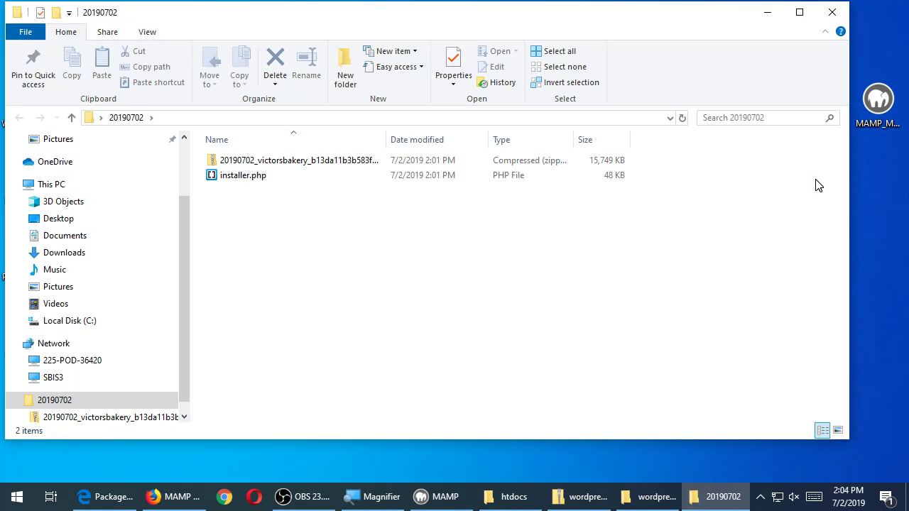
pyautogui.moveTo(701, 22); pyautogui.dragTo(741, 32)
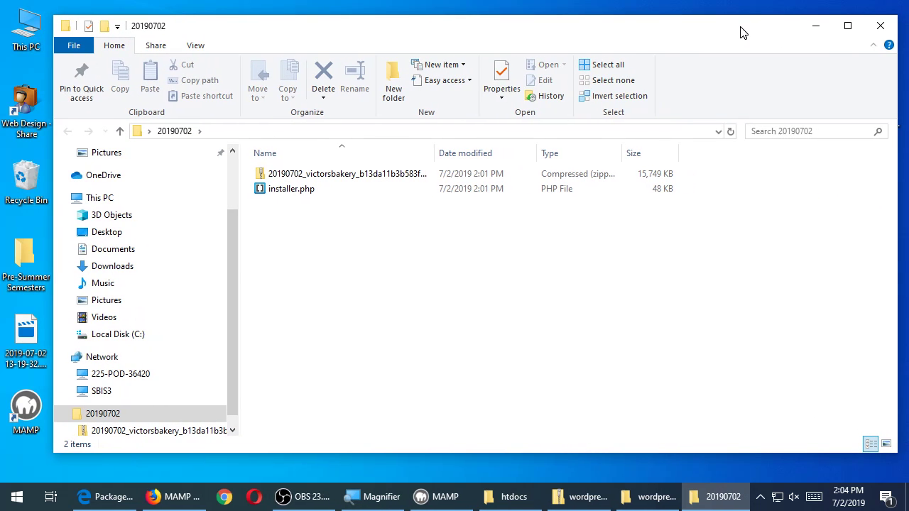
pyautogui.click(881, 25)
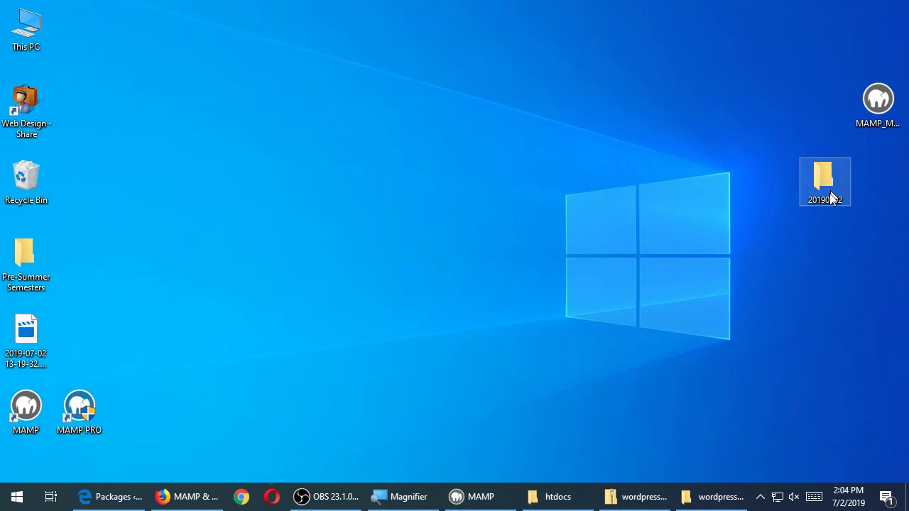